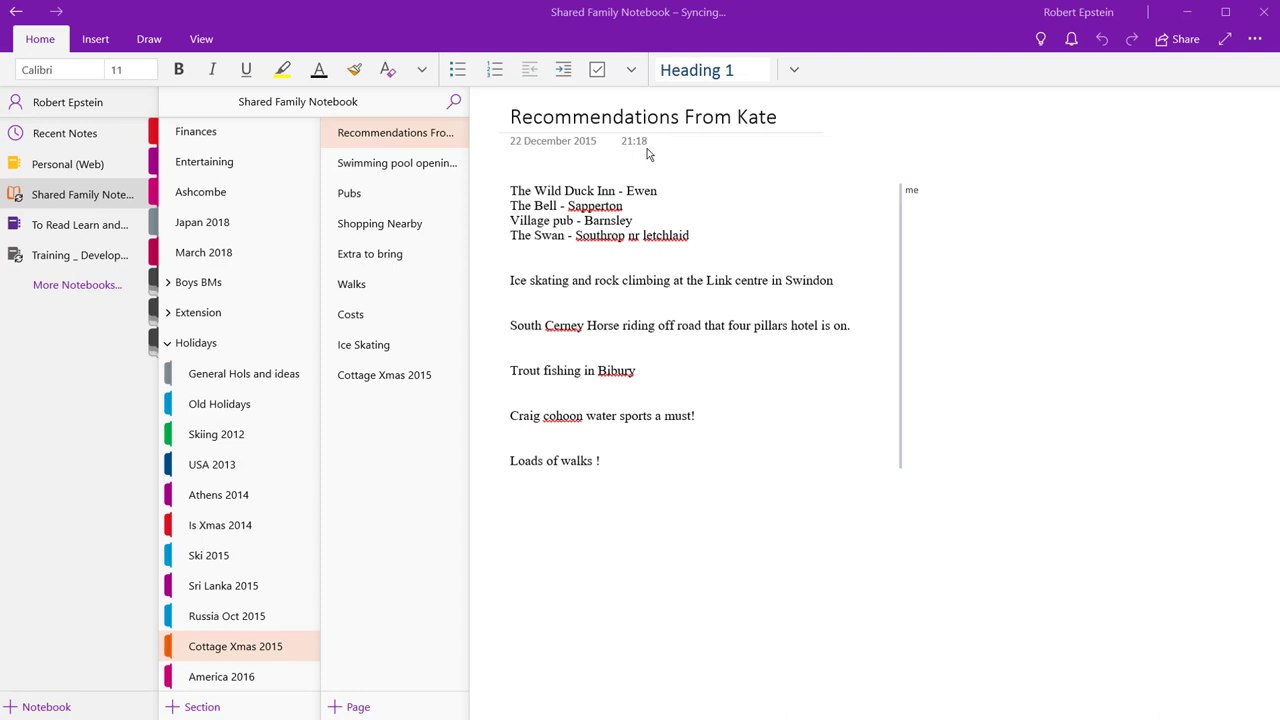
# Hide the navigation pane, view the Pubs and Walks pages, and add a new blank page after Walks
pyautogui.click(406, 142)
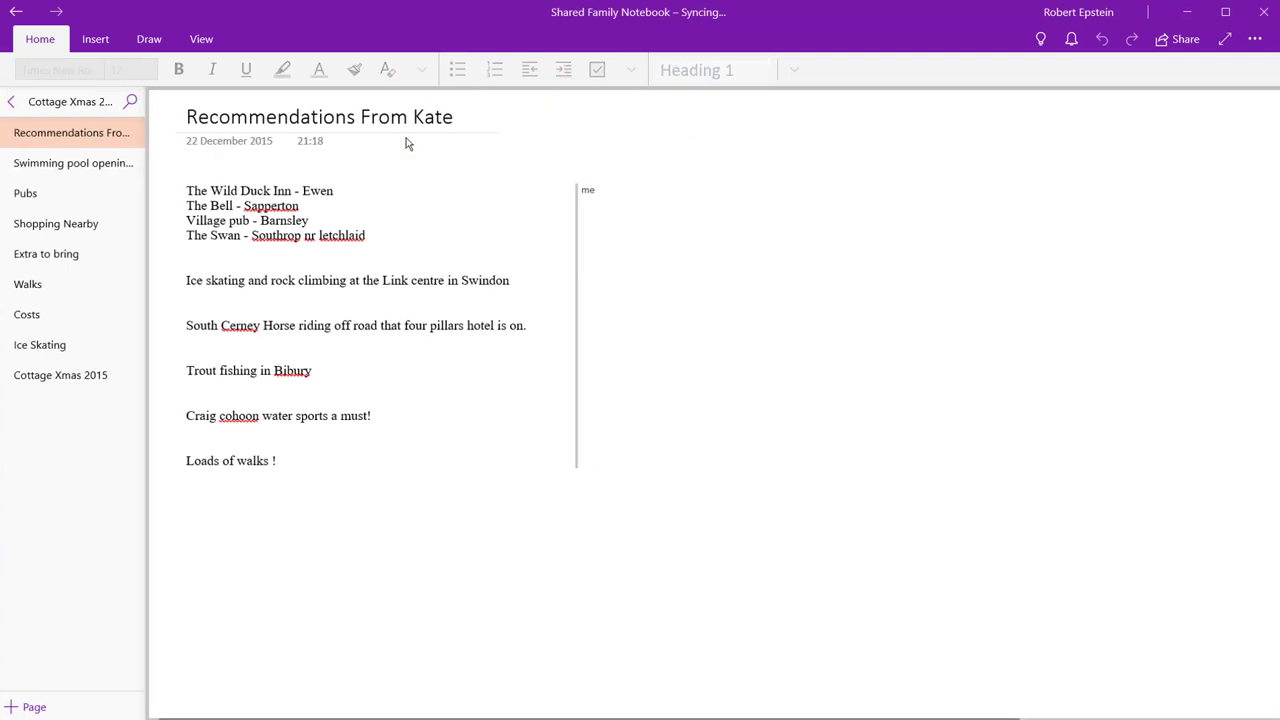
pyautogui.click(36, 198)
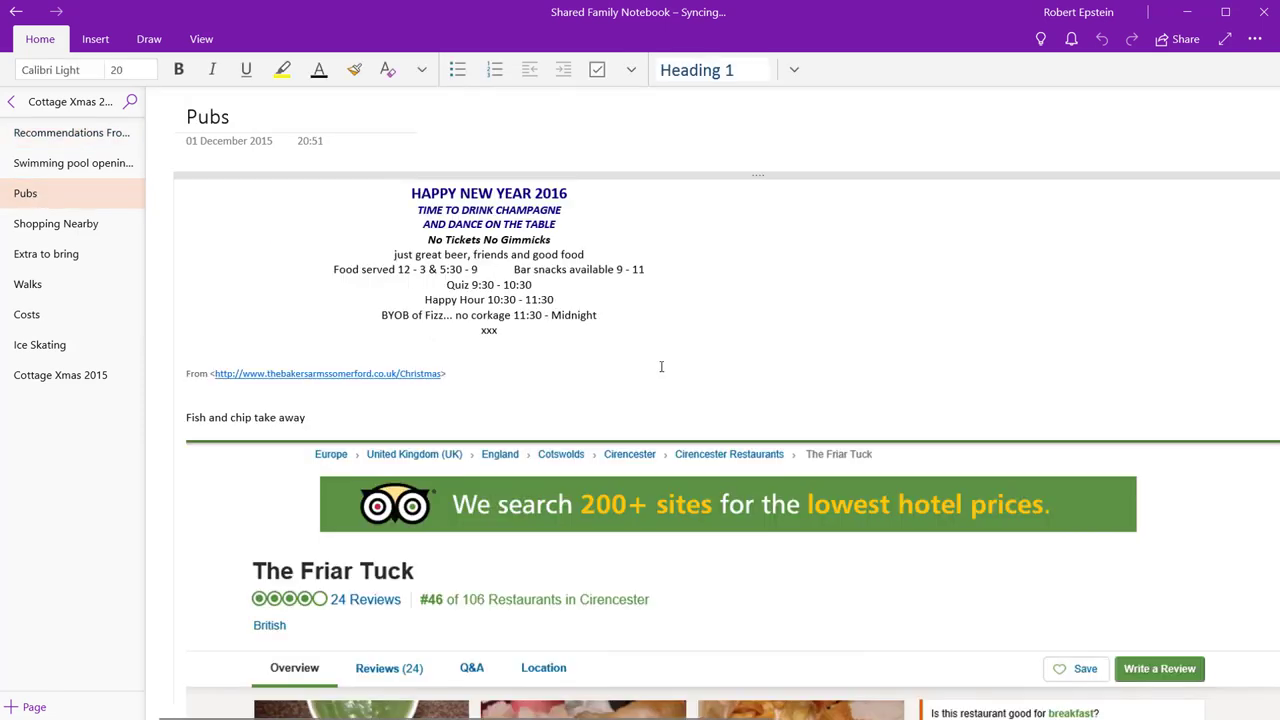
pyautogui.click(50, 292)
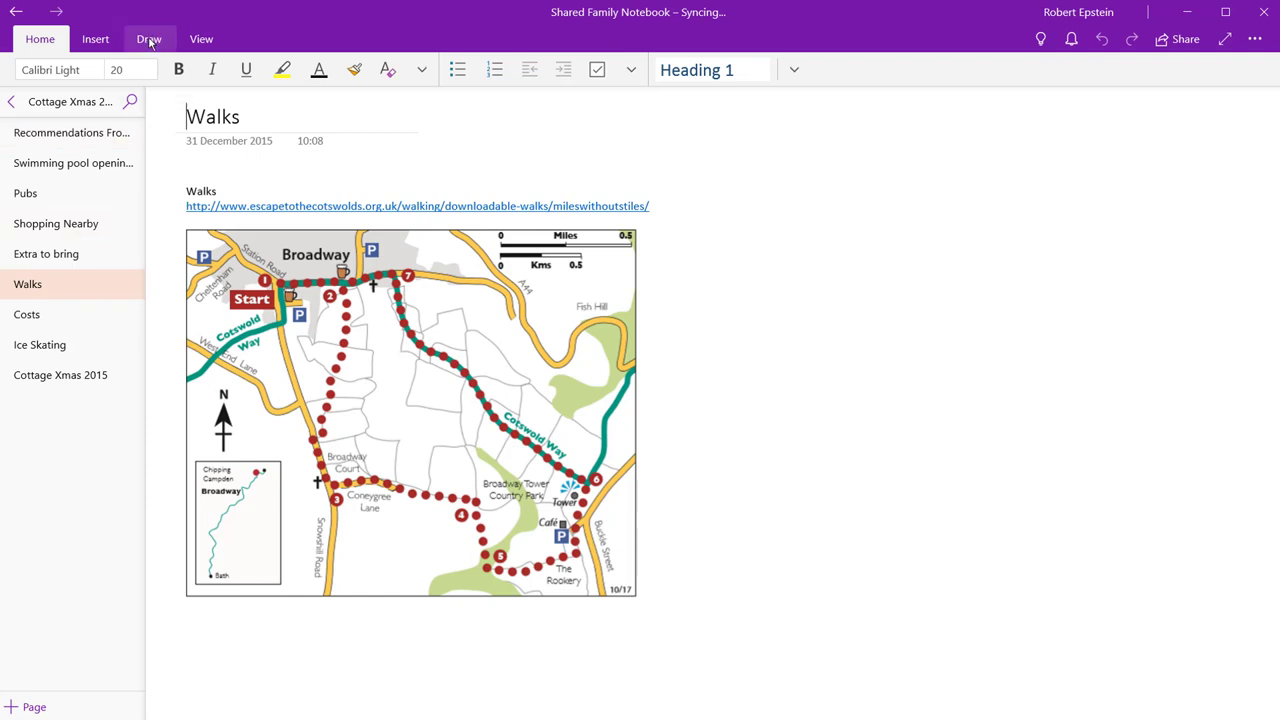
pyautogui.click(30, 707)
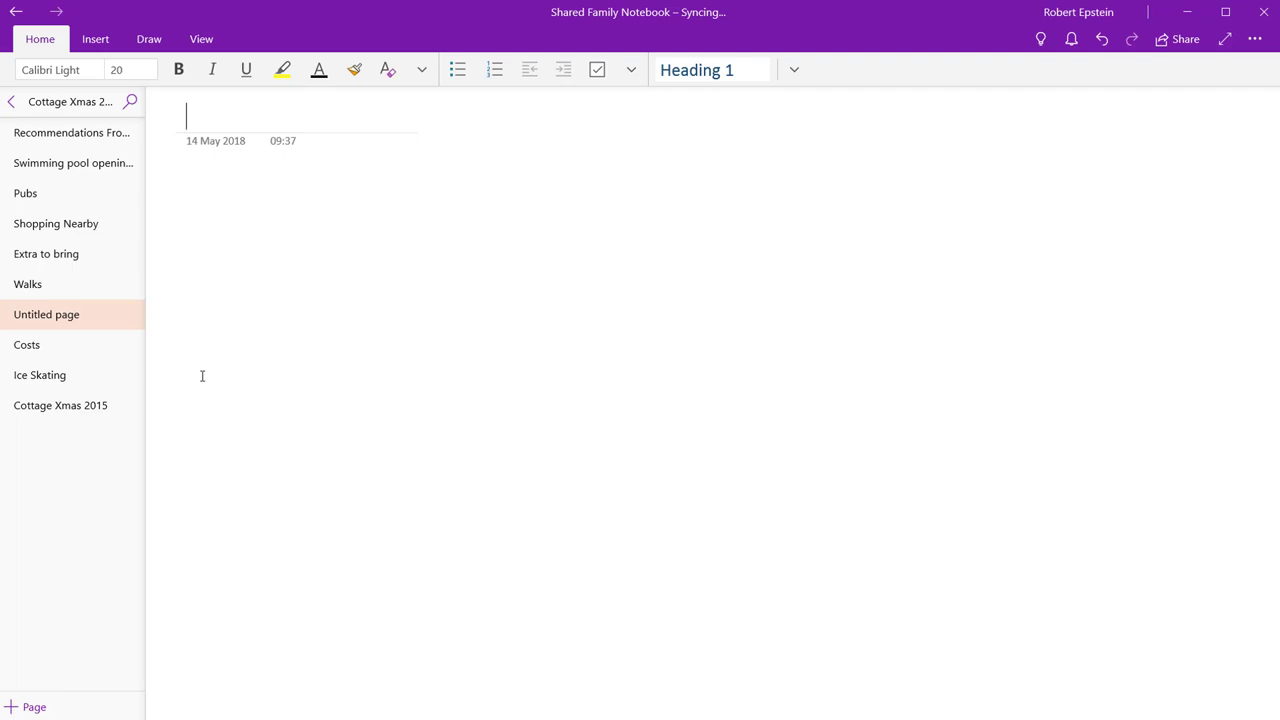
# Title the page 'New Note' and sketch an inked square with a circle to its right
pyautogui.write('New Note')
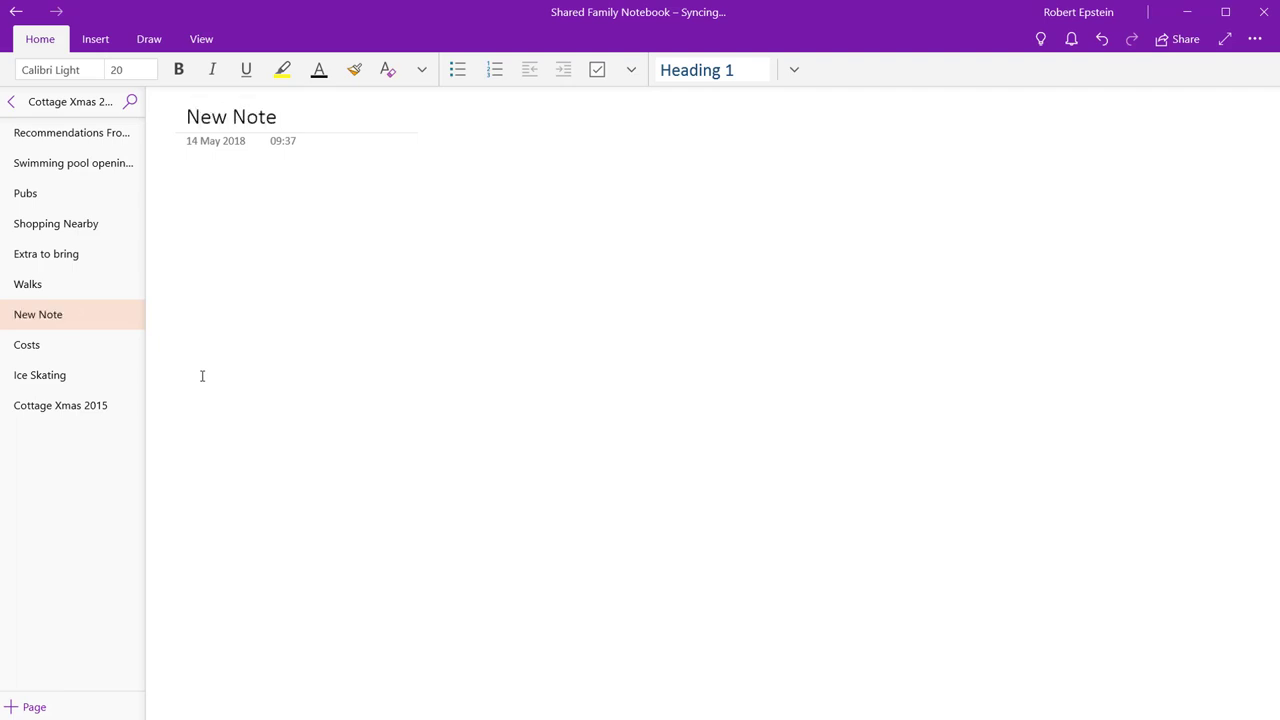
pyautogui.moveTo(190, 212); pyautogui.dragTo(188, 336)
pyautogui.moveTo(183, 213); pyautogui.dragTo(296, 206)
pyautogui.moveTo(296, 206)
pyautogui.mouseDown()
pyautogui.moveTo(240, 343)
pyautogui.moveTo(190, 343)
pyautogui.mouseUp()
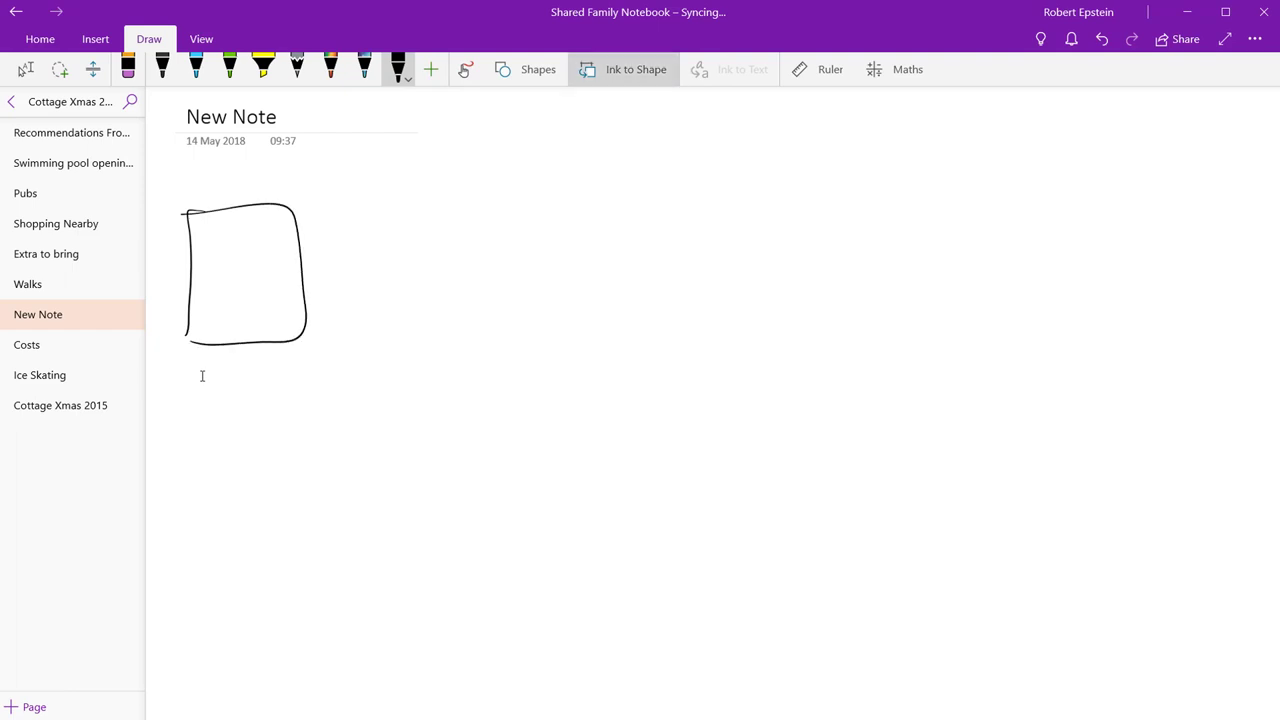
pyautogui.moveTo(486, 192)
pyautogui.mouseDown()
pyautogui.moveTo(396, 222)
pyautogui.moveTo(534, 218)
pyautogui.moveTo(486, 190)
pyautogui.mouseUp()
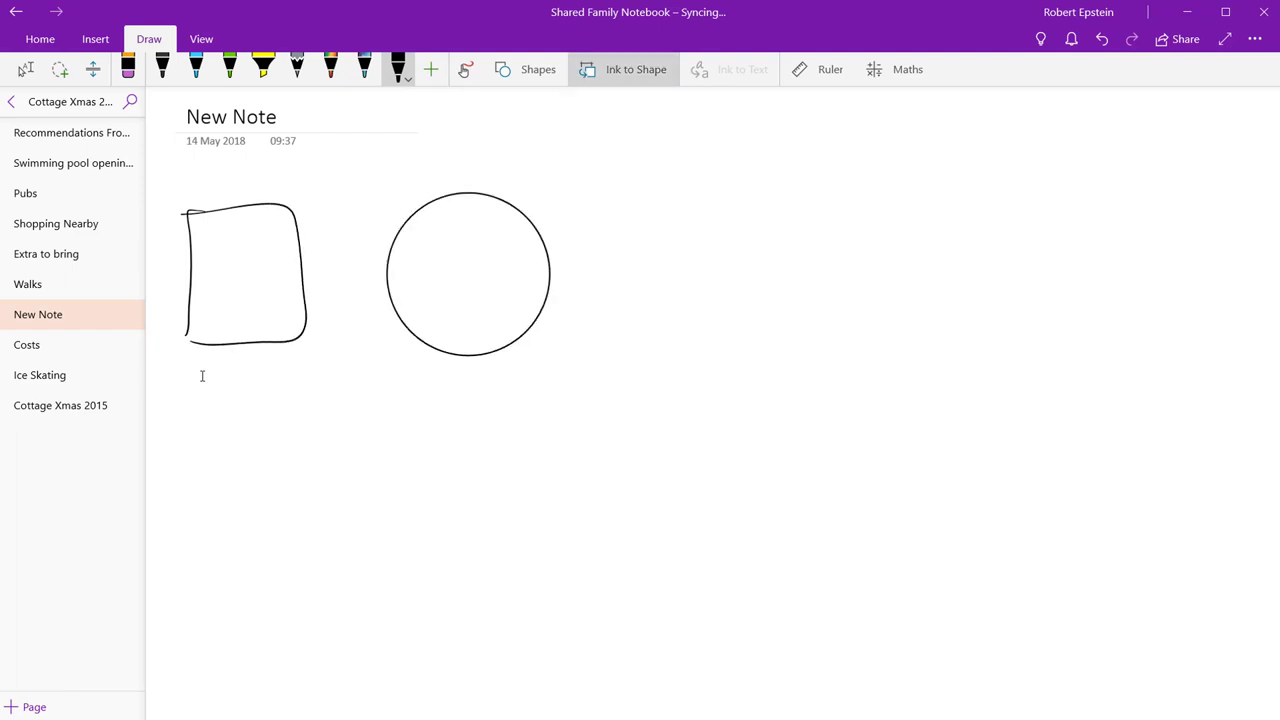
# Draw a straight line along the ruler below the shapes
pyautogui.click(820, 69)
pyautogui.moveTo(436, 377); pyautogui.dragTo(554, 494)
pyautogui.moveTo(440, 444); pyautogui.dragTo(868, 437)
pyautogui.moveTo(554, 494); pyautogui.dragTo(566, 472)
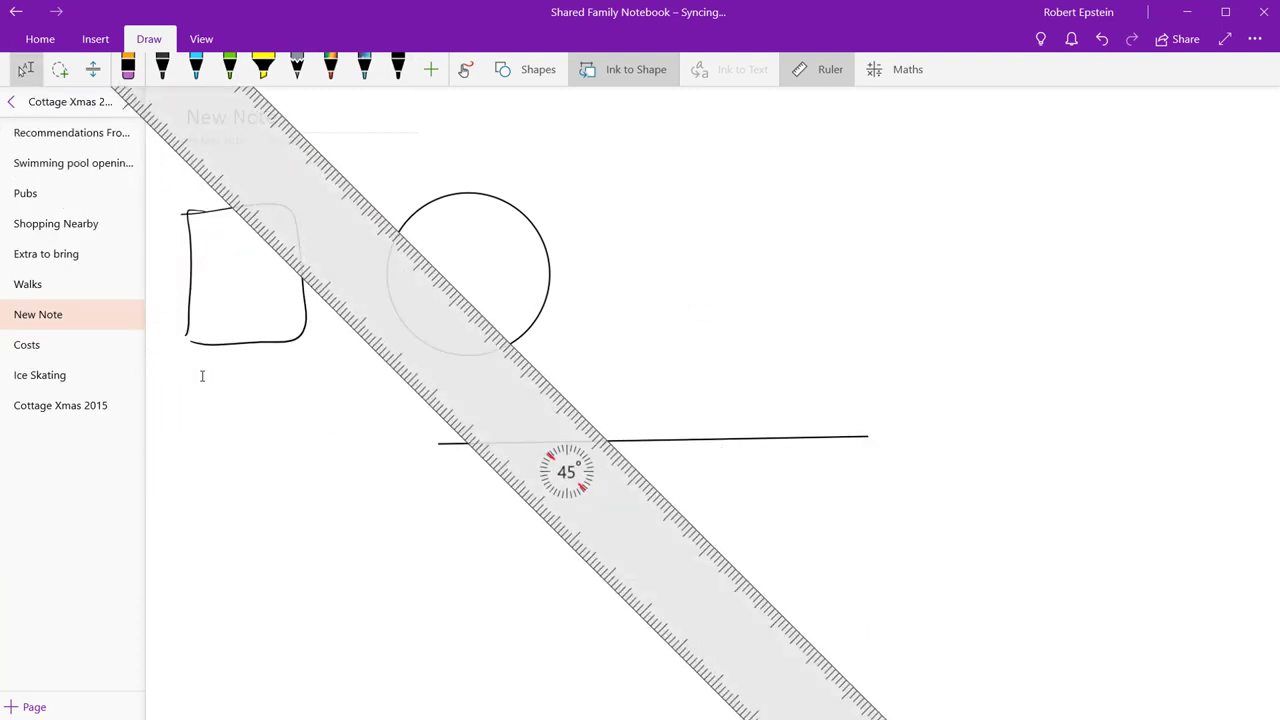
# Add a 'Demo' text box to the right of the circle
pyautogui.click(854, 358)
pyautogui.write('rg')
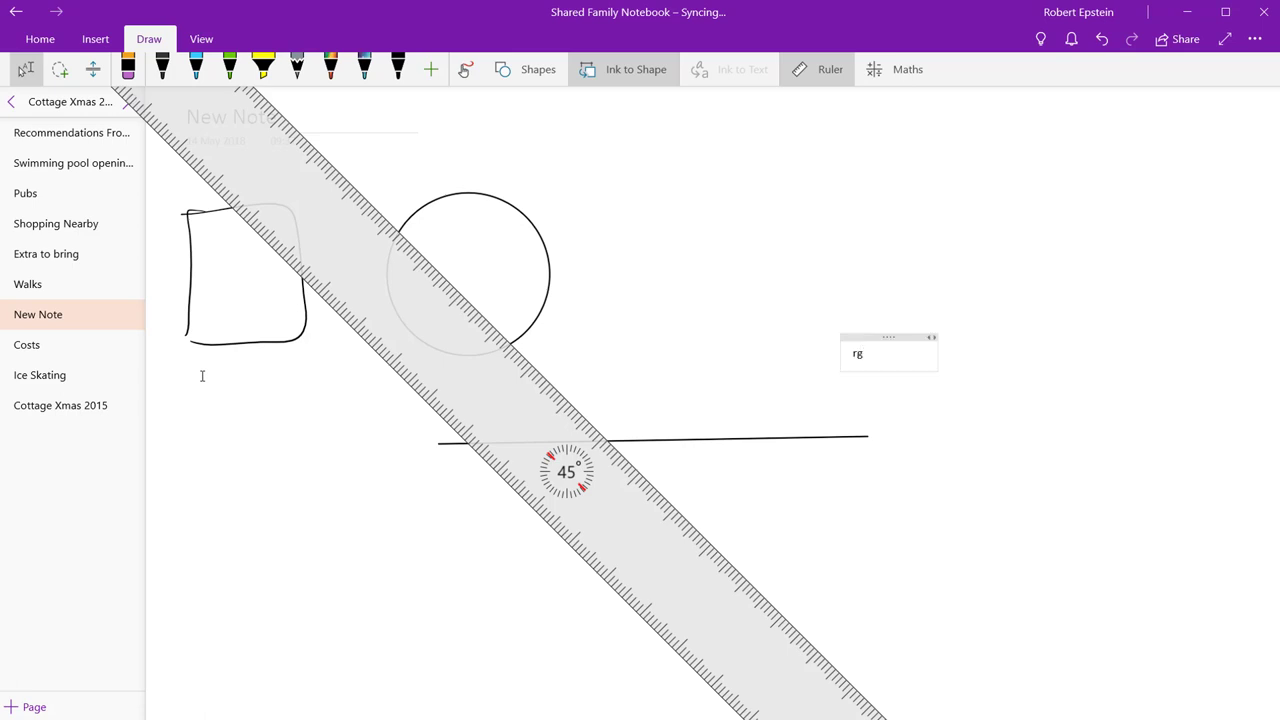
pyautogui.press('BackSpace')
pyautogui.press('BackSpace')
pyautogui.write('Demo')
# With the Maths pane open and black ink, handwrite 2x + y = 3 below the line
pyautogui.click(897, 69)
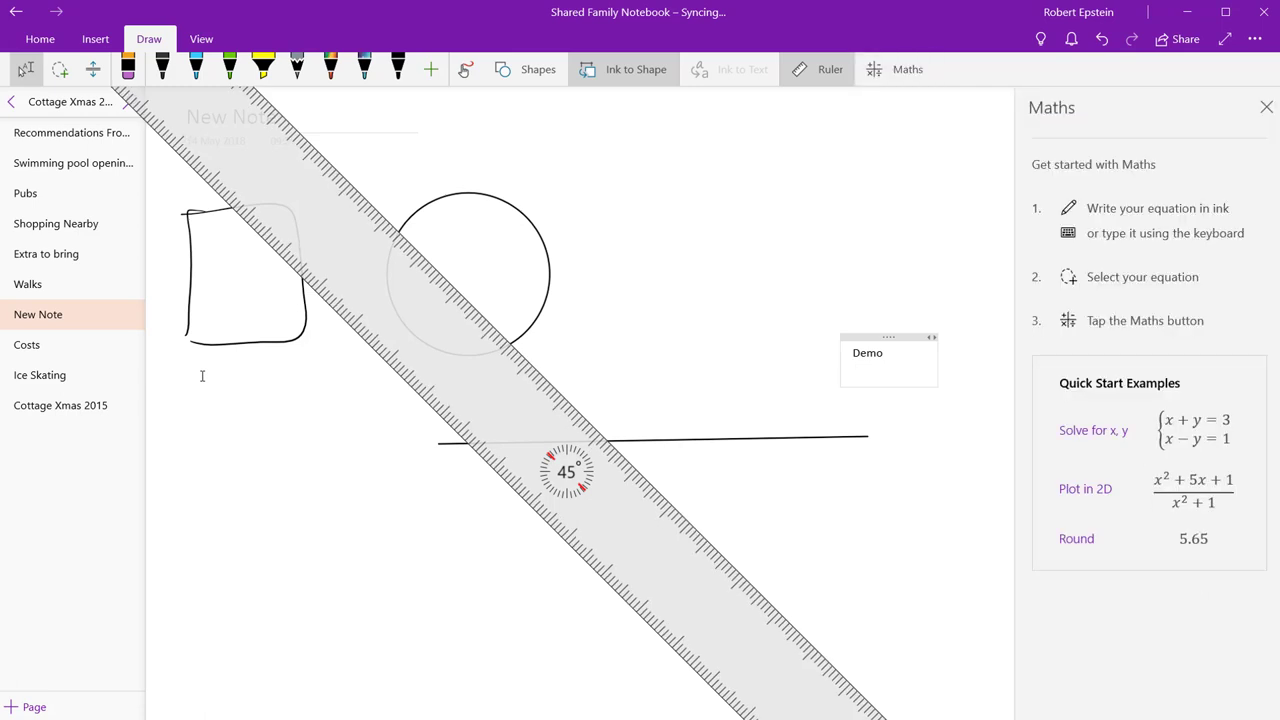
pyautogui.click(397, 69)
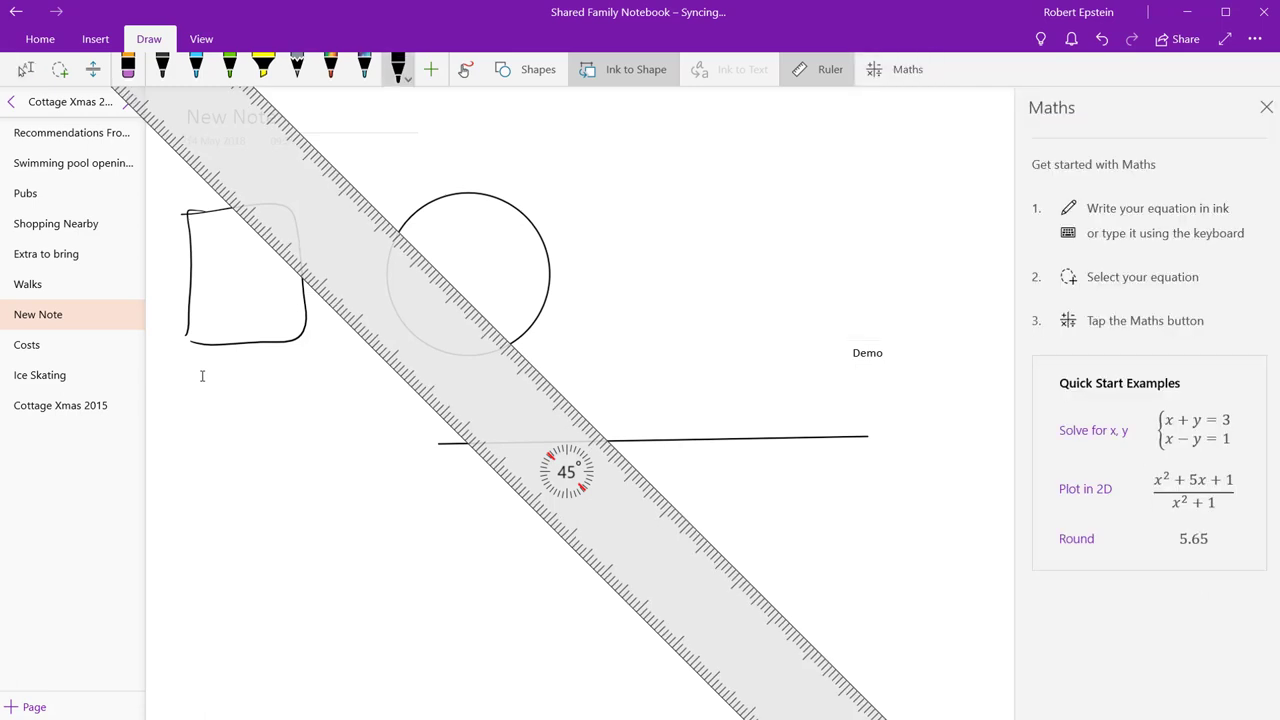
pyautogui.click(817, 69)
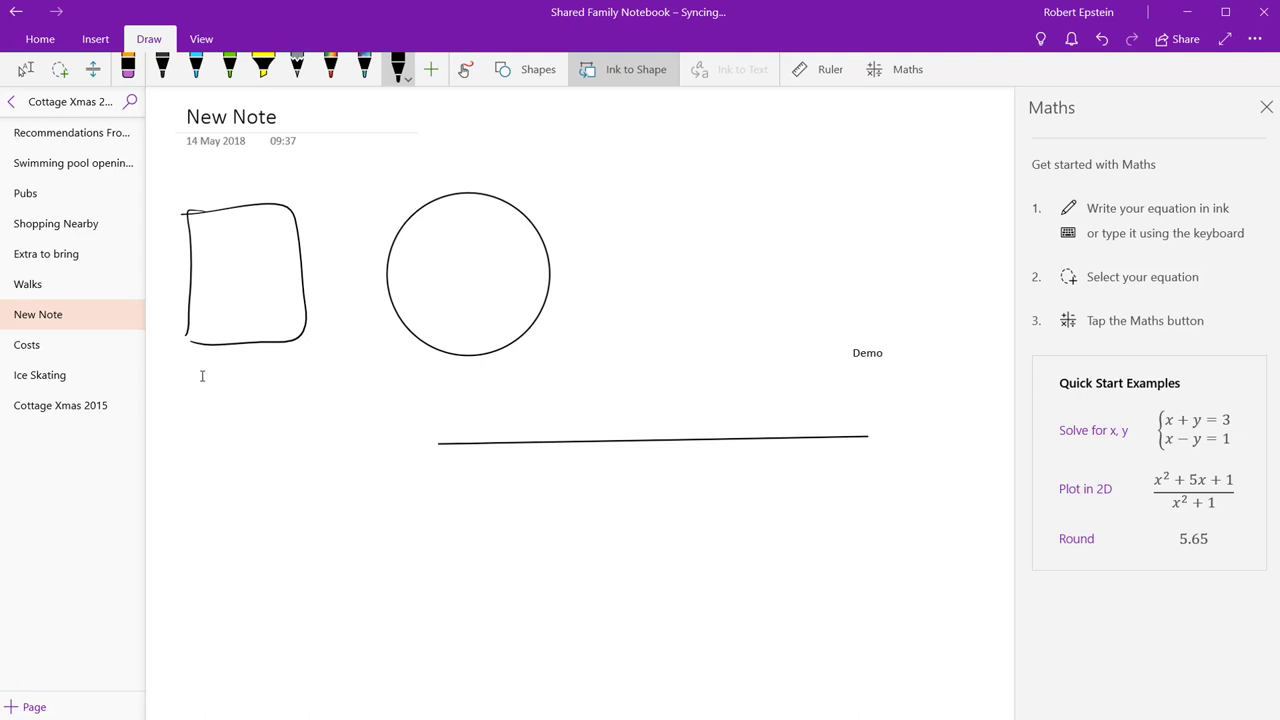
pyautogui.moveTo(352, 500); pyautogui.dragTo(398, 539)
pyautogui.moveTo(408, 513)
pyautogui.mouseDown()
pyautogui.moveTo(443, 515)
pyautogui.moveTo(412, 542)
pyautogui.moveTo(465, 546)
pyautogui.mouseUp()
pyautogui.moveTo(501, 505); pyautogui.dragTo(500, 545)
pyautogui.moveTo(479, 538); pyautogui.dragTo(553, 530)
pyautogui.moveTo(558, 508)
pyautogui.mouseDown()
pyautogui.moveTo(520, 568)
pyautogui.moveTo(614, 506)
pyautogui.moveTo(612, 522)
pyautogui.mouseUp()
pyautogui.moveTo(622, 503)
pyautogui.mouseDown()
pyautogui.moveTo(649, 517)
pyautogui.moveTo(622, 539)
pyautogui.mouseUp()
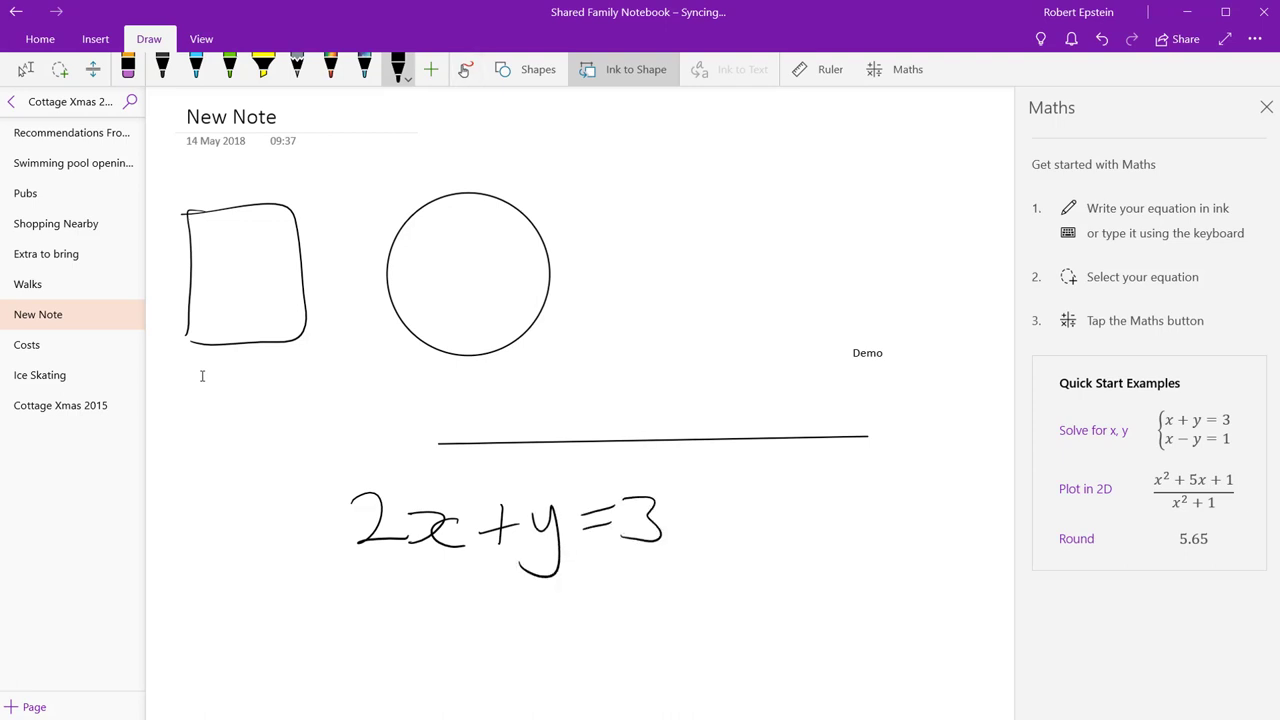
# Lasso the equation so Maths recognises it, solve for y and plot it in 2D
pyautogui.click(60, 69)
pyautogui.moveTo(361, 470)
pyautogui.mouseDown()
pyautogui.moveTo(507, 470)
pyautogui.moveTo(725, 540)
pyautogui.moveTo(505, 468)
pyautogui.mouseUp()
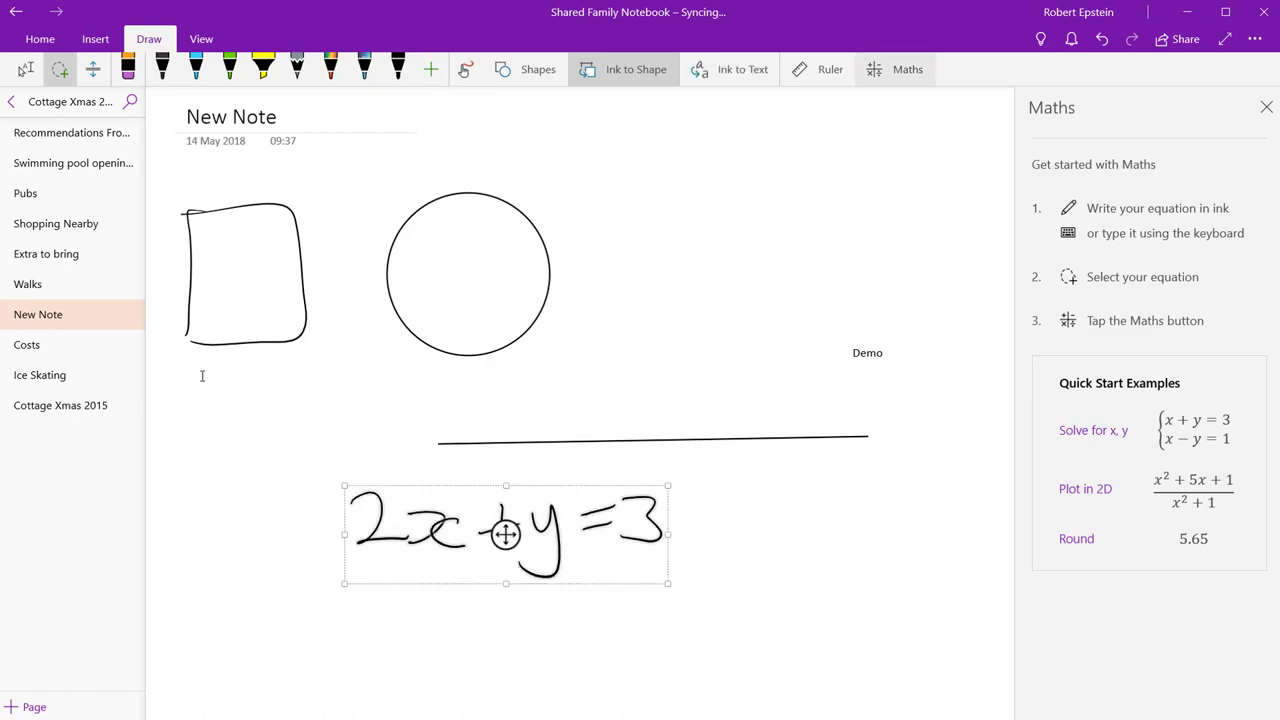
pyautogui.press('Return')
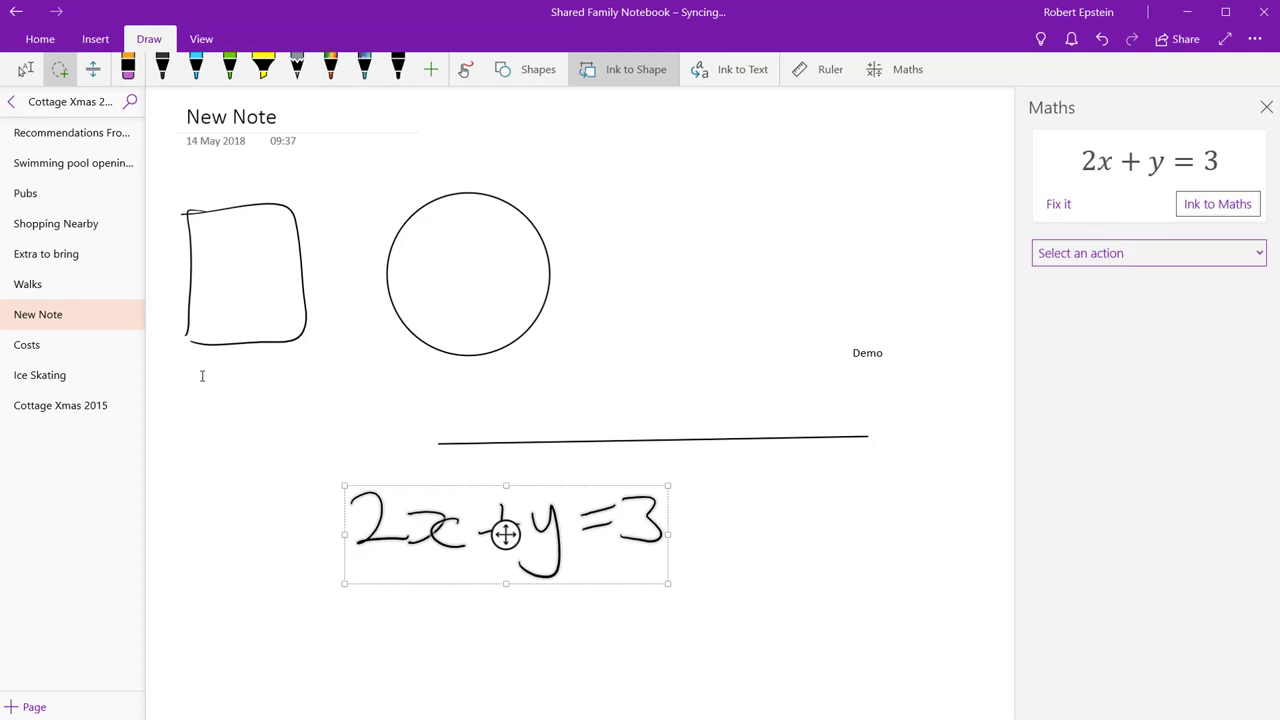
pyautogui.press('Return')
pyautogui.press('Down')
pyautogui.press('Down')
pyautogui.press('Return')
pyautogui.press('Return')
pyautogui.press('Down')
pyautogui.press('Return')
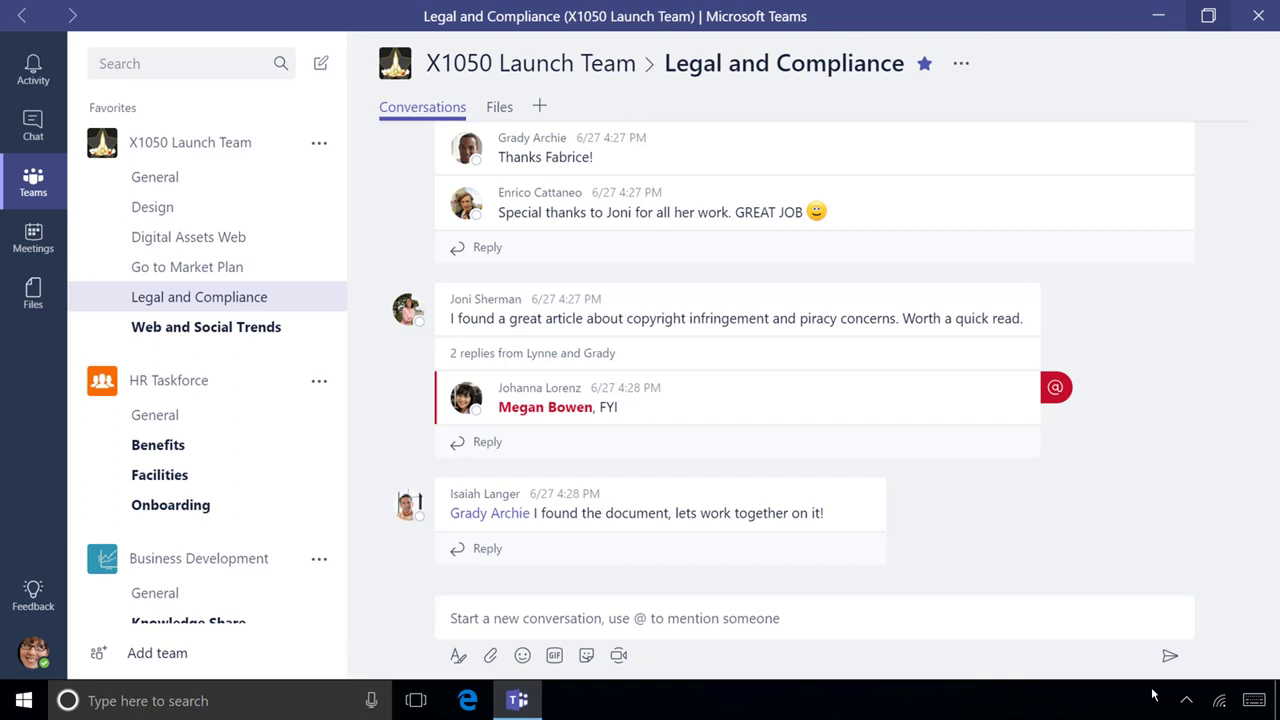
# View the X1050 Launch Team's overview, channels and bots, briefly opening Discover bots
pyautogui.click(317, 145)
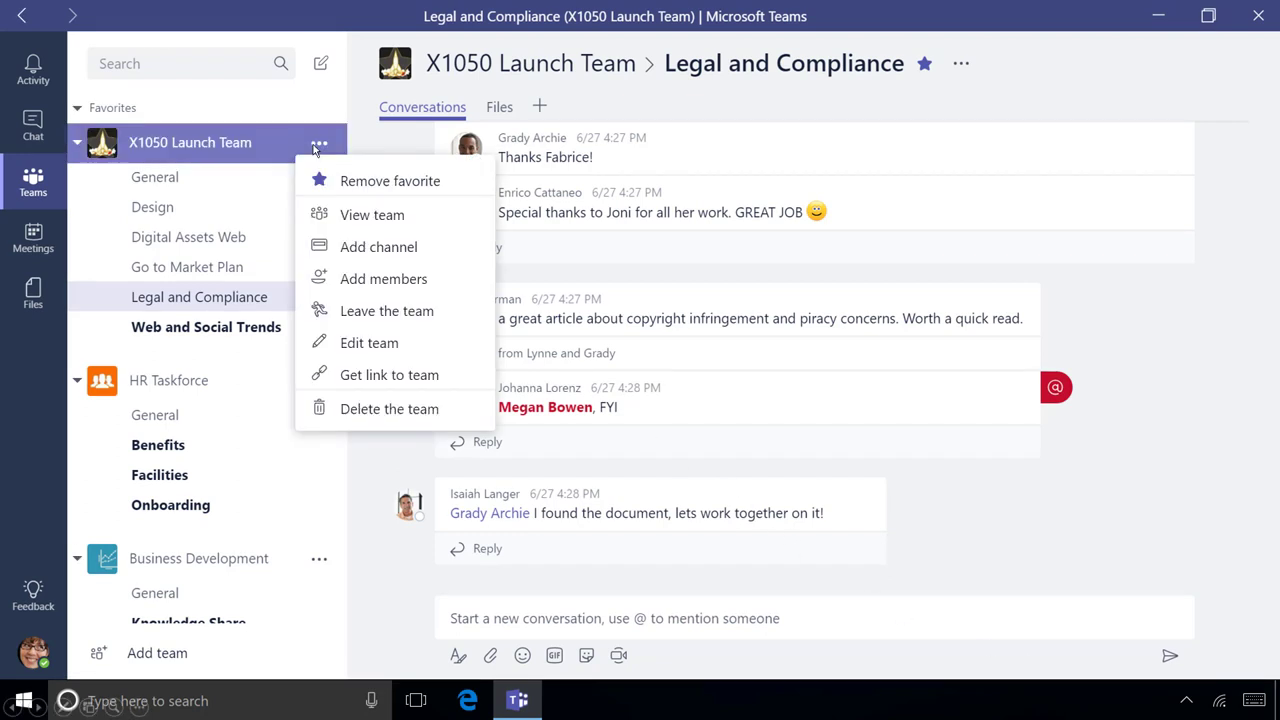
pyautogui.click(371, 215)
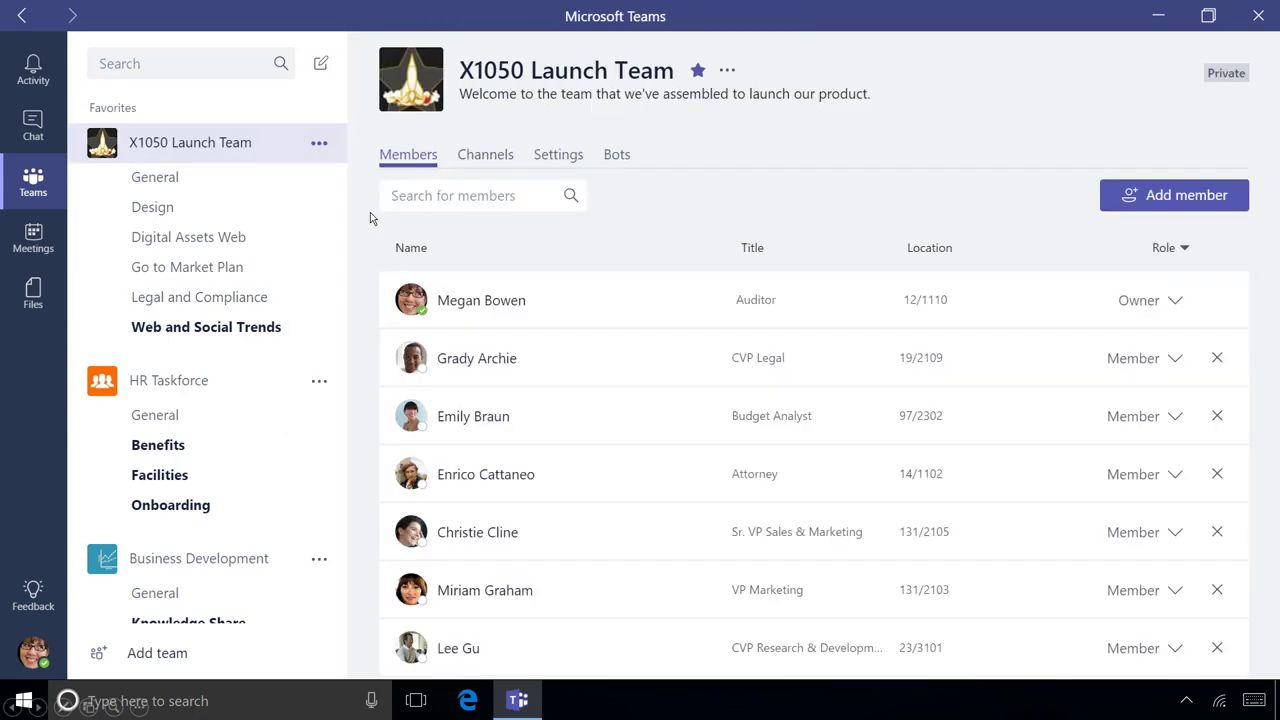
pyautogui.click(489, 164)
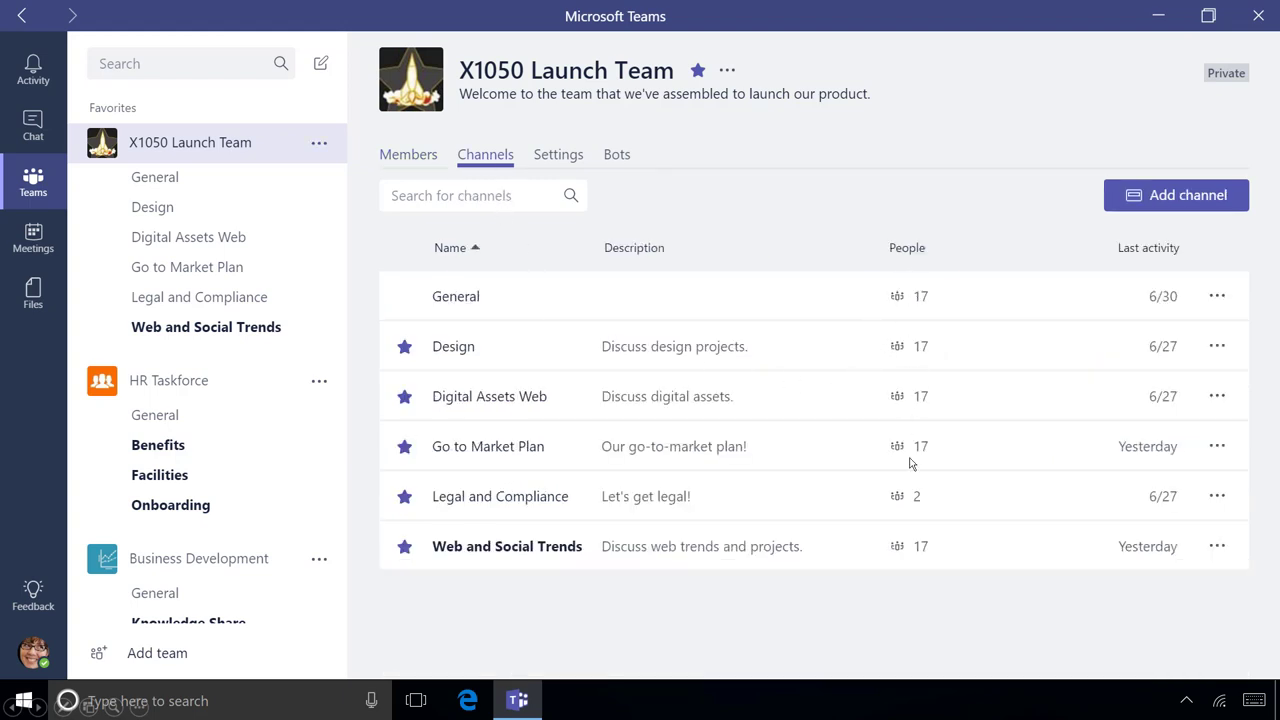
pyautogui.click(620, 158)
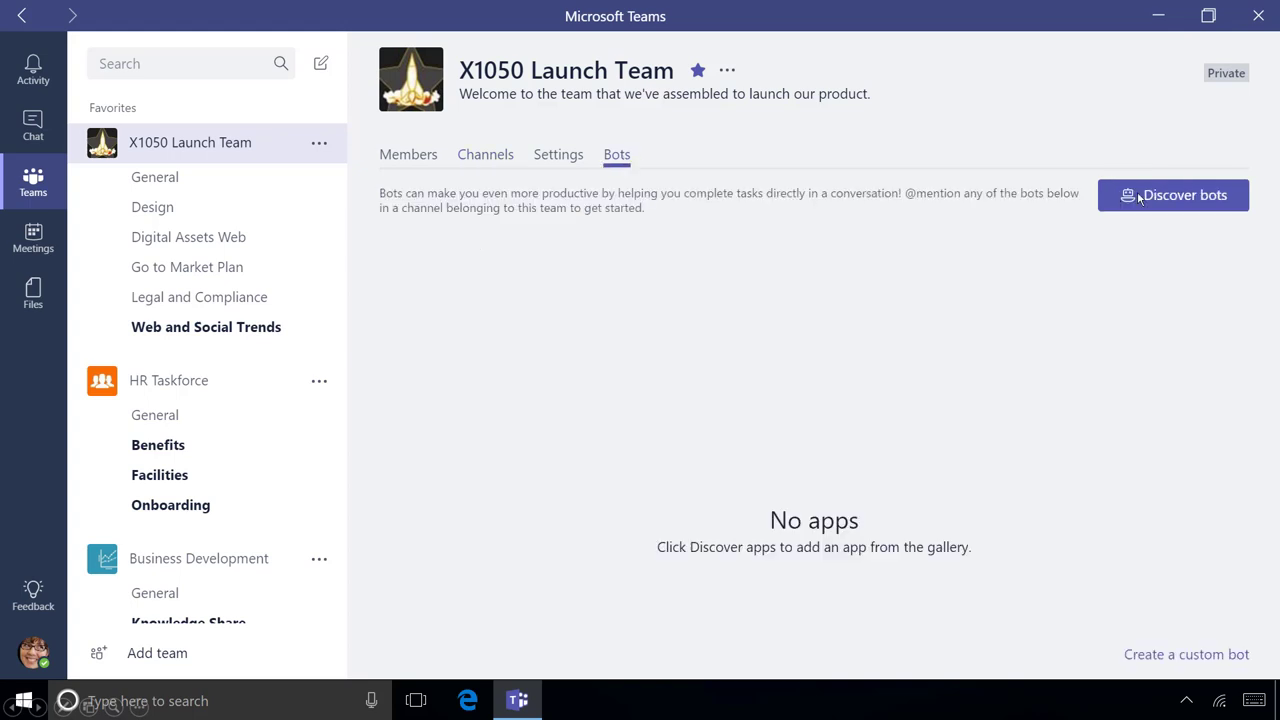
pyautogui.click(1182, 197)
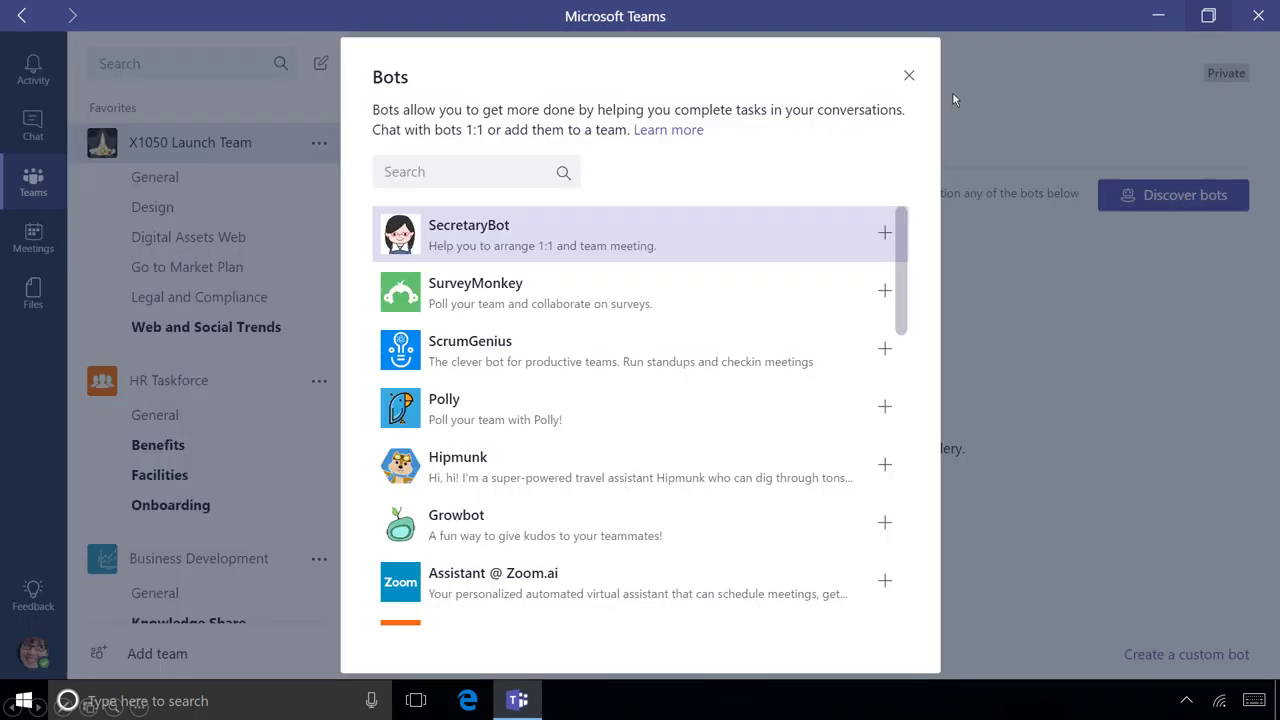
pyautogui.click(909, 76)
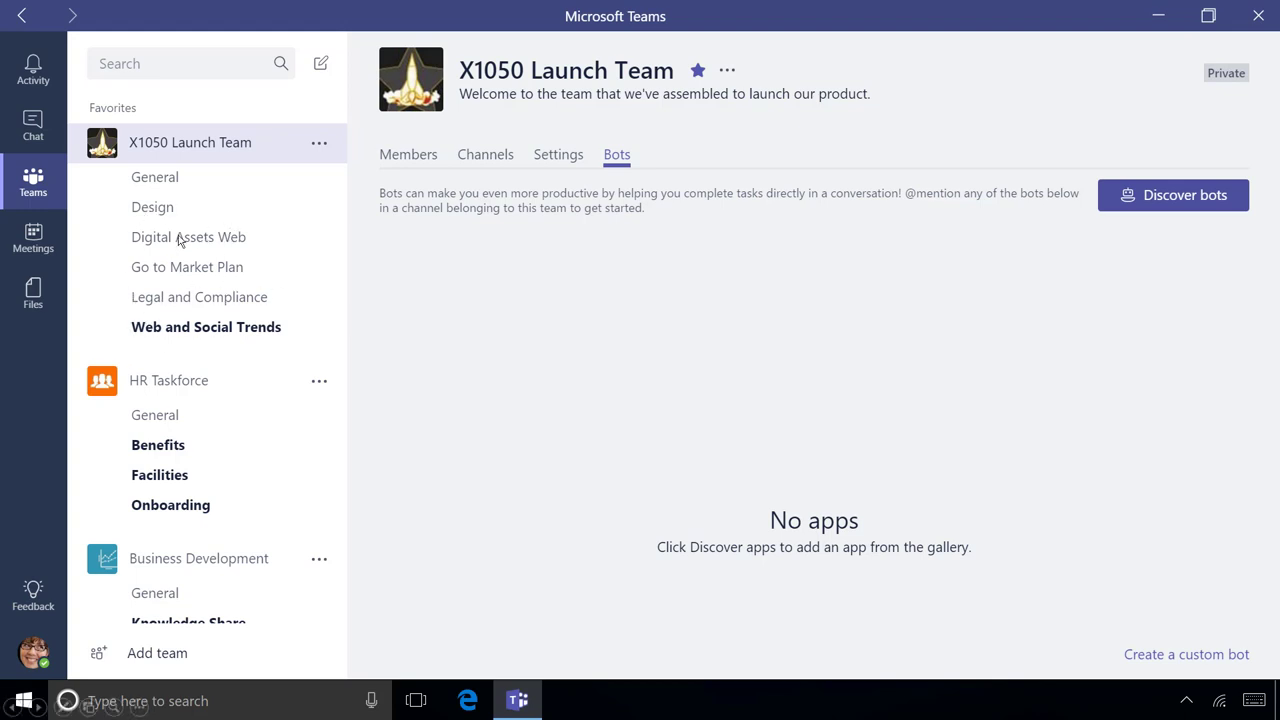
pyautogui.click(150, 207)
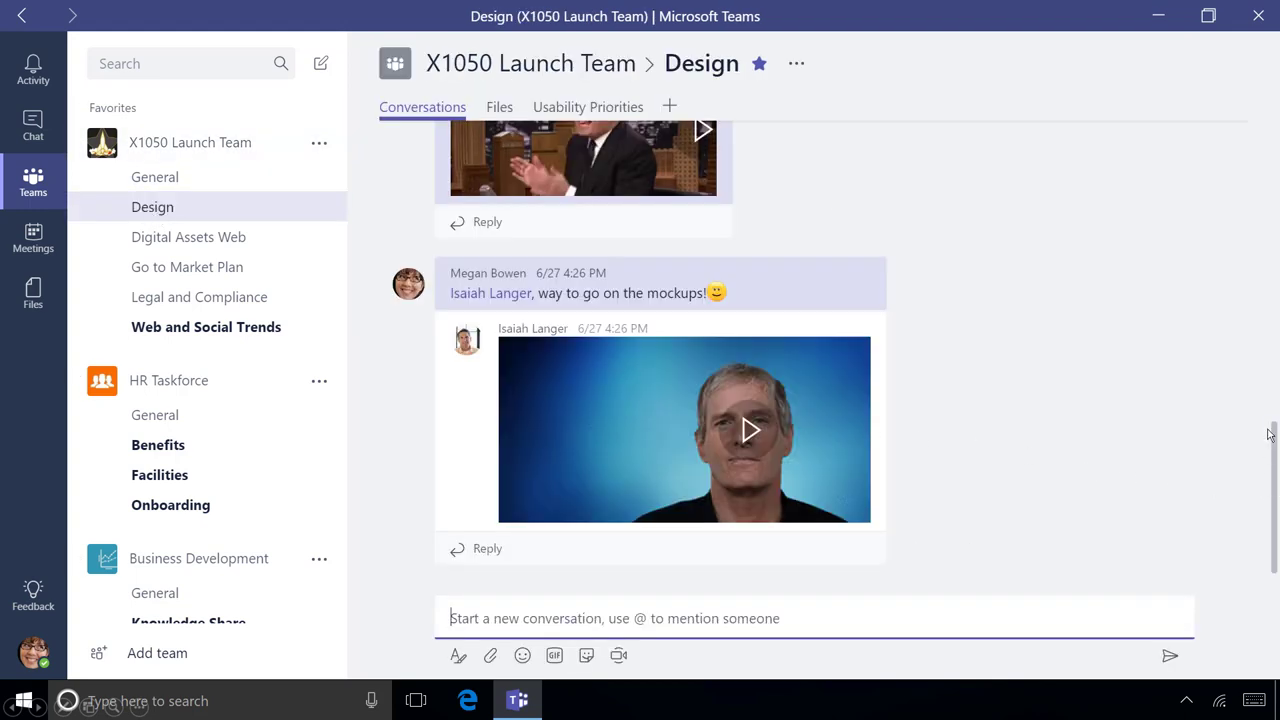
pyautogui.scroll(3, 1274, 328)
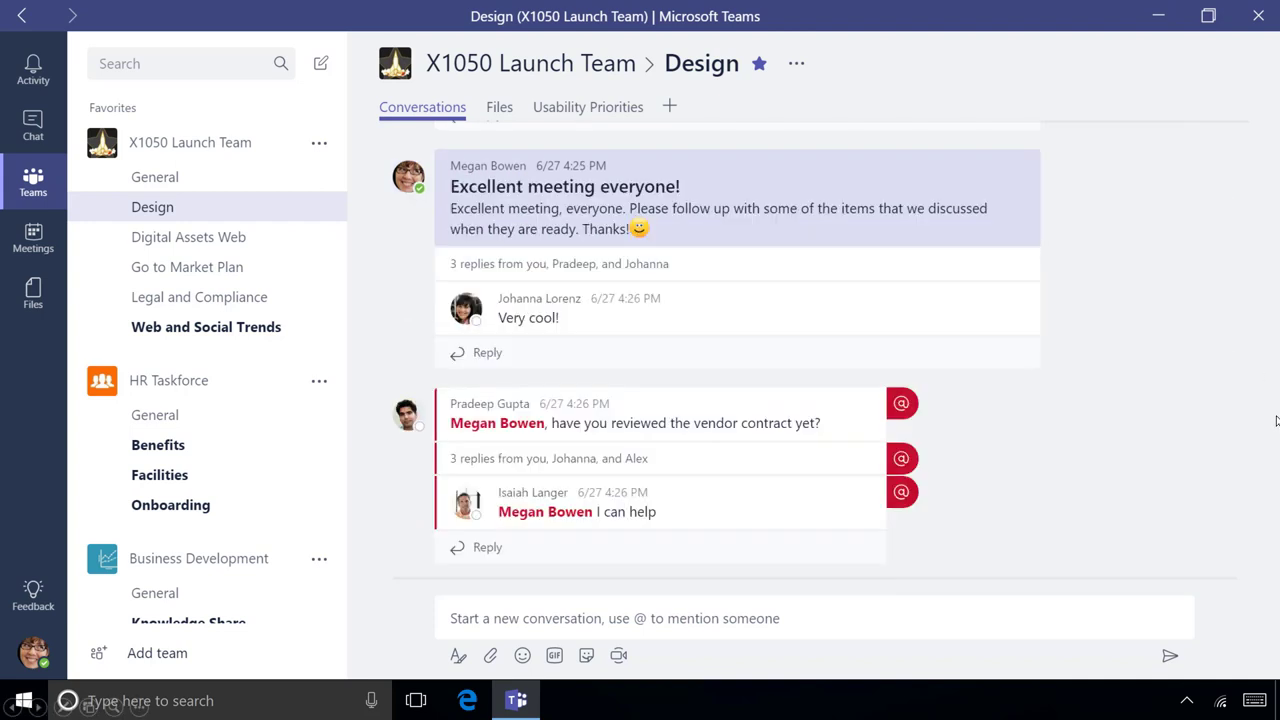
pyautogui.scroll(3, 1262, 422)
pyautogui.click(322, 146)
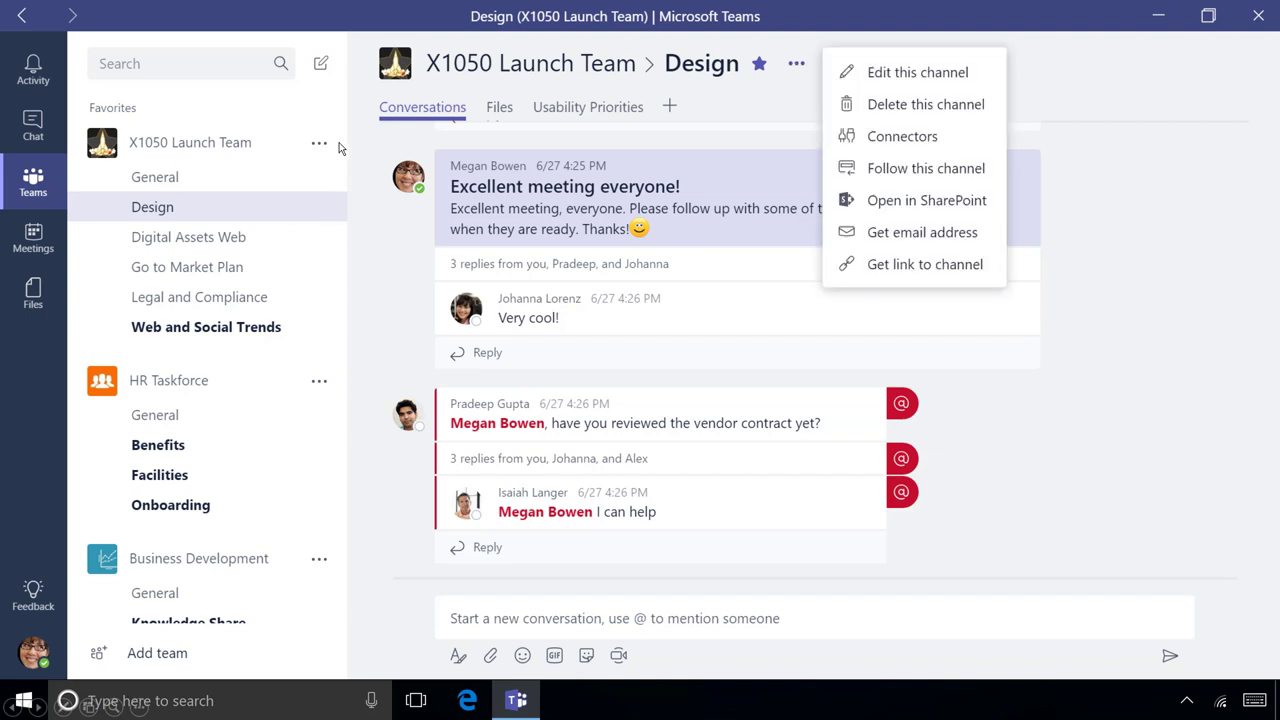
pyautogui.click(905, 232)
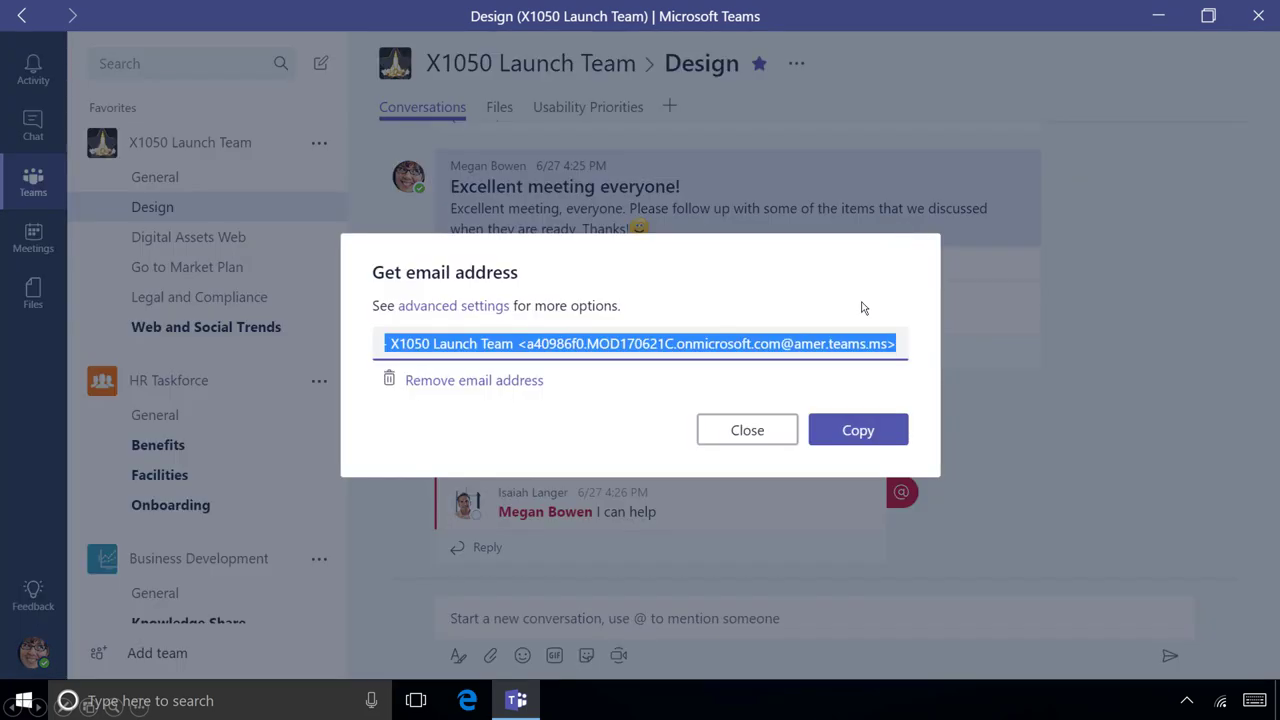
pyautogui.click(771, 438)
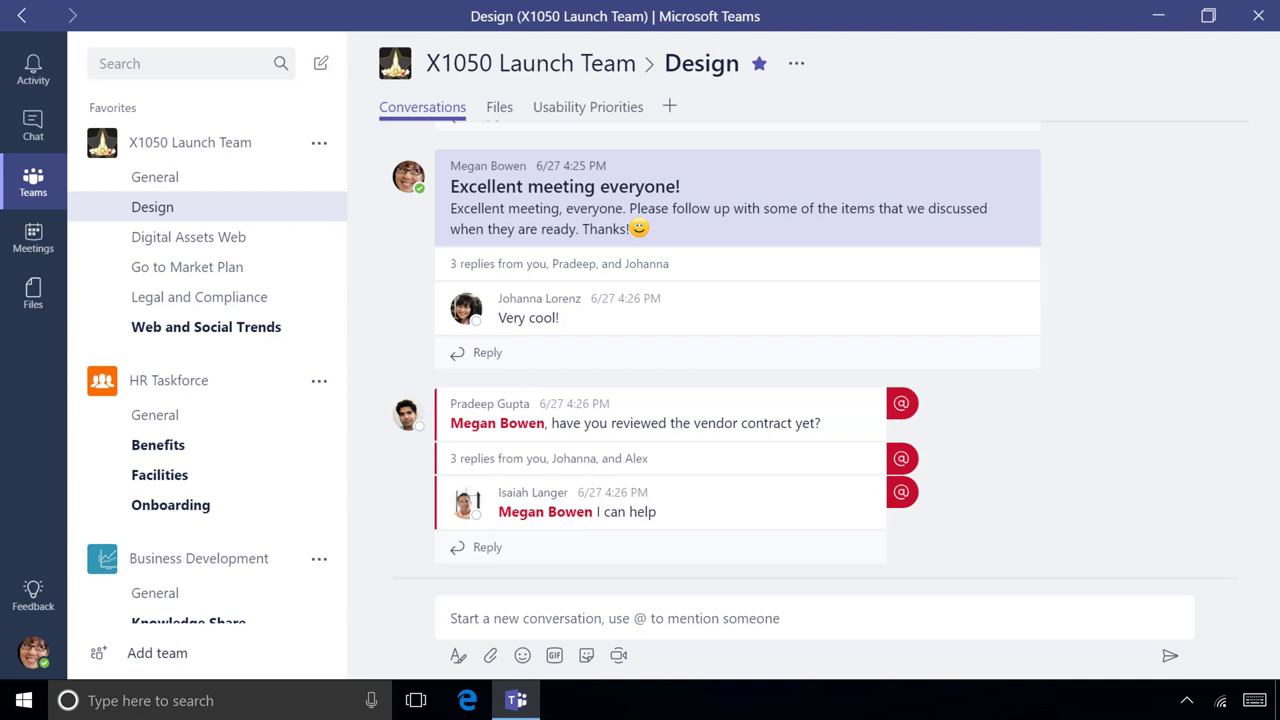
# In Go to Market Plan, reply to the Adatum contract thread requesting a colleague's input, then expand the formatted editor
pyautogui.click(213, 271)
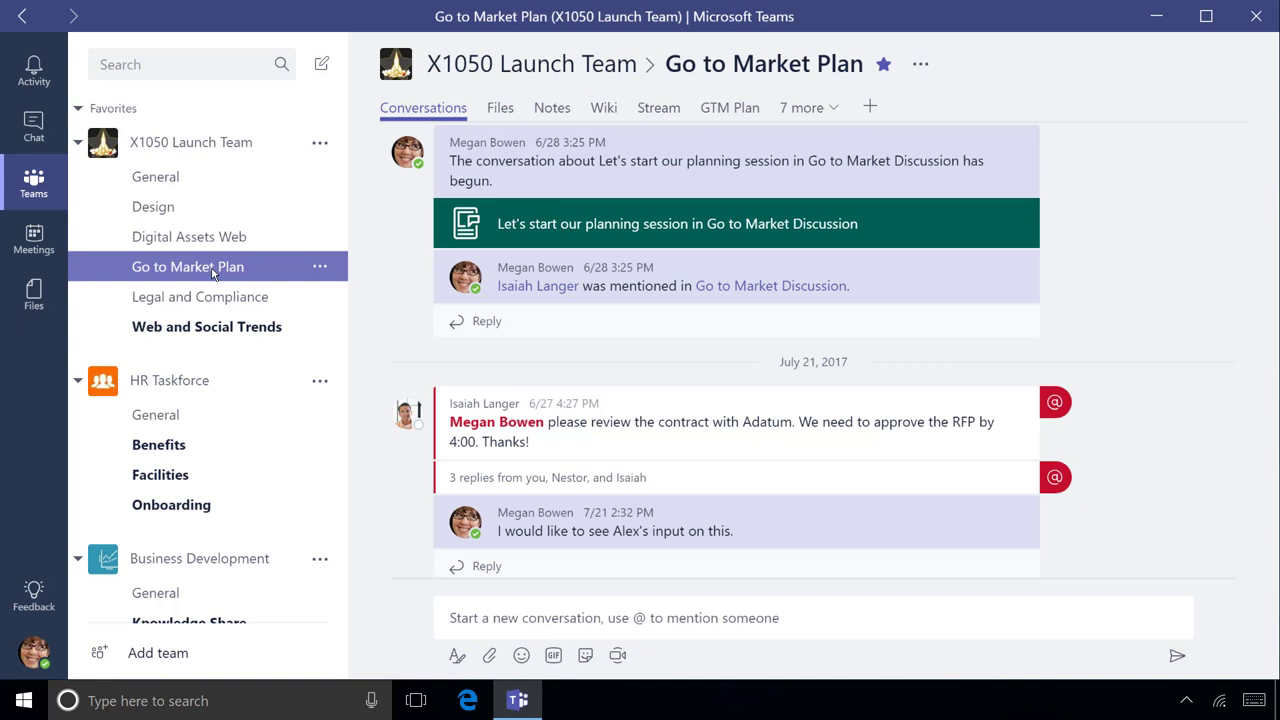
pyautogui.click(319, 266)
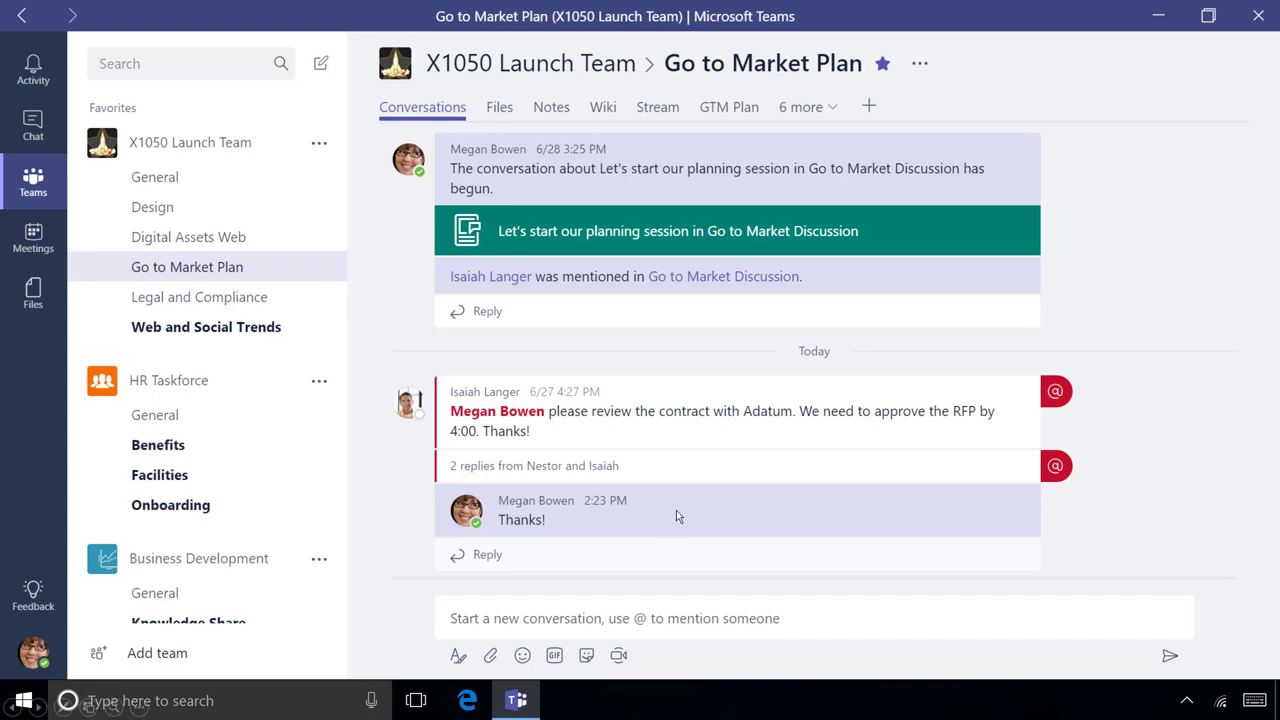
pyautogui.click(556, 466)
pyautogui.write("I would like to see Alex's input on this.")
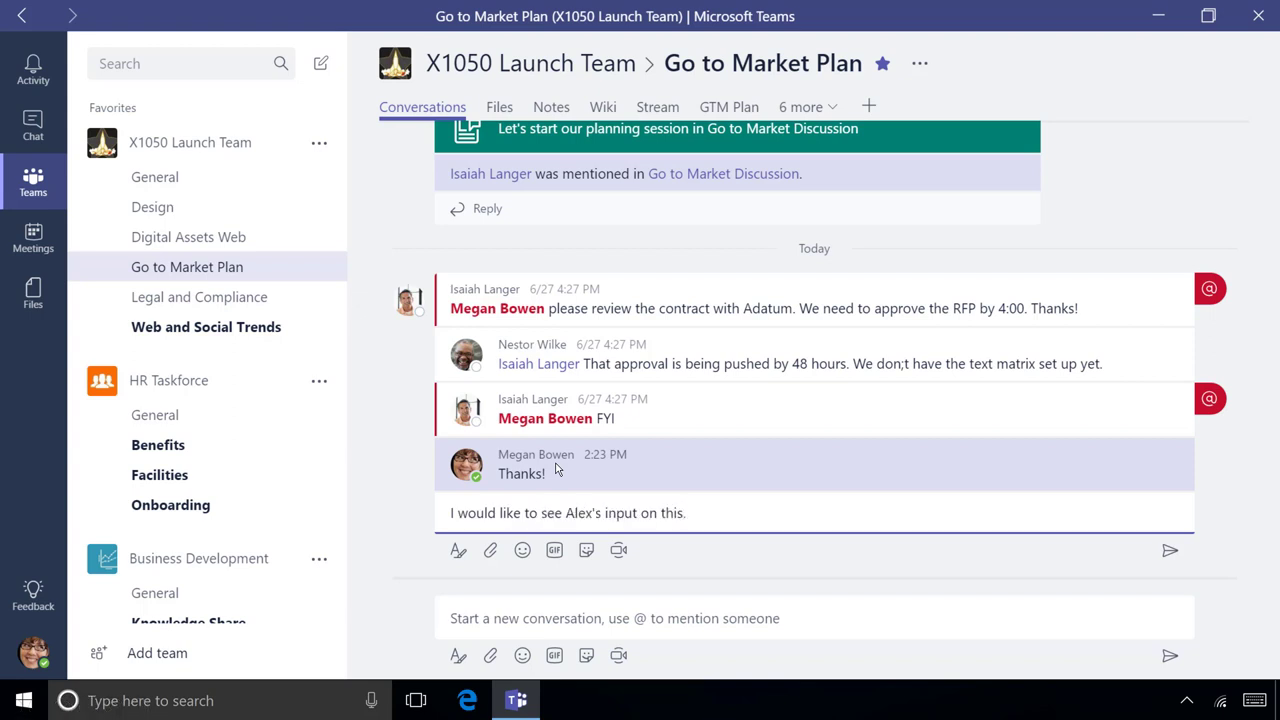
pyautogui.click(1170, 551)
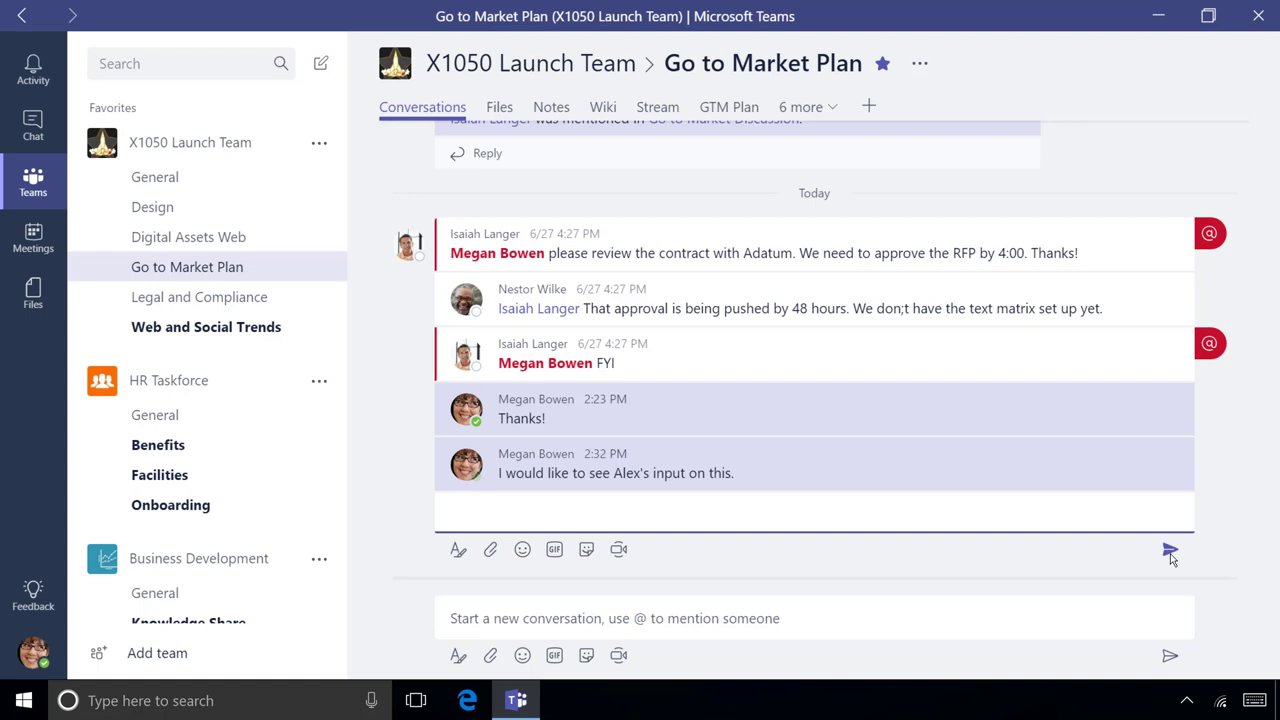
pyautogui.click(458, 655)
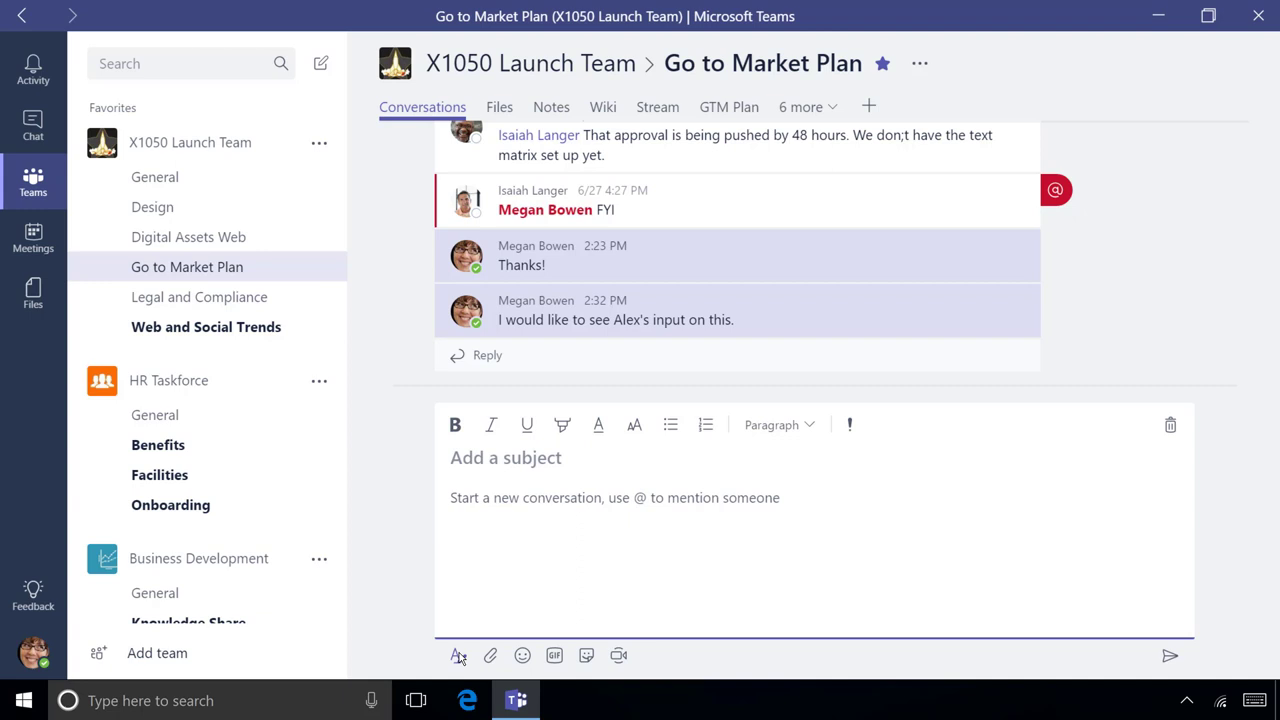
# Write the subject 'Keep it up team!' and the body 'You guys are doing a great job!'
pyautogui.click(503, 461)
pyautogui.write('Keep it up team!')
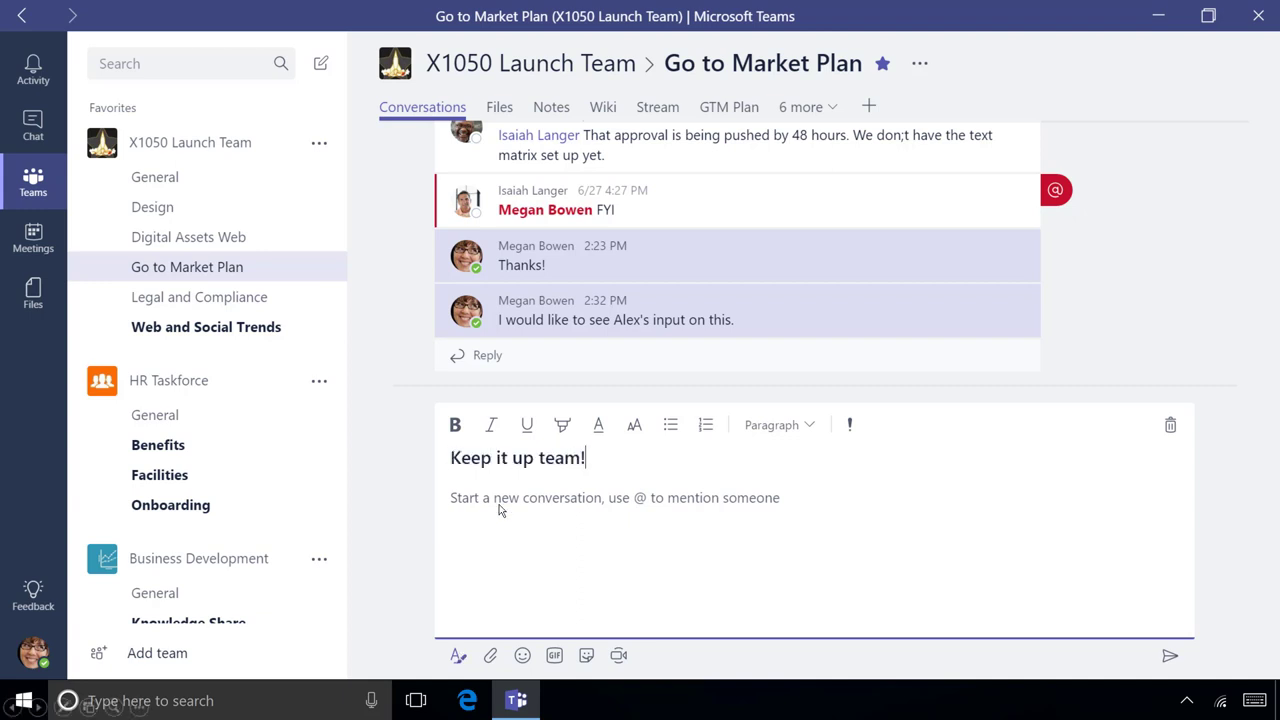
pyautogui.click(501, 510)
pyautogui.write('You guys are')
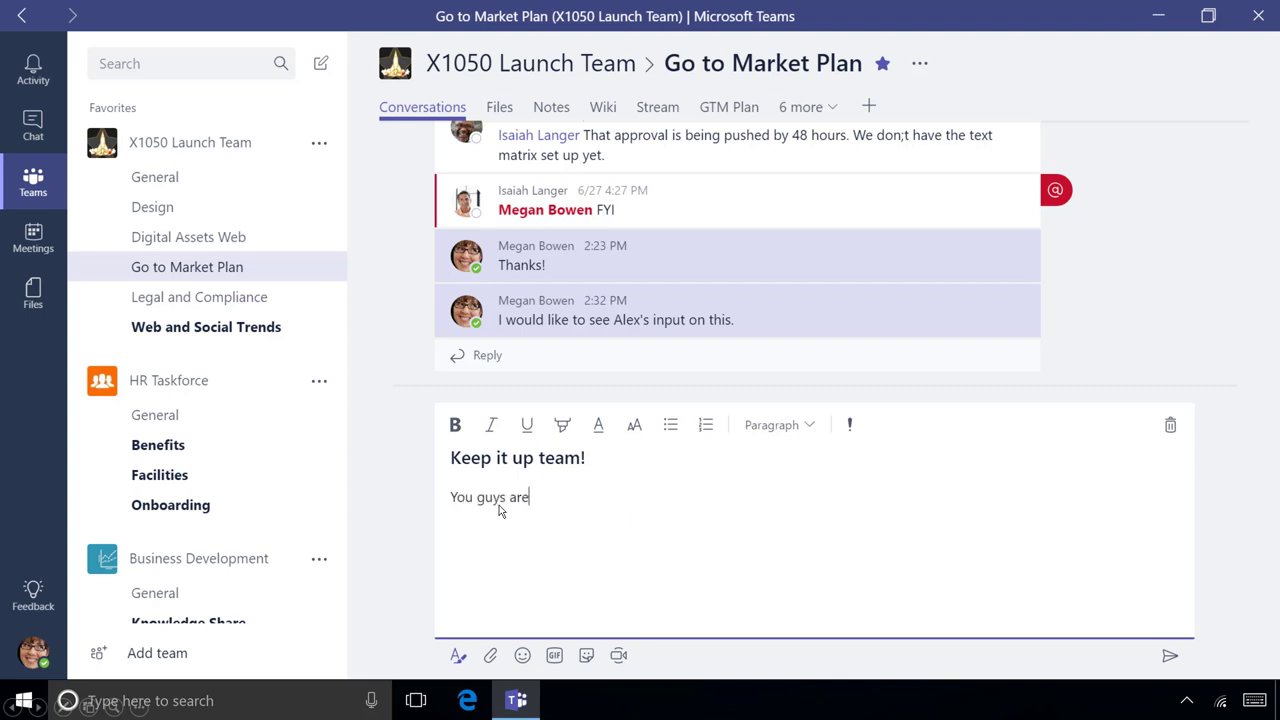
pyautogui.write(' doing a great job!')
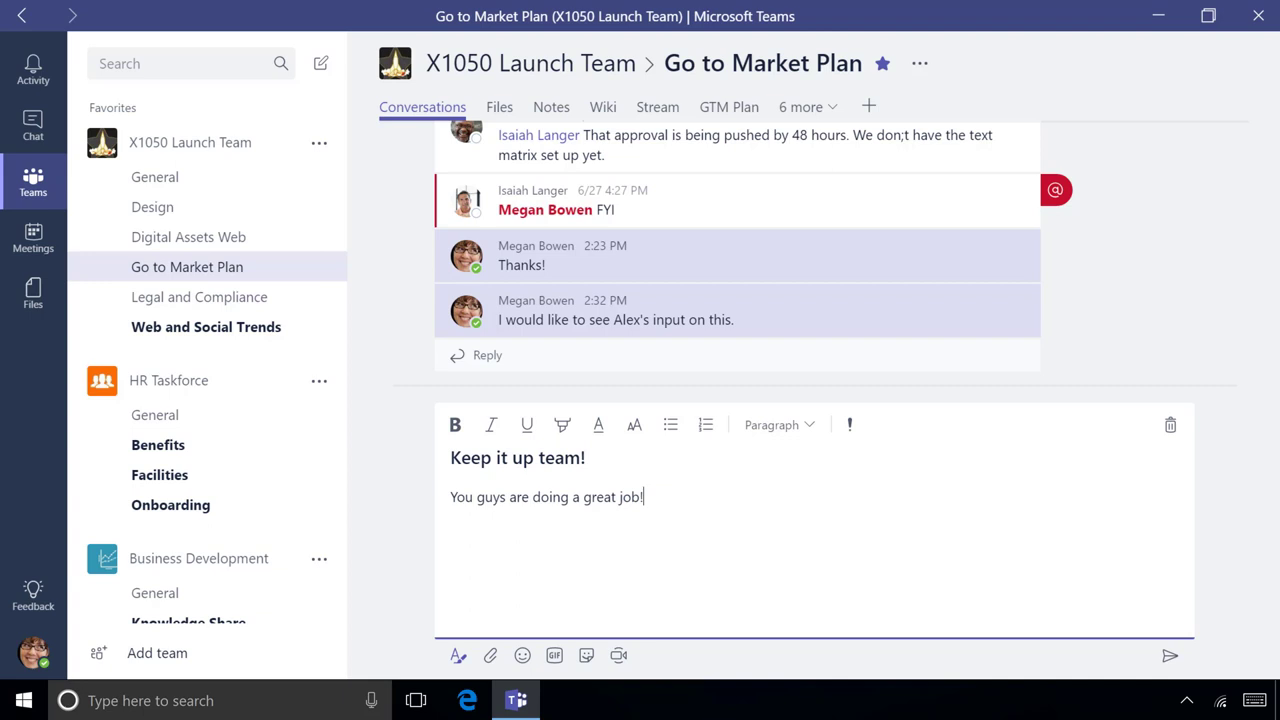
# Insert the HIGH FIVE sticker into the post after browsing emoji and GIFs
pyautogui.click(522, 655)
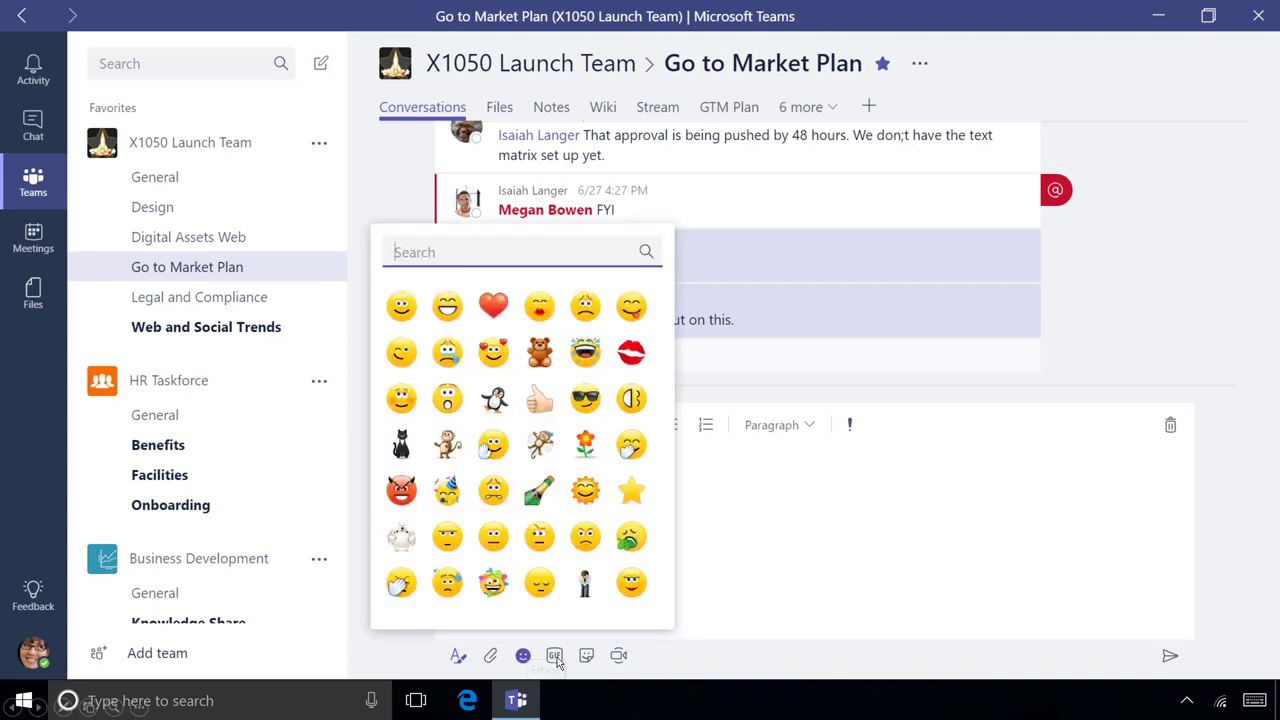
pyautogui.click(556, 660)
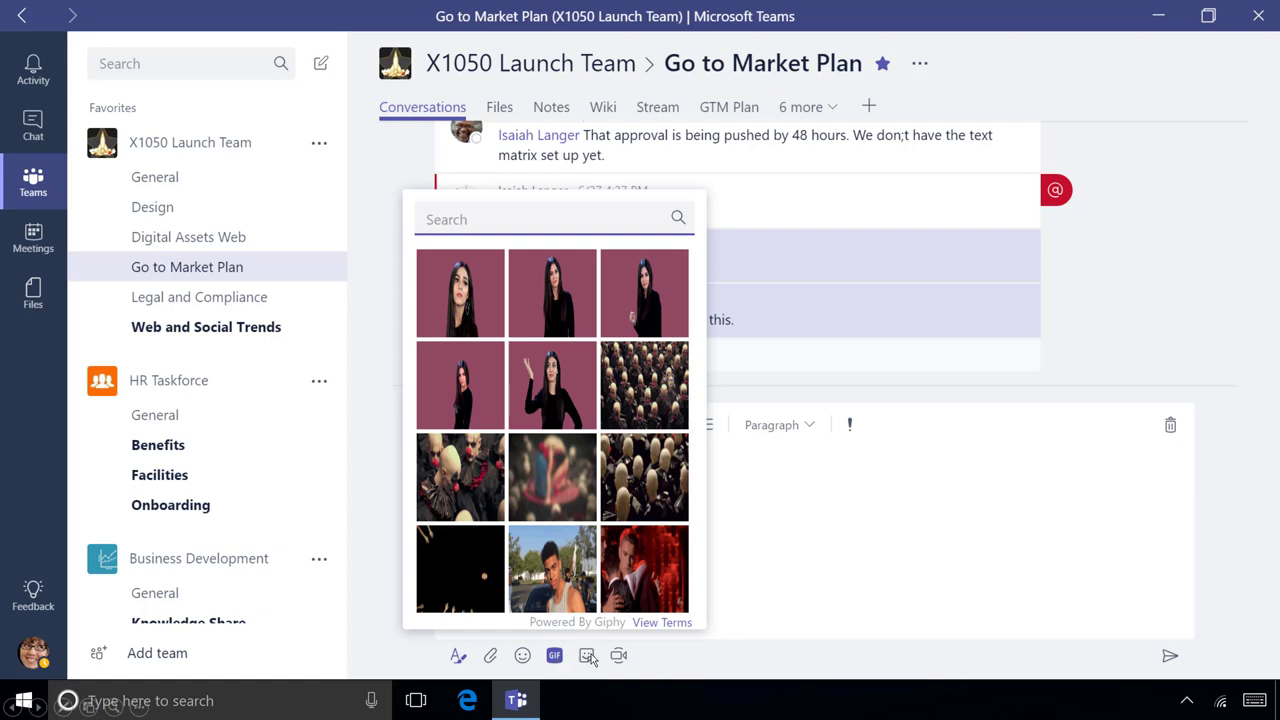
pyautogui.click(588, 656)
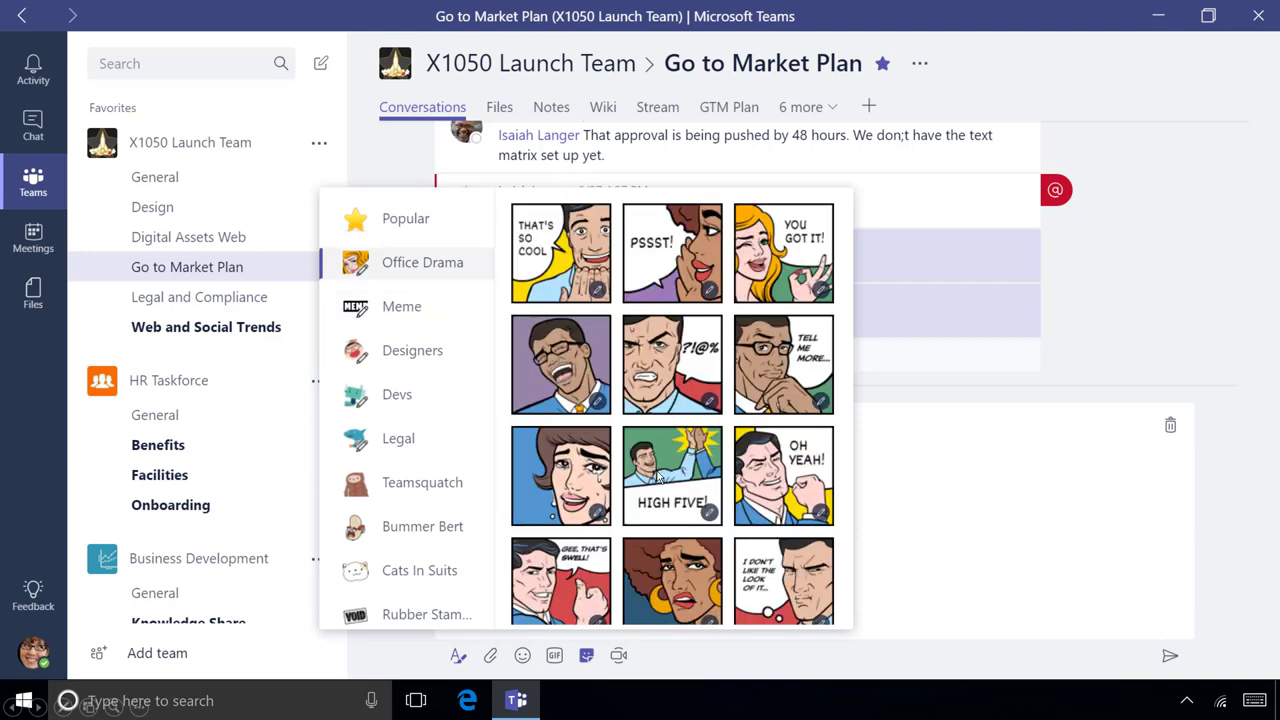
pyautogui.click(658, 478)
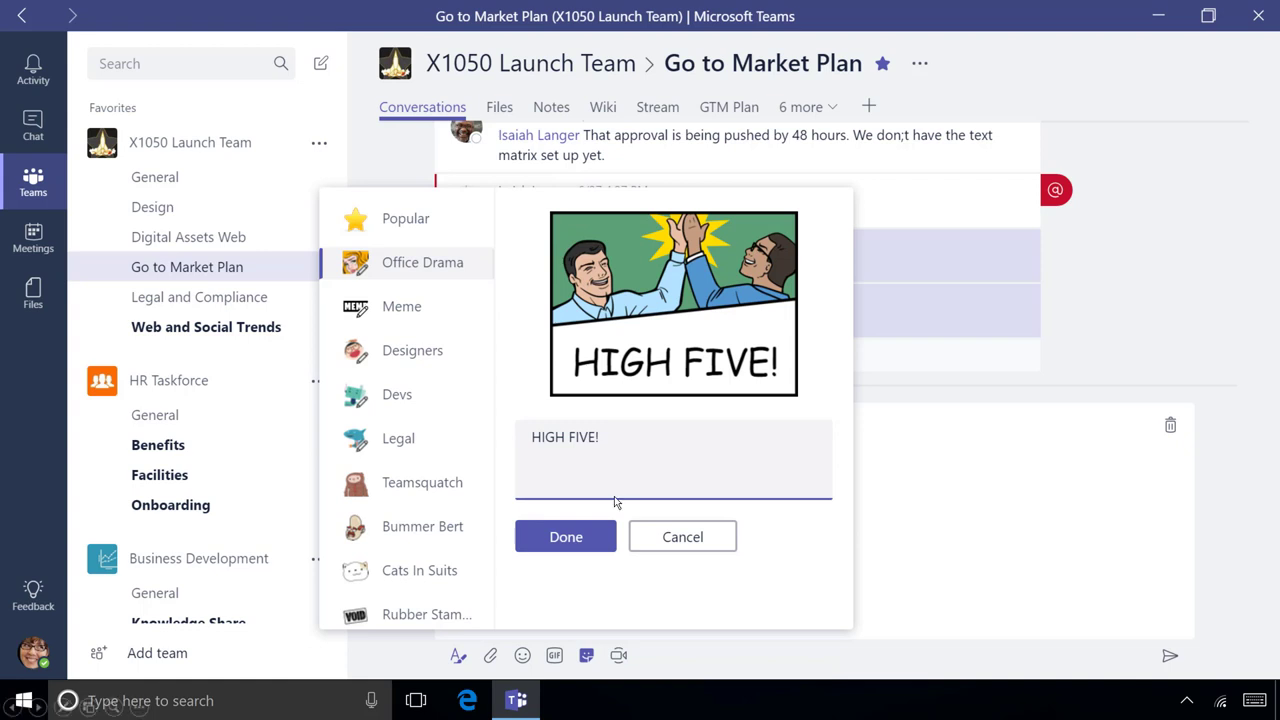
pyautogui.click(584, 540)
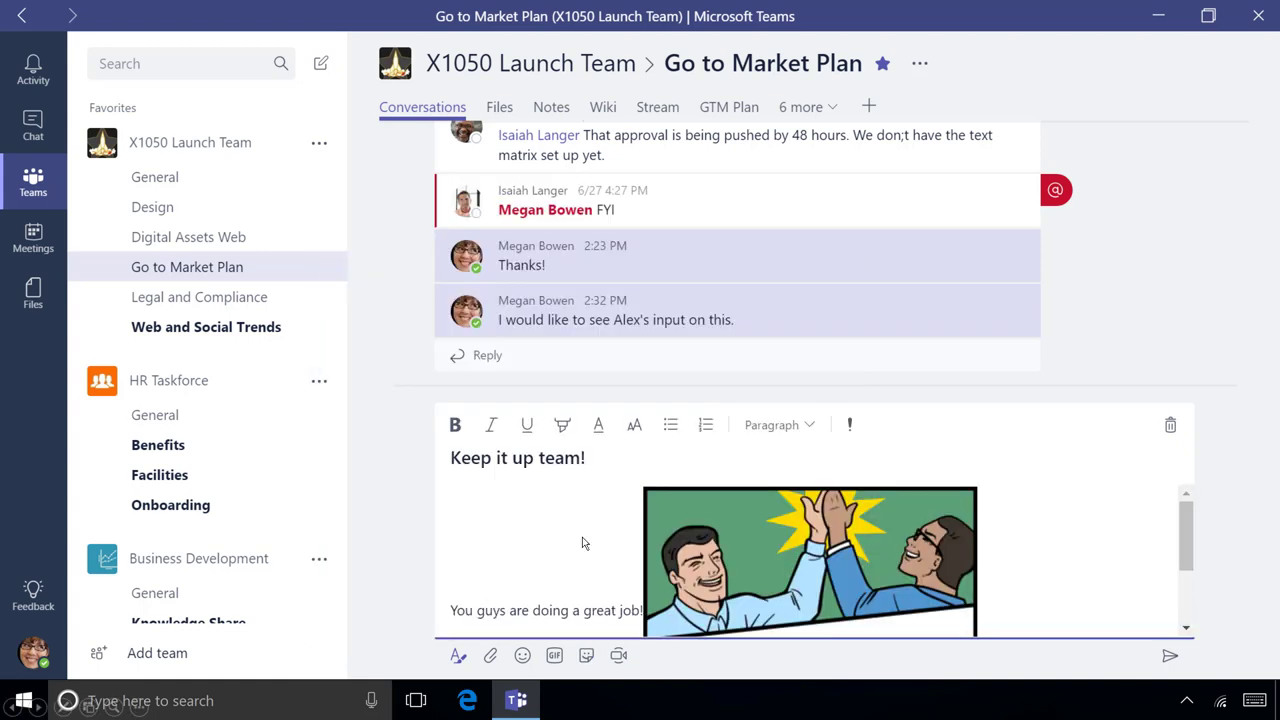
# Post the HIGH FIVE message, then draft a new one tagging a teammate about finding the template
pyautogui.click(1171, 656)
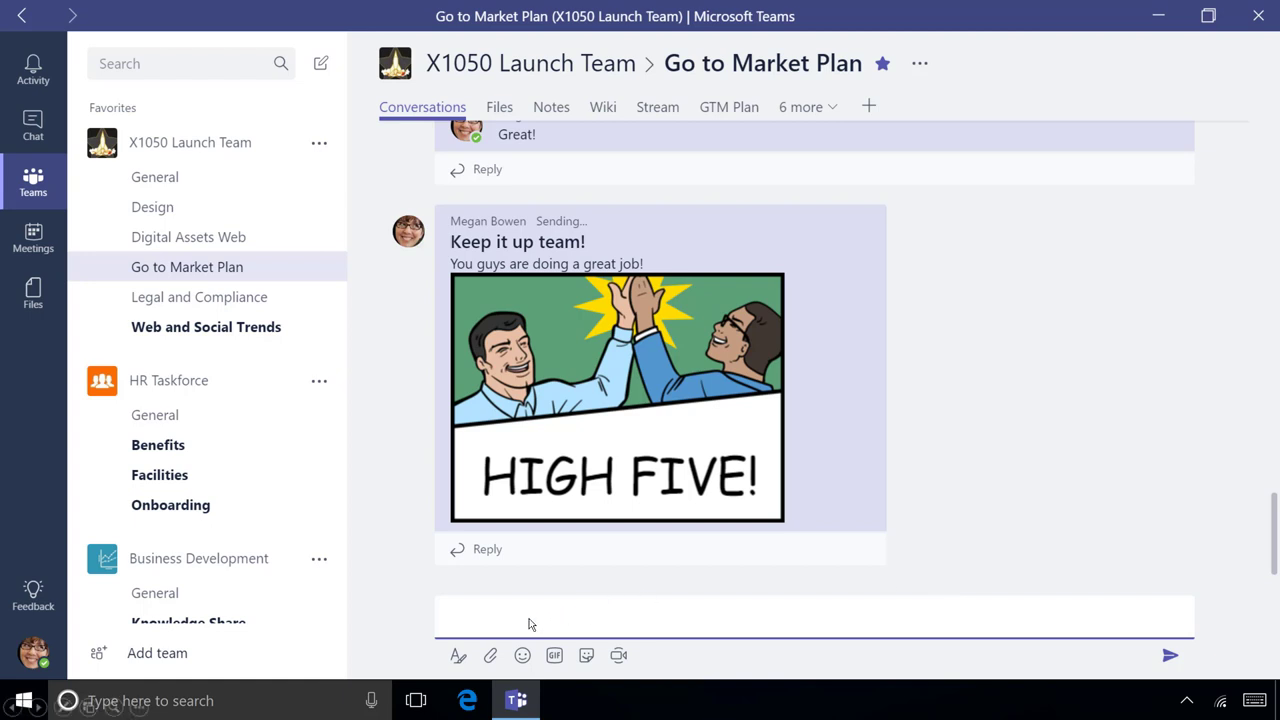
pyautogui.write('@I')
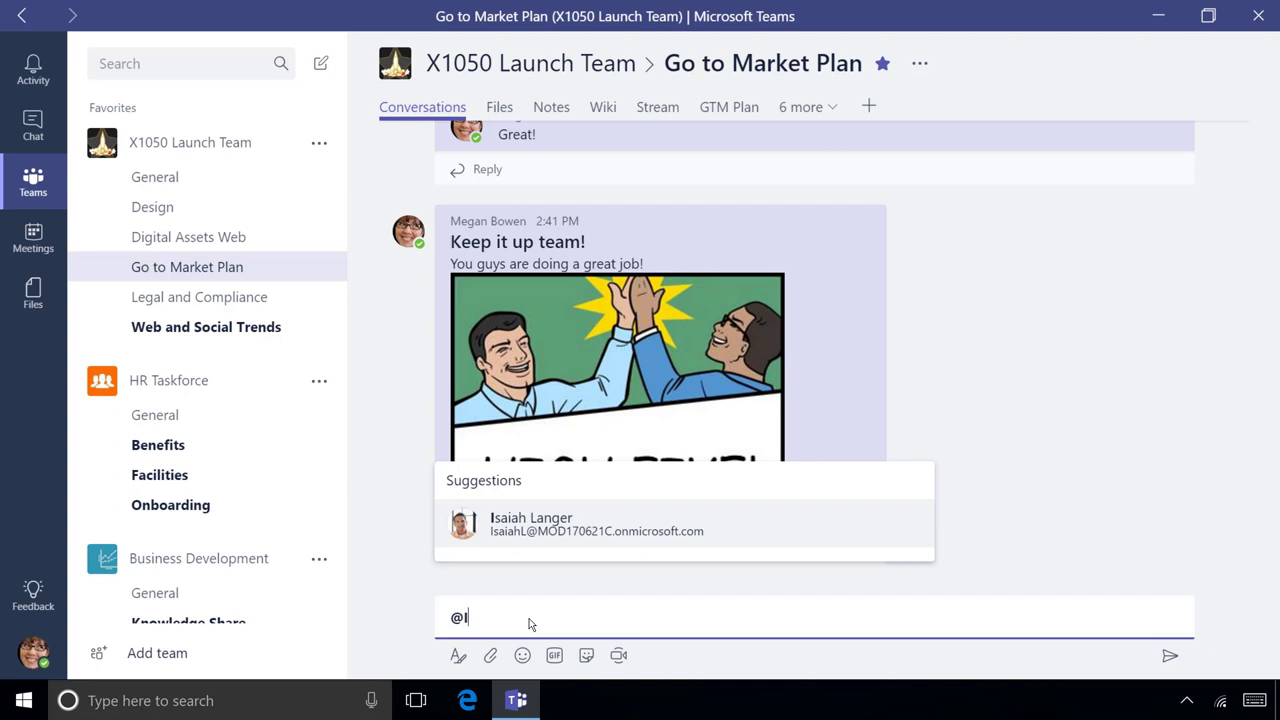
pyautogui.click(531, 522)
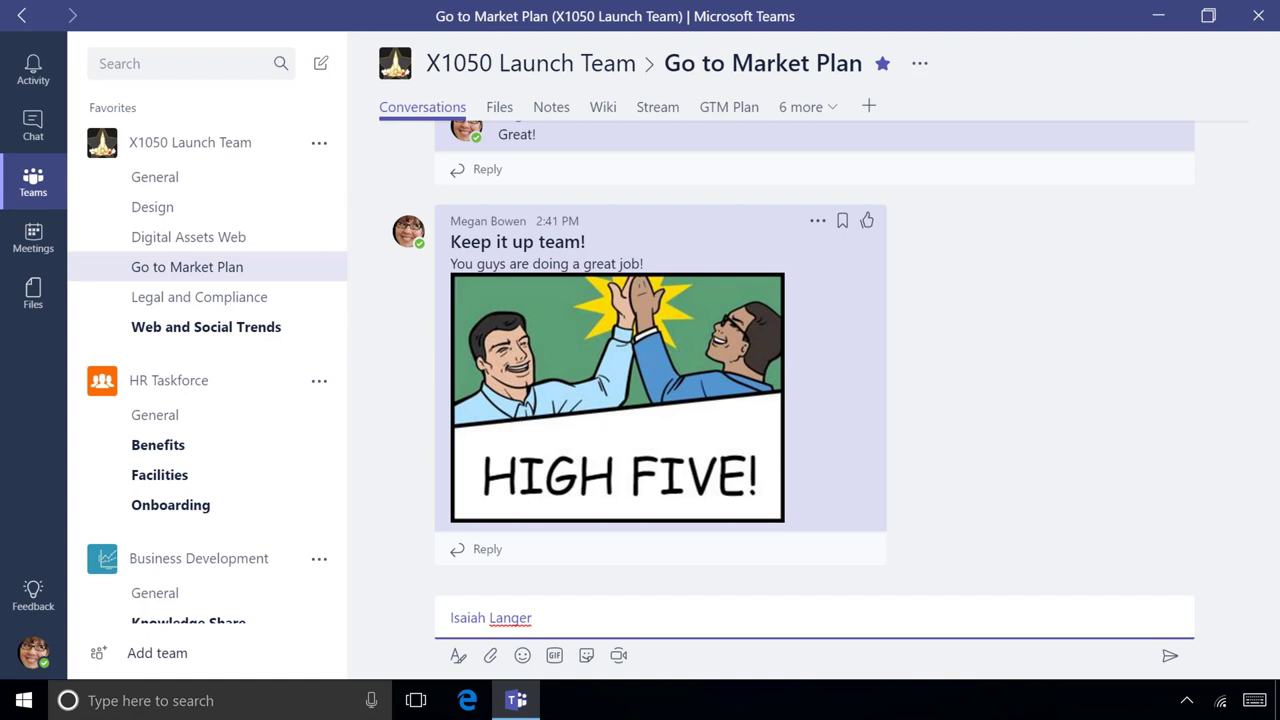
pyautogui.write(', I found the template we were looking for.')
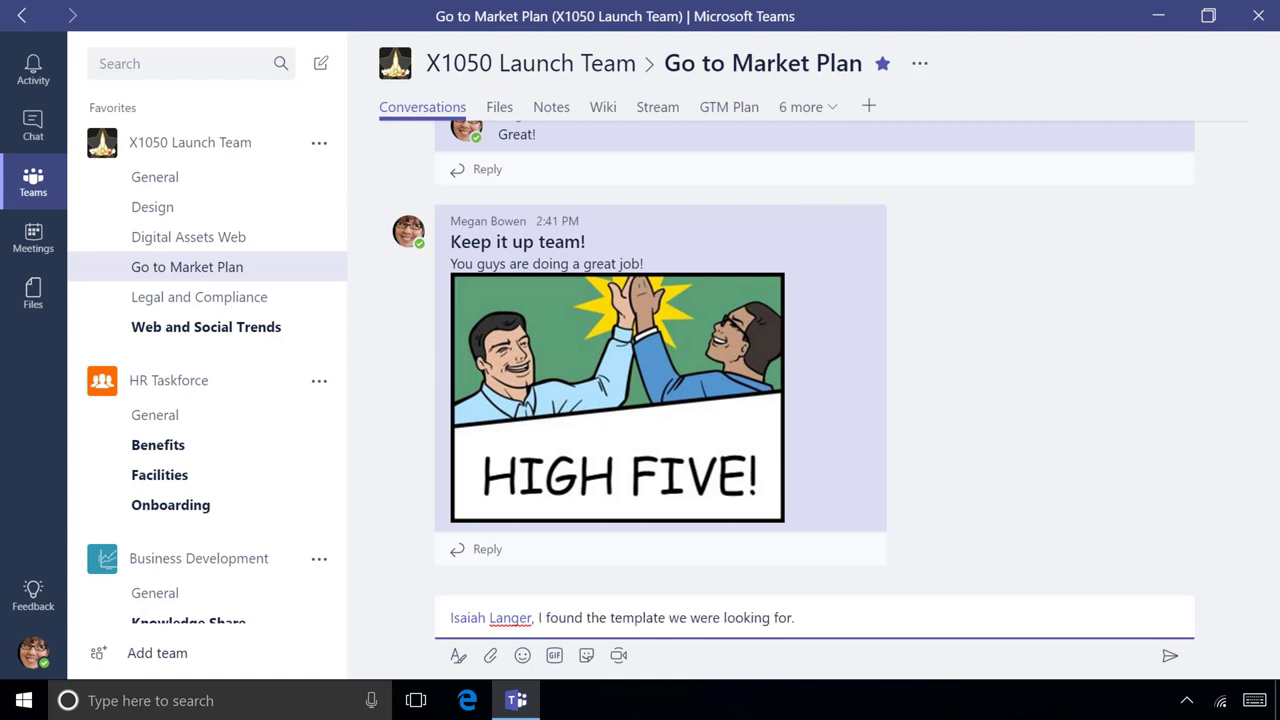
pyautogui.write(" Let's get together to review what I found.")
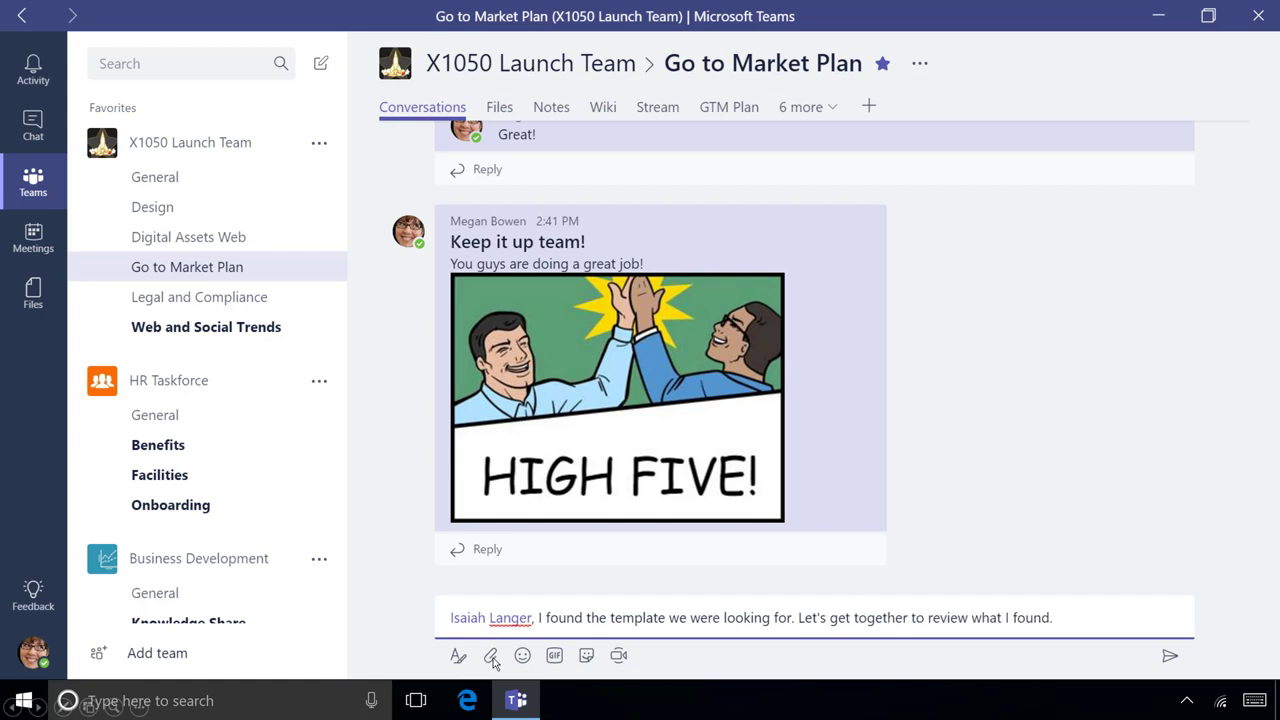
# Attach a copy of Contoso Patent Template.docx from OneDrive and send the message
pyautogui.click(491, 656)
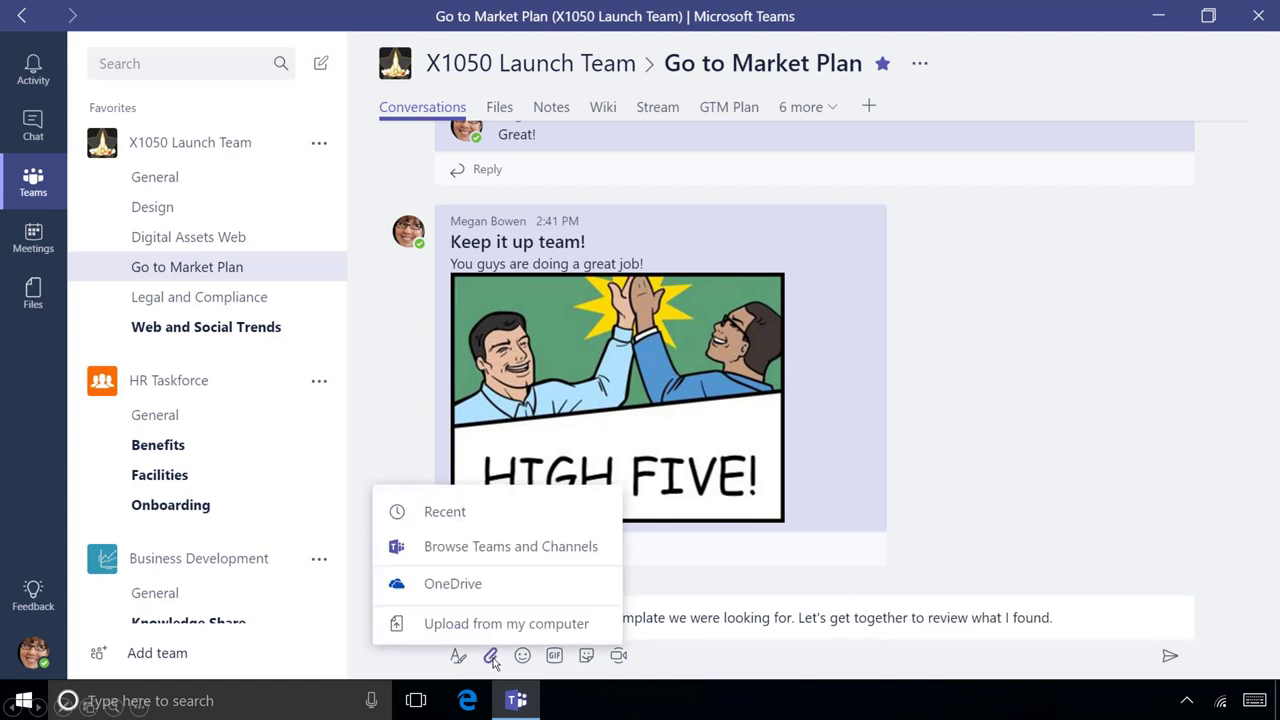
pyautogui.click(491, 591)
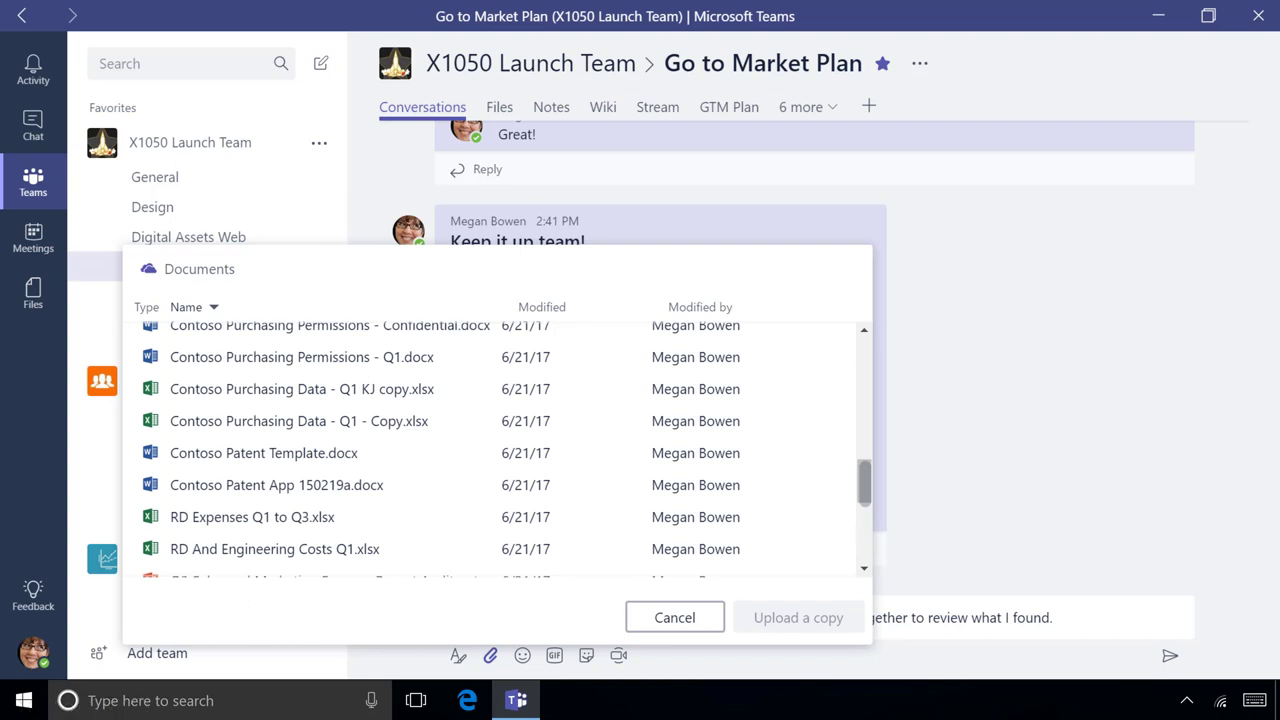
pyautogui.click(340, 461)
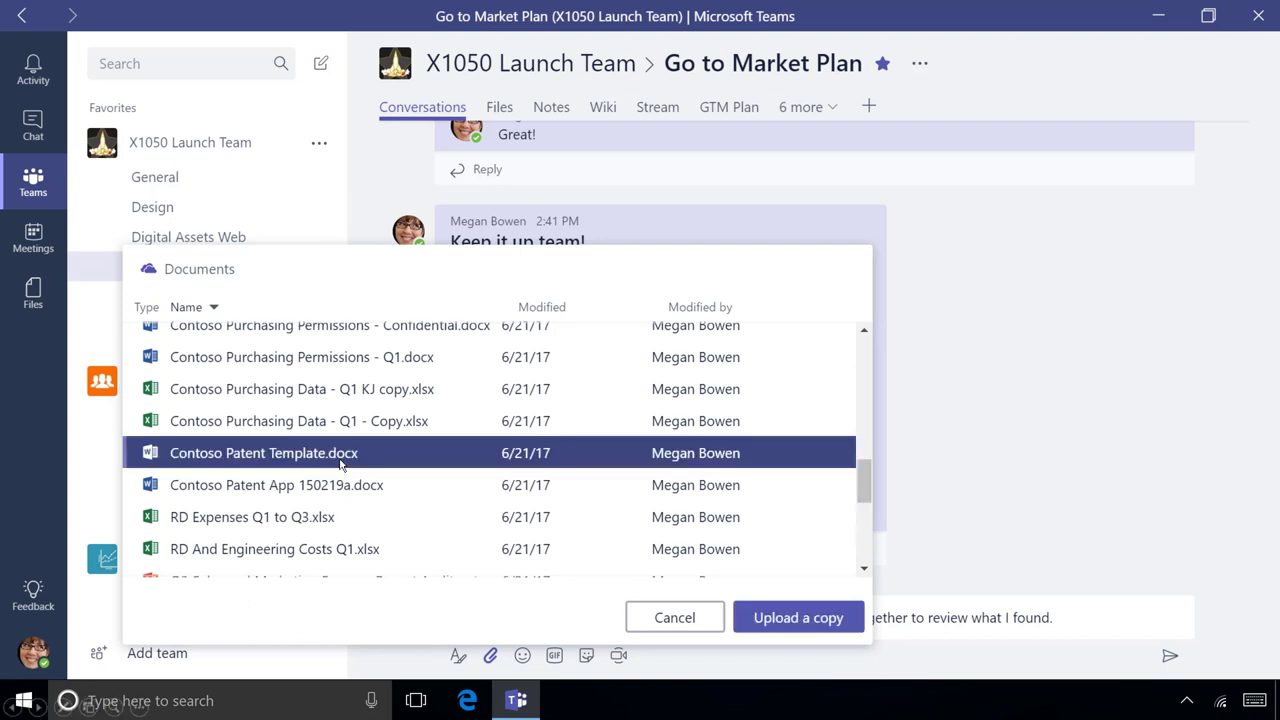
pyautogui.click(772, 612)
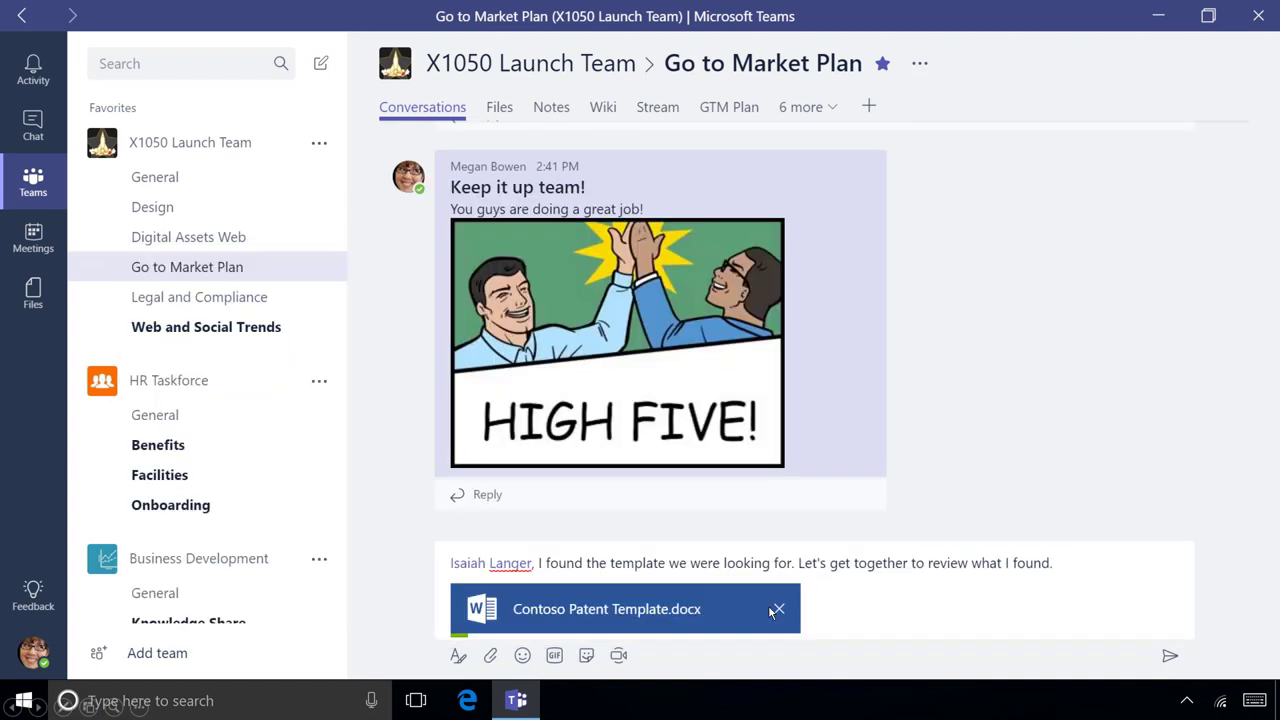
pyautogui.click(1168, 656)
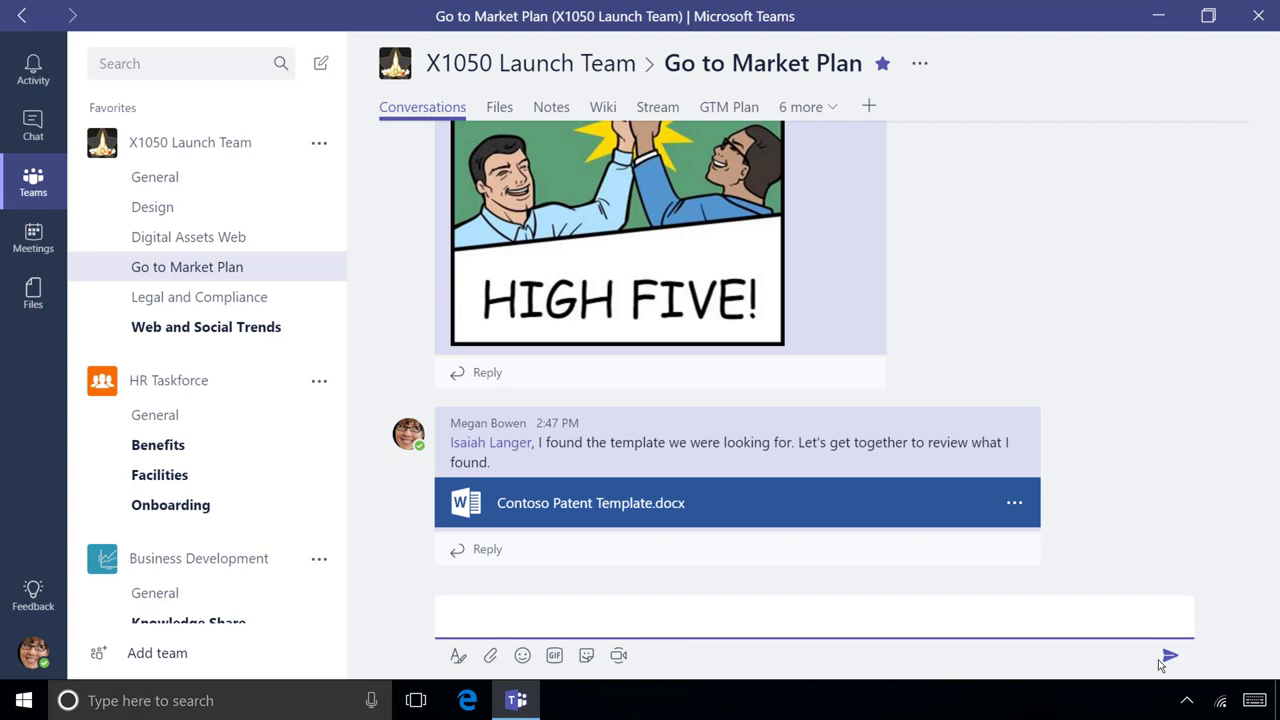
# Make Contoso Patent Template.docx a channel tab from the Files list, then open the GTM Plan tab
pyautogui.click(512, 110)
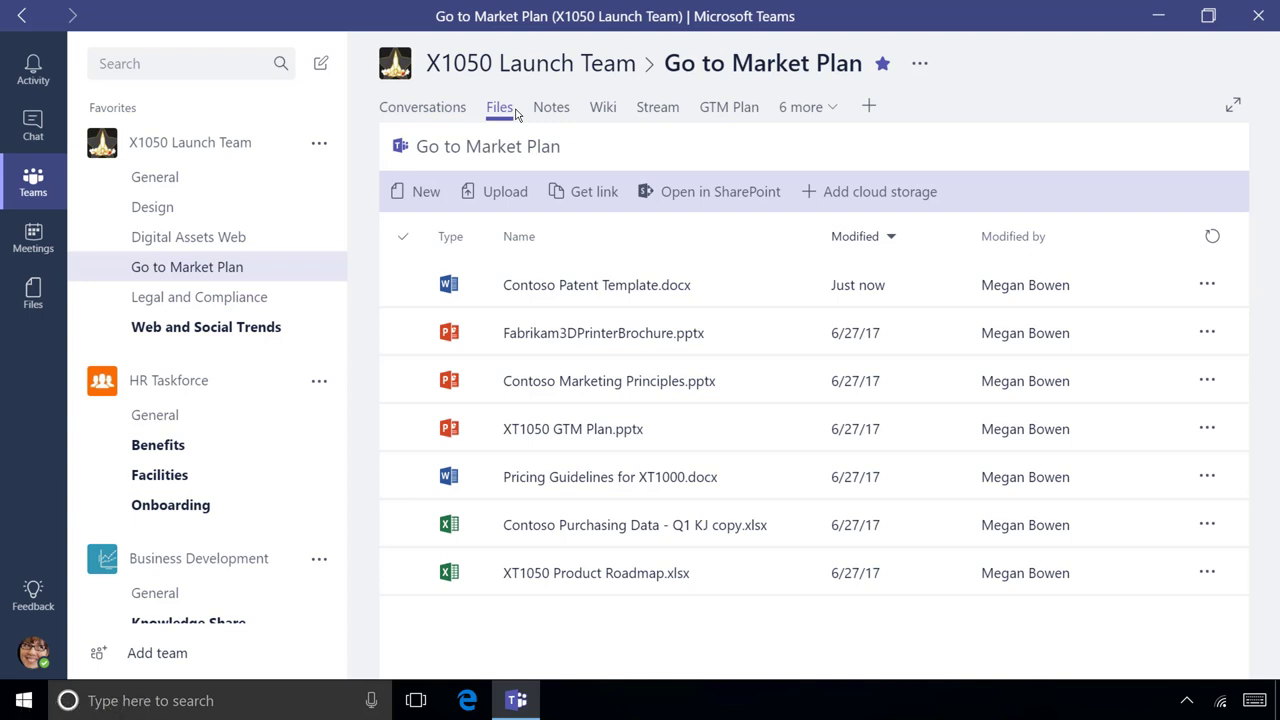
pyautogui.rightClick(643, 288)
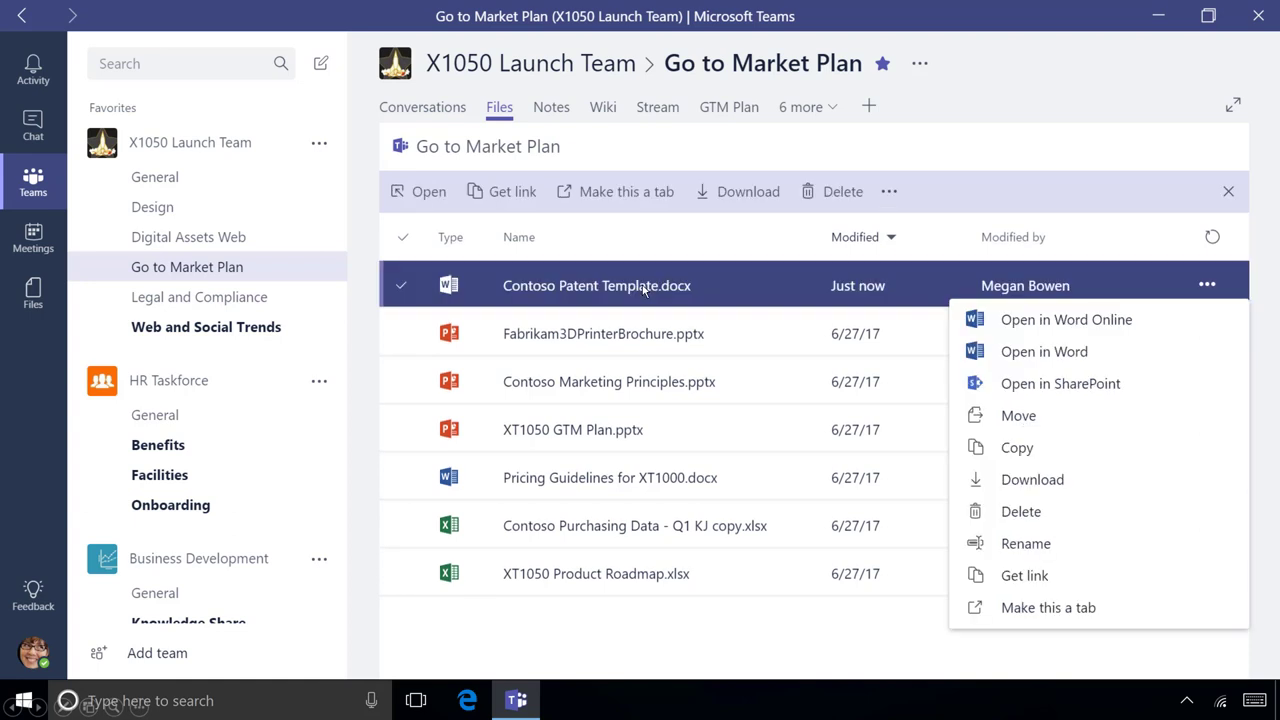
pyautogui.click(1038, 611)
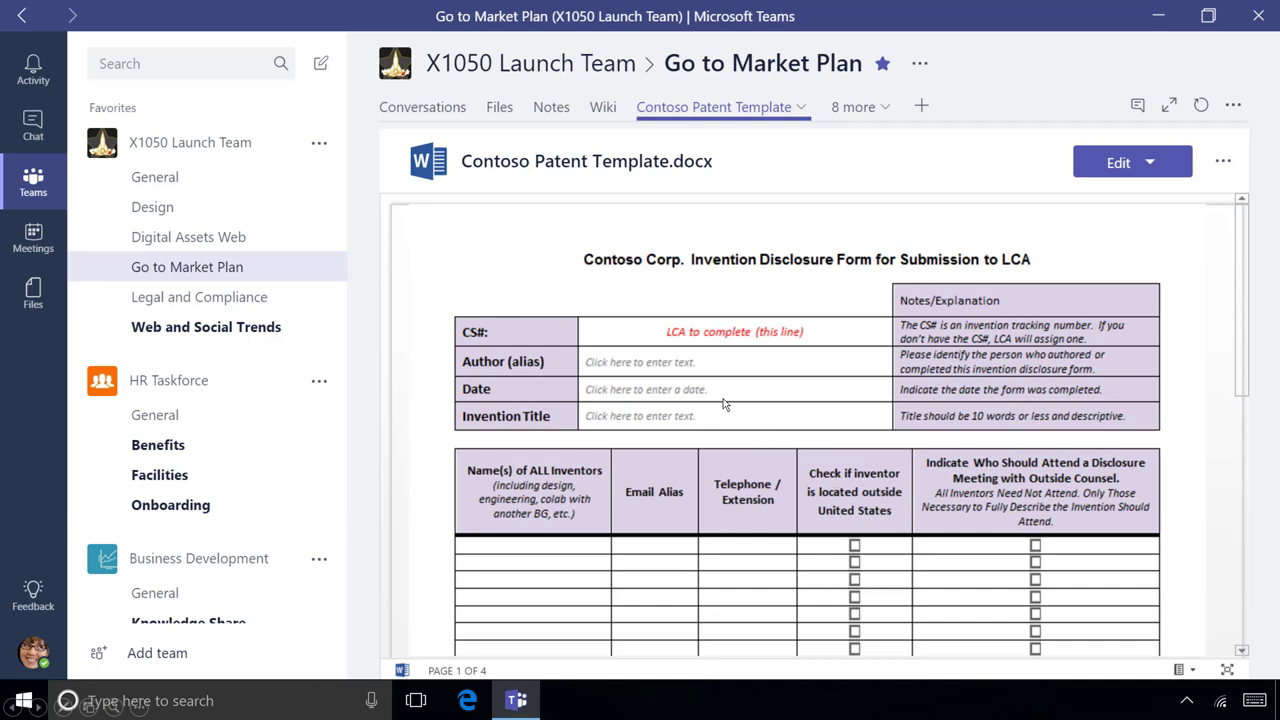
pyautogui.click(862, 115)
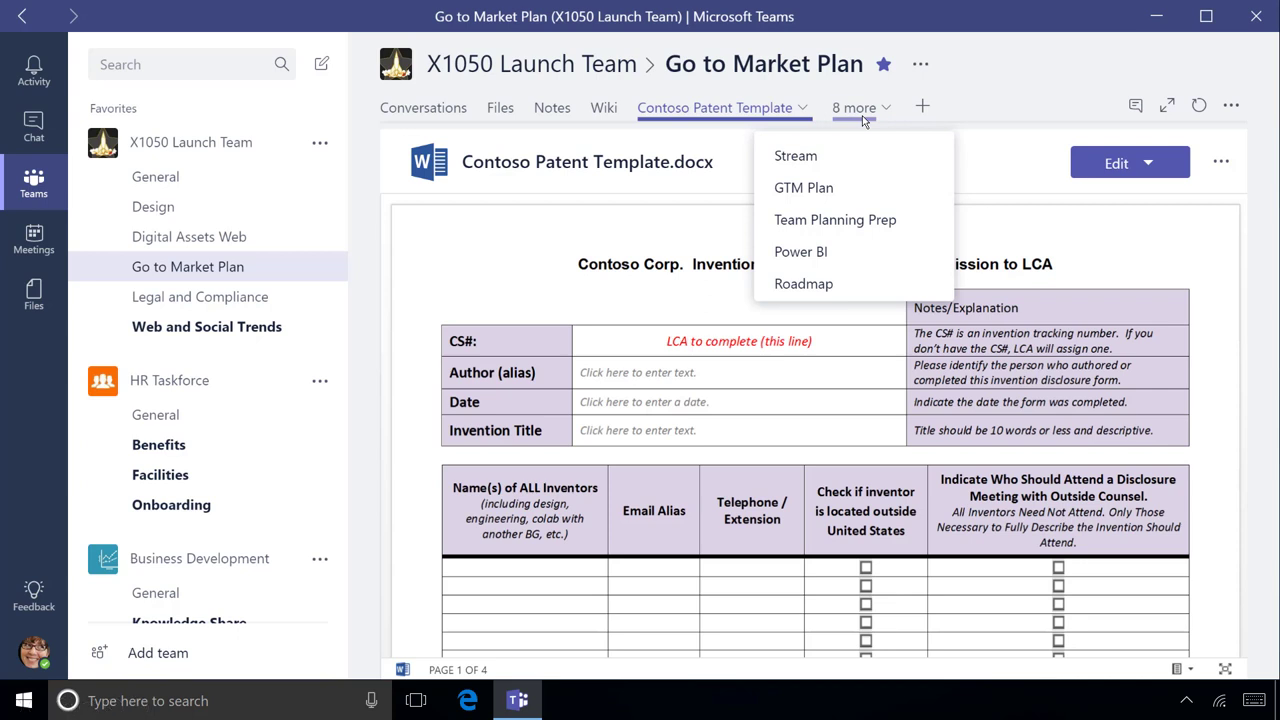
pyautogui.click(823, 187)
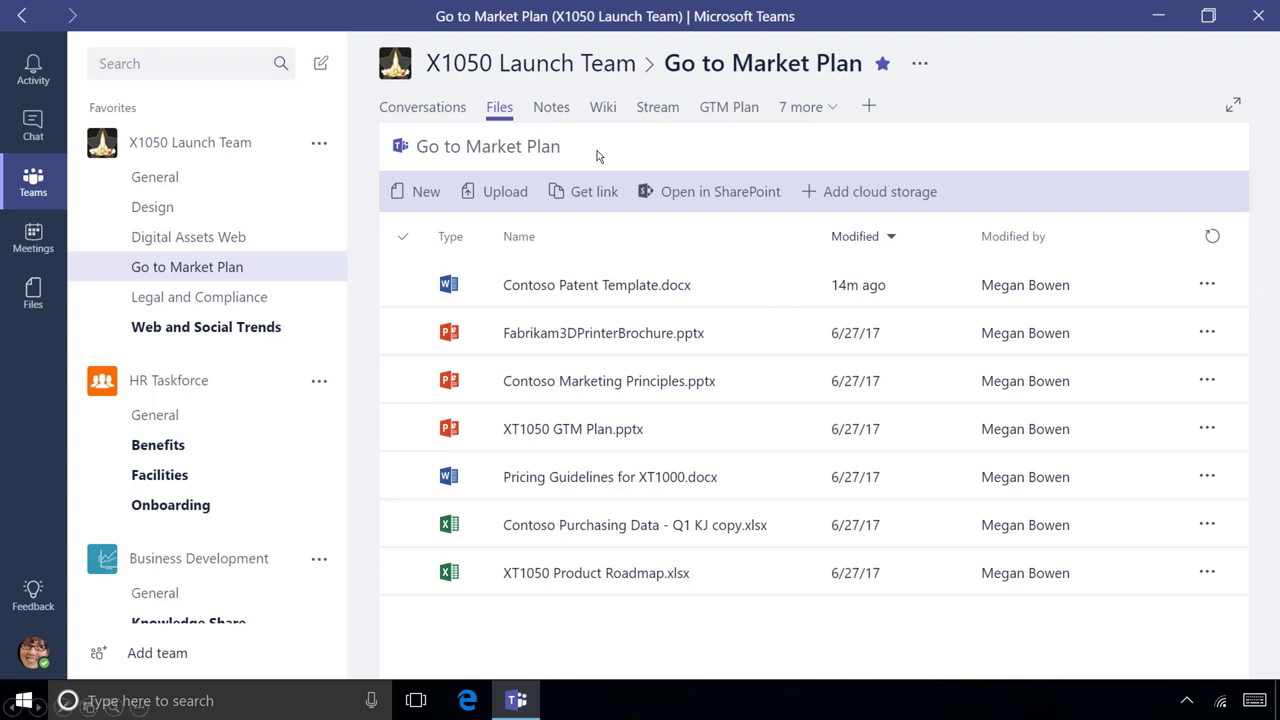
# Look through the Wiki, Stream and GTM Plan tabs, then open the Product Brochure tab
pyautogui.click(596, 112)
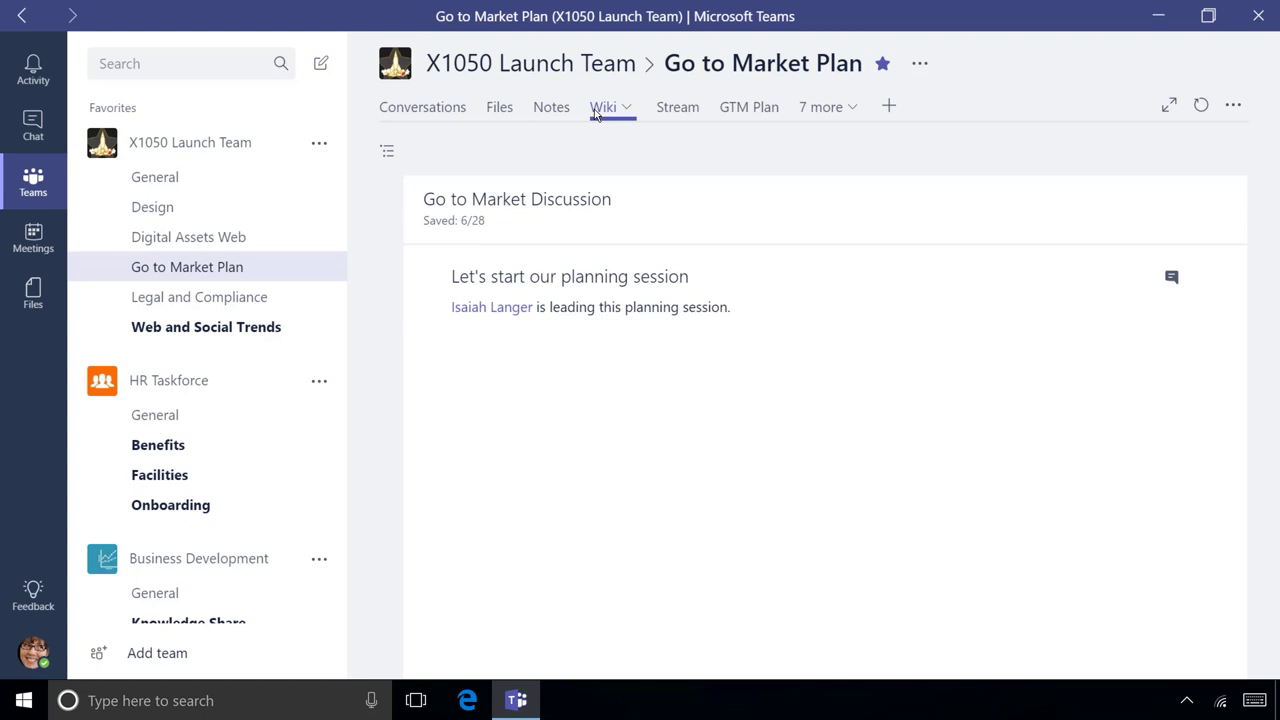
pyautogui.click(672, 111)
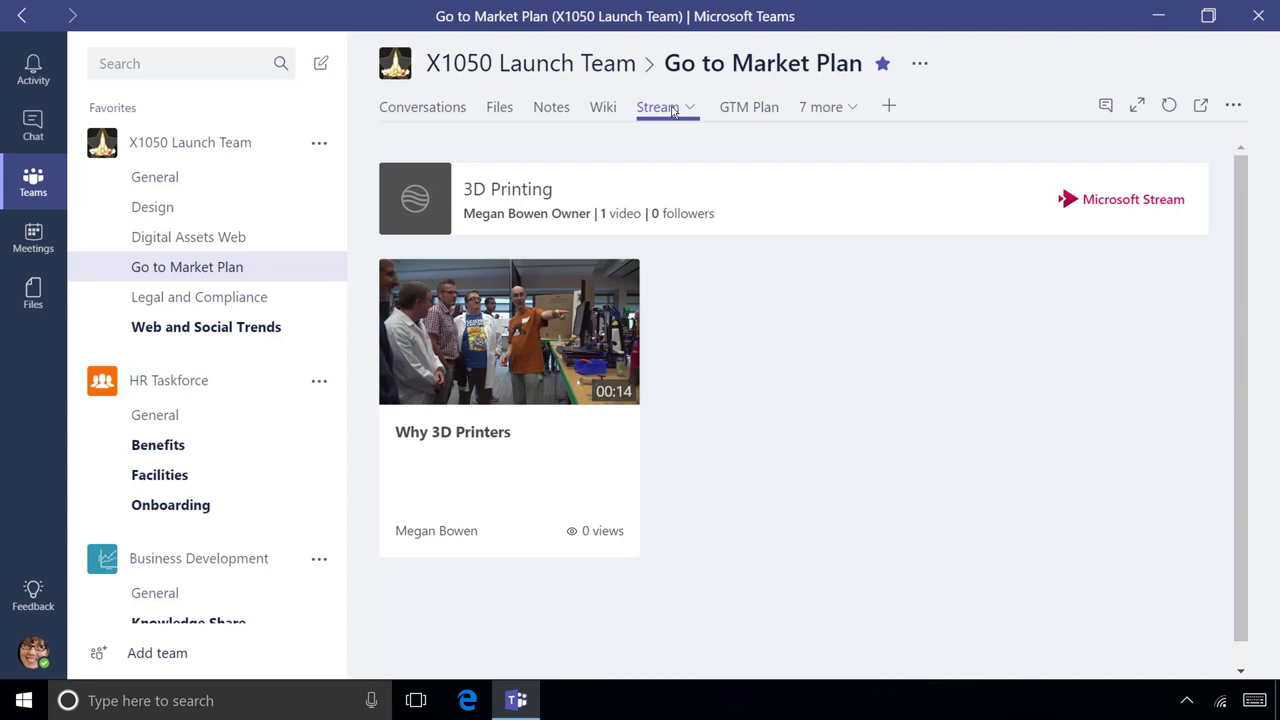
pyautogui.click(757, 107)
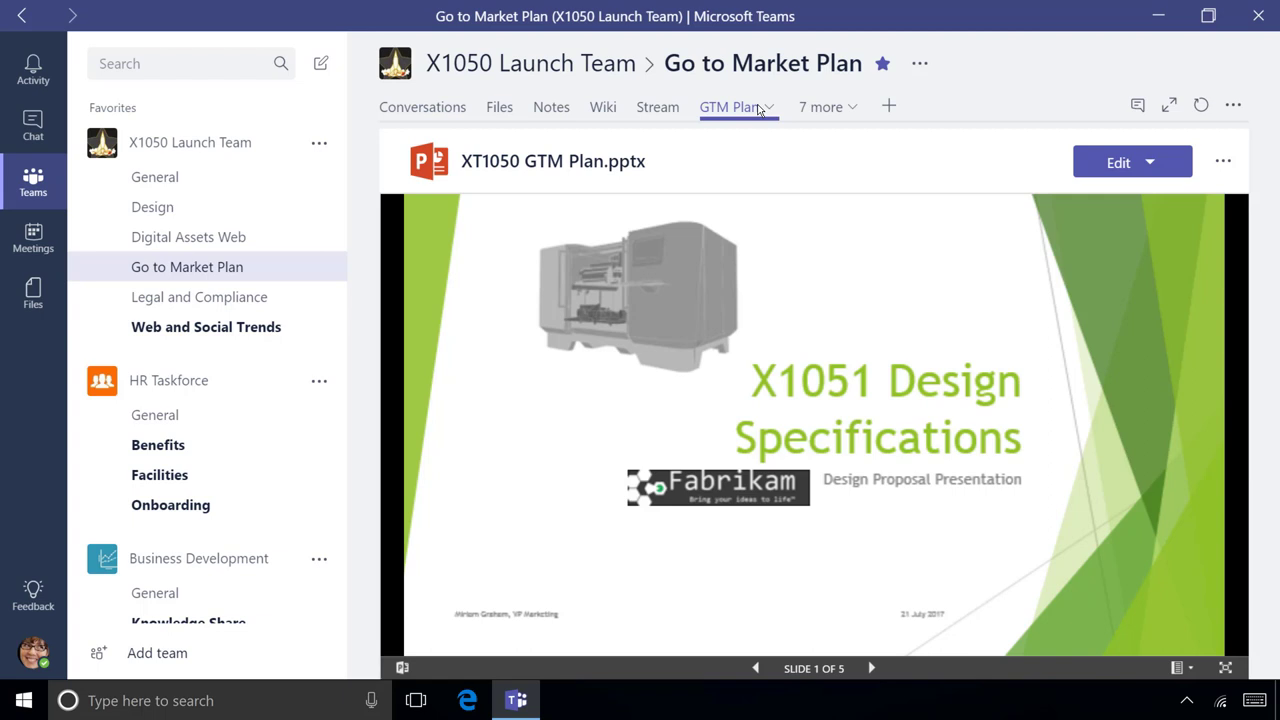
pyautogui.click(837, 112)
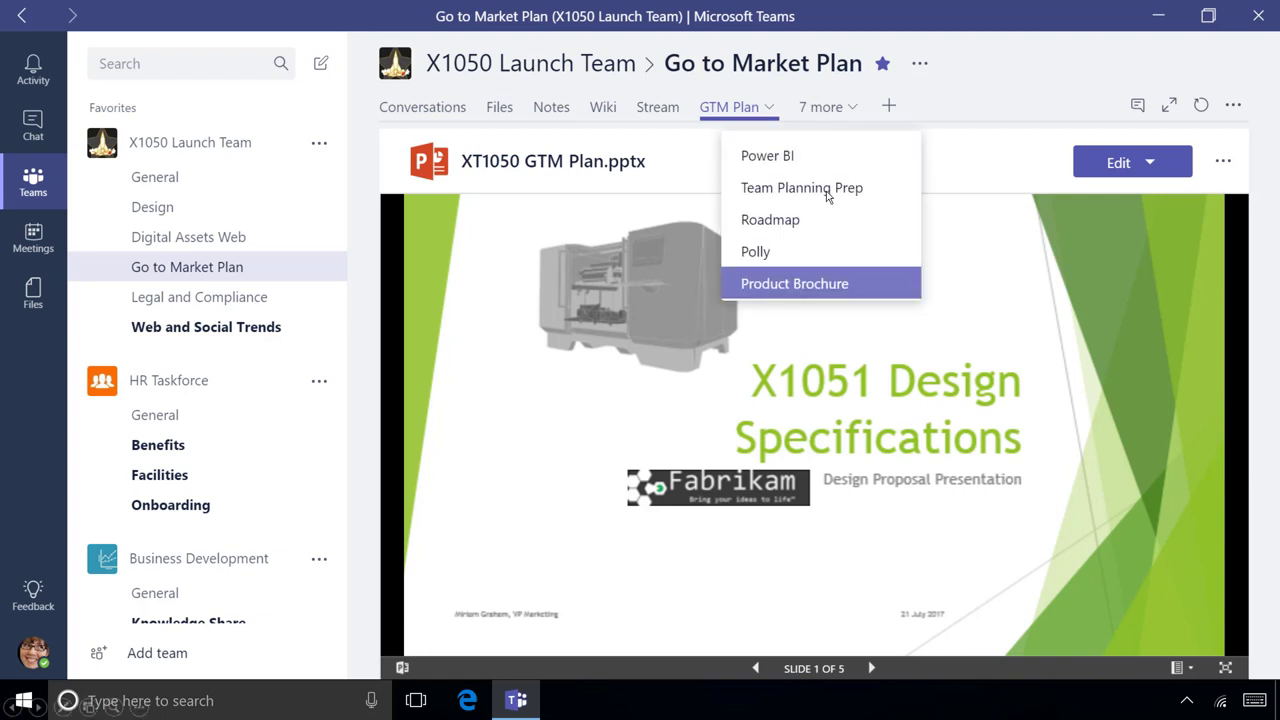
pyautogui.click(813, 286)
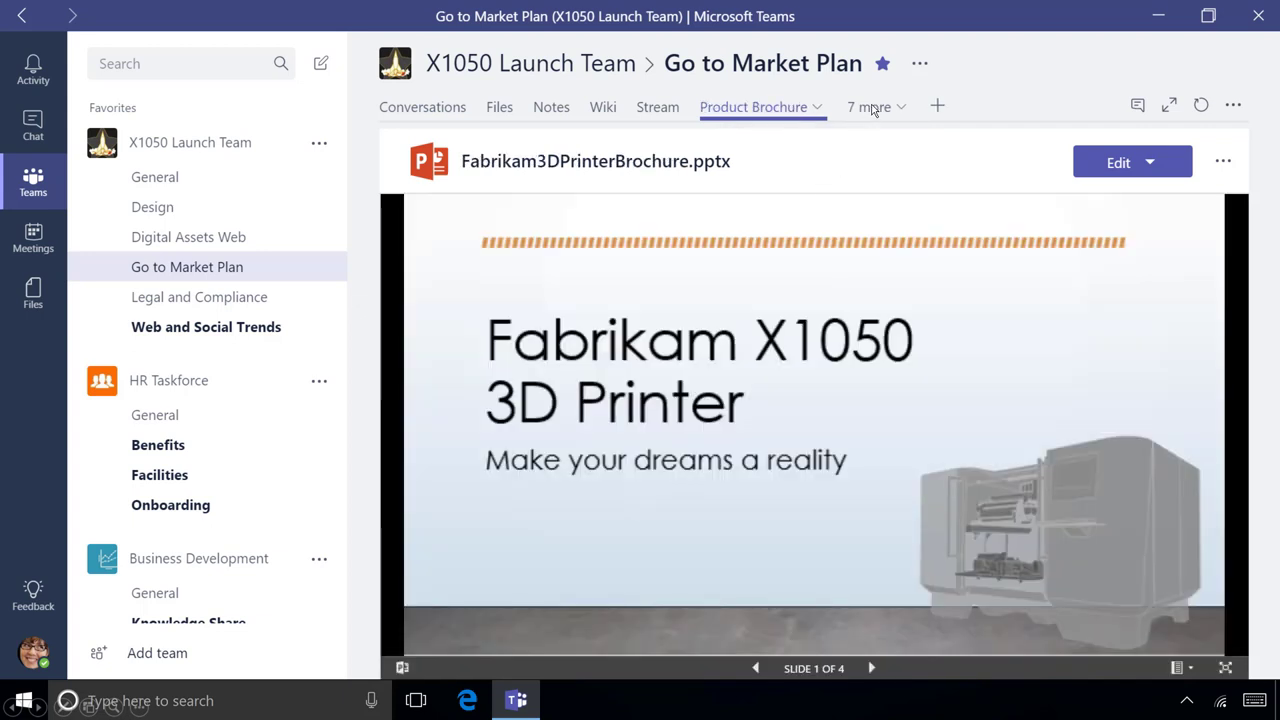
# Open the Power BI Opportunity Count Overview report, cross-filter by Lead and a pie region, then clear back to 487
pyautogui.click(872, 107)
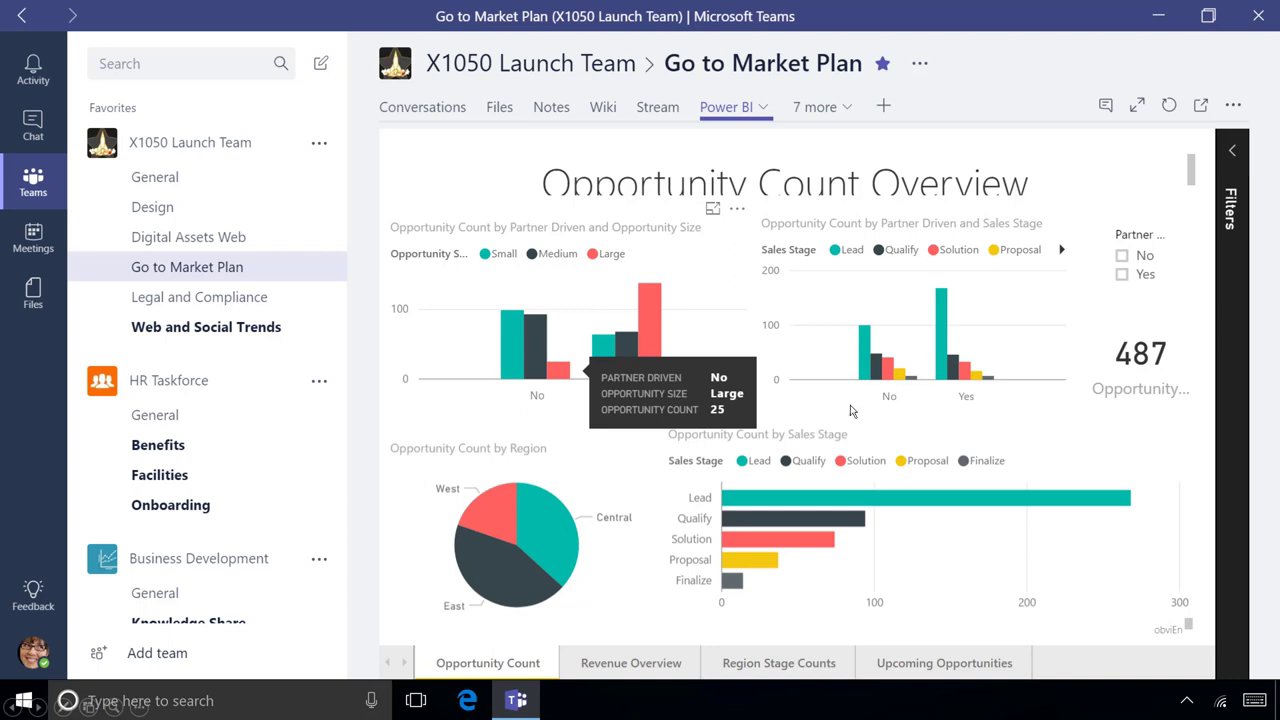
pyautogui.click(769, 494)
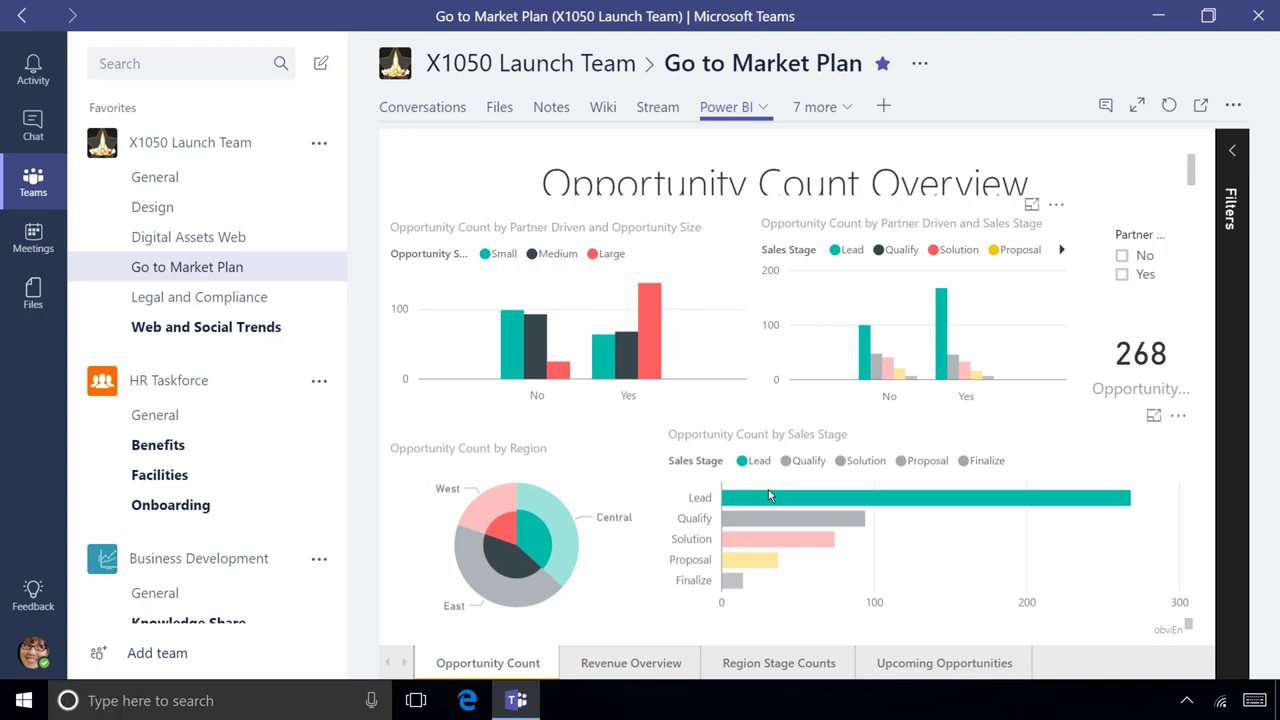
pyautogui.click(523, 548)
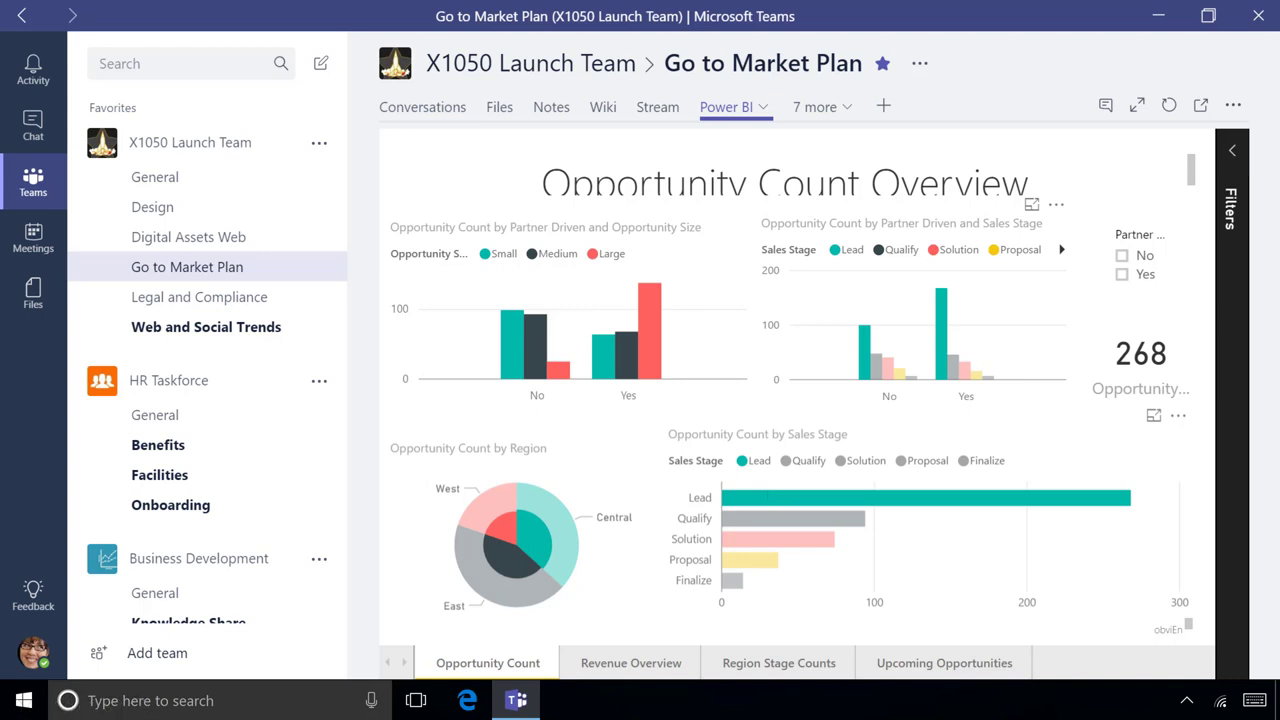
pyautogui.rightClick(523, 548)
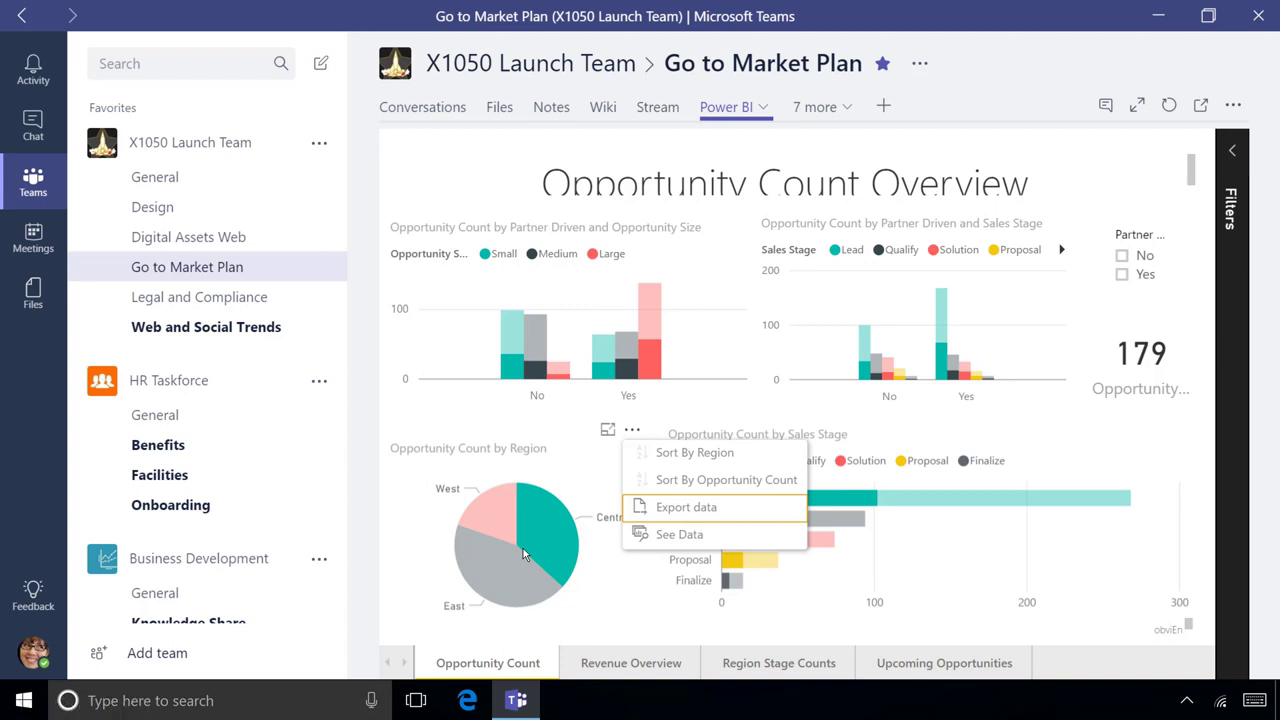
pyautogui.click(535, 467)
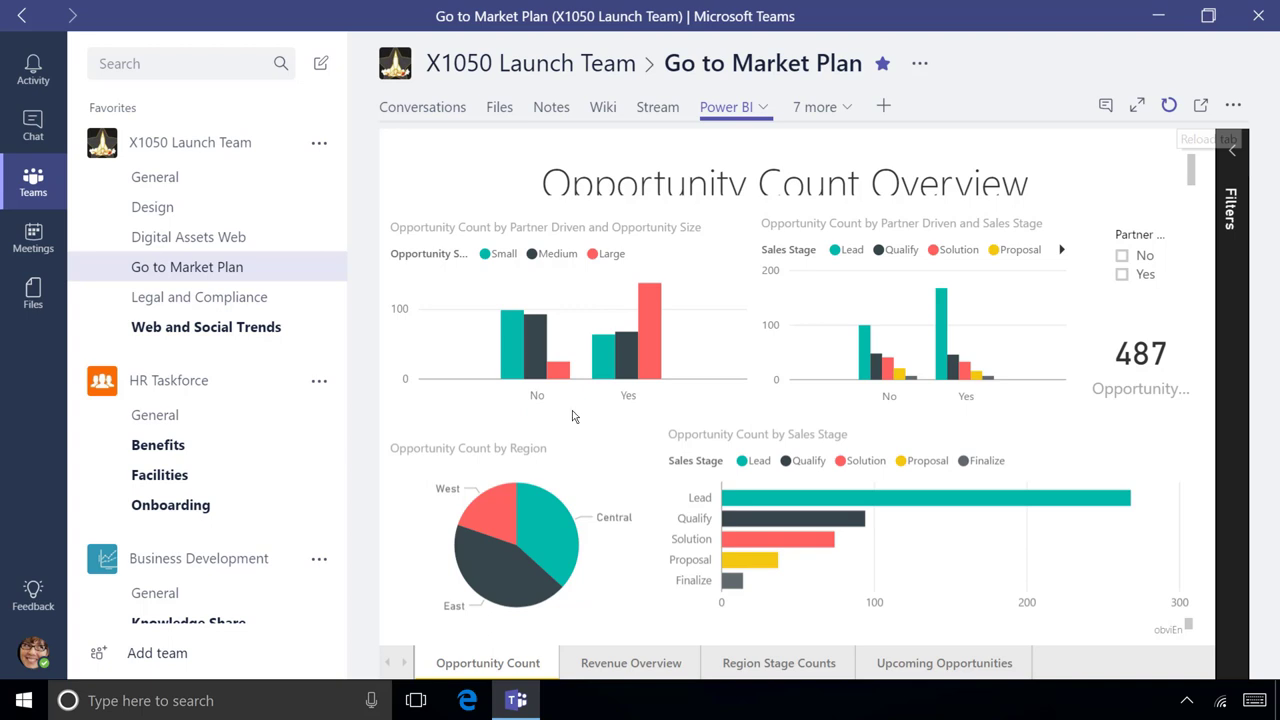
# In Team Planning Prep, add an 'Analyze Power BI Data' To do task due 08/04, assigned to a team member
pyautogui.click(844, 112)
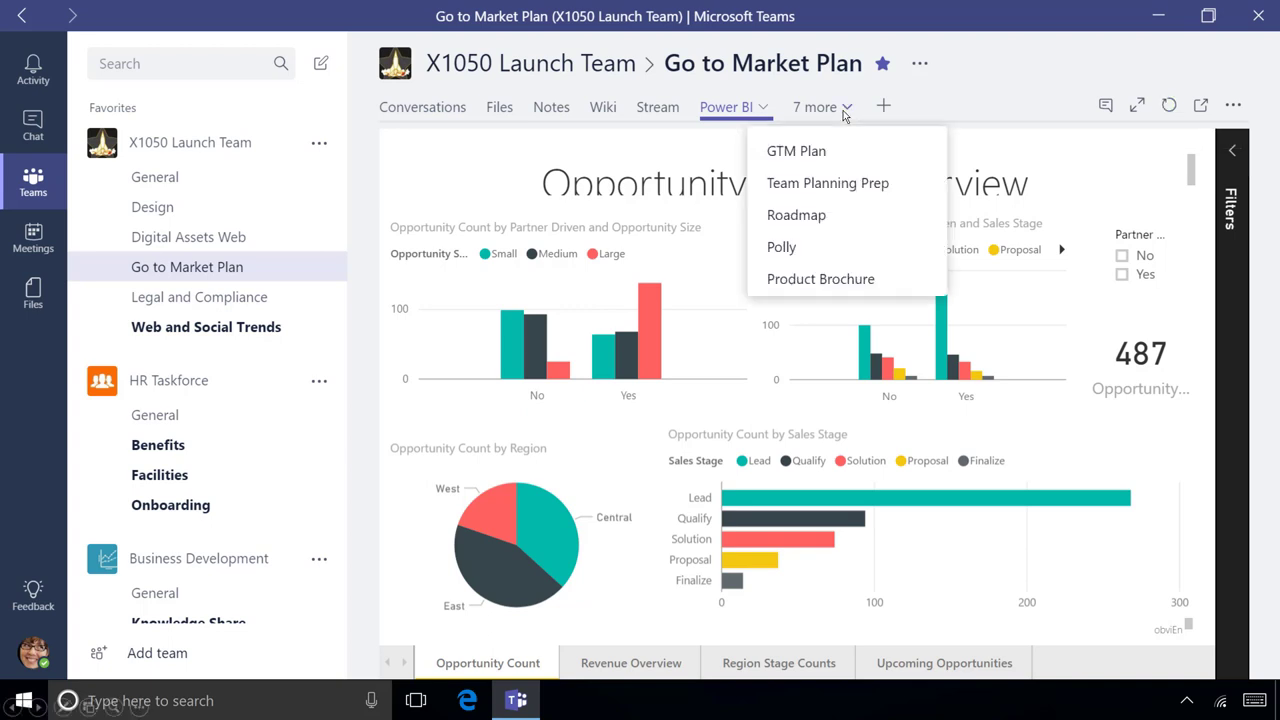
pyautogui.click(842, 186)
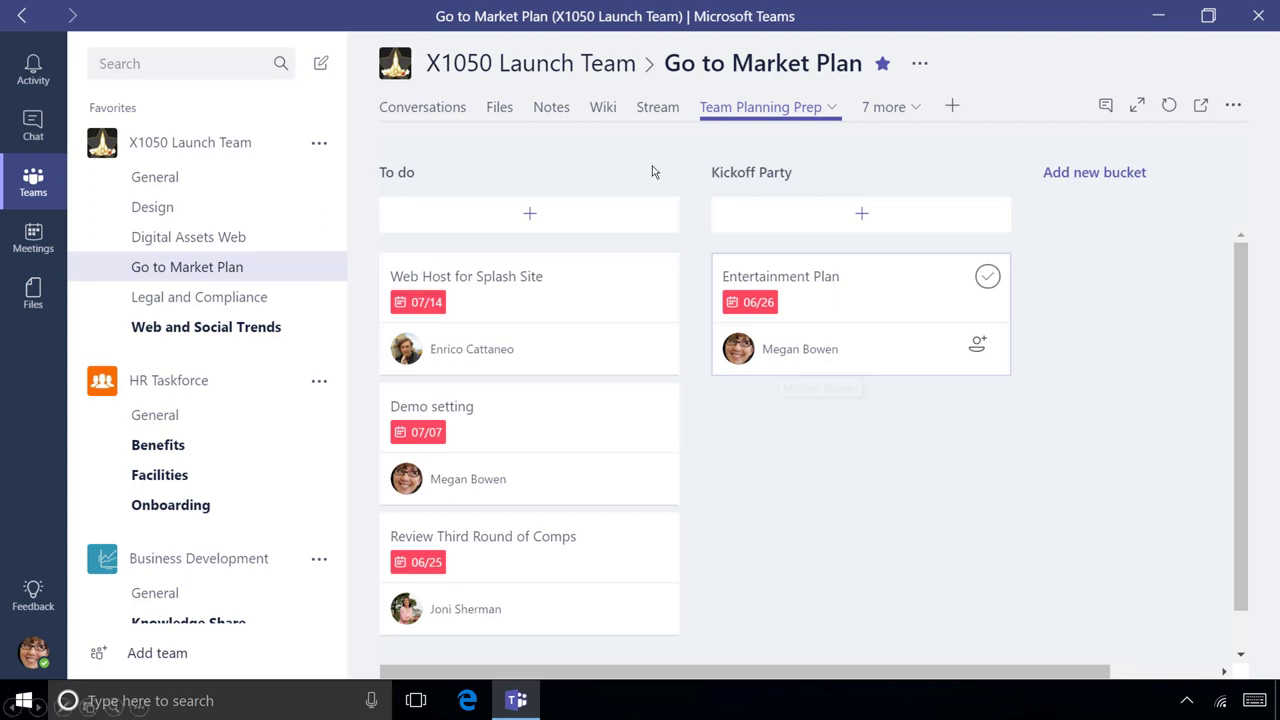
pyautogui.click(534, 216)
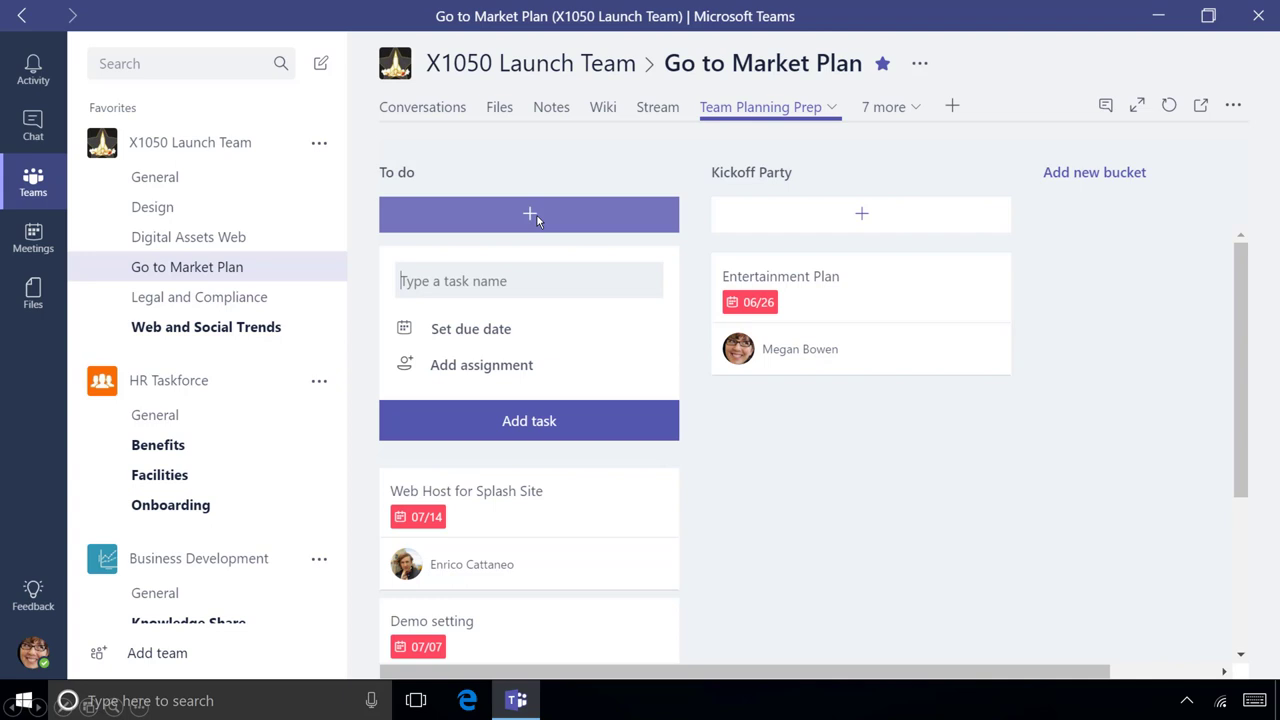
pyautogui.write('Analyze Power BI Data')
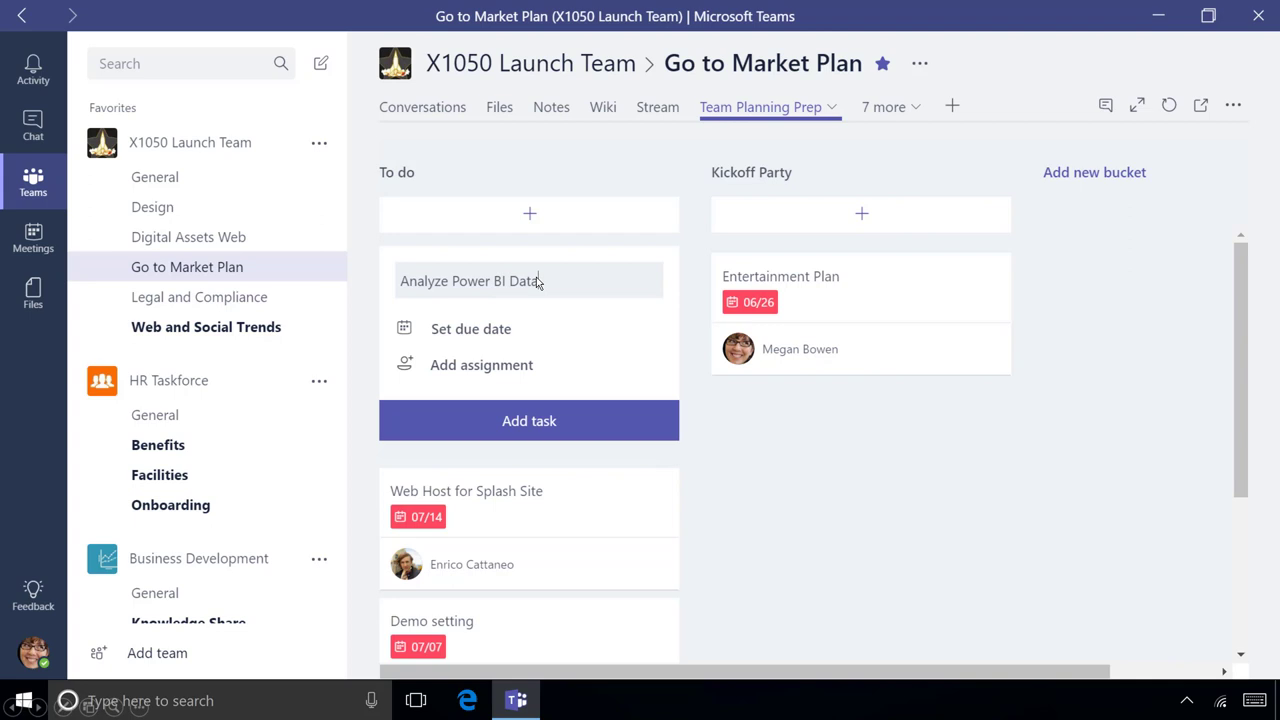
pyautogui.click(516, 336)
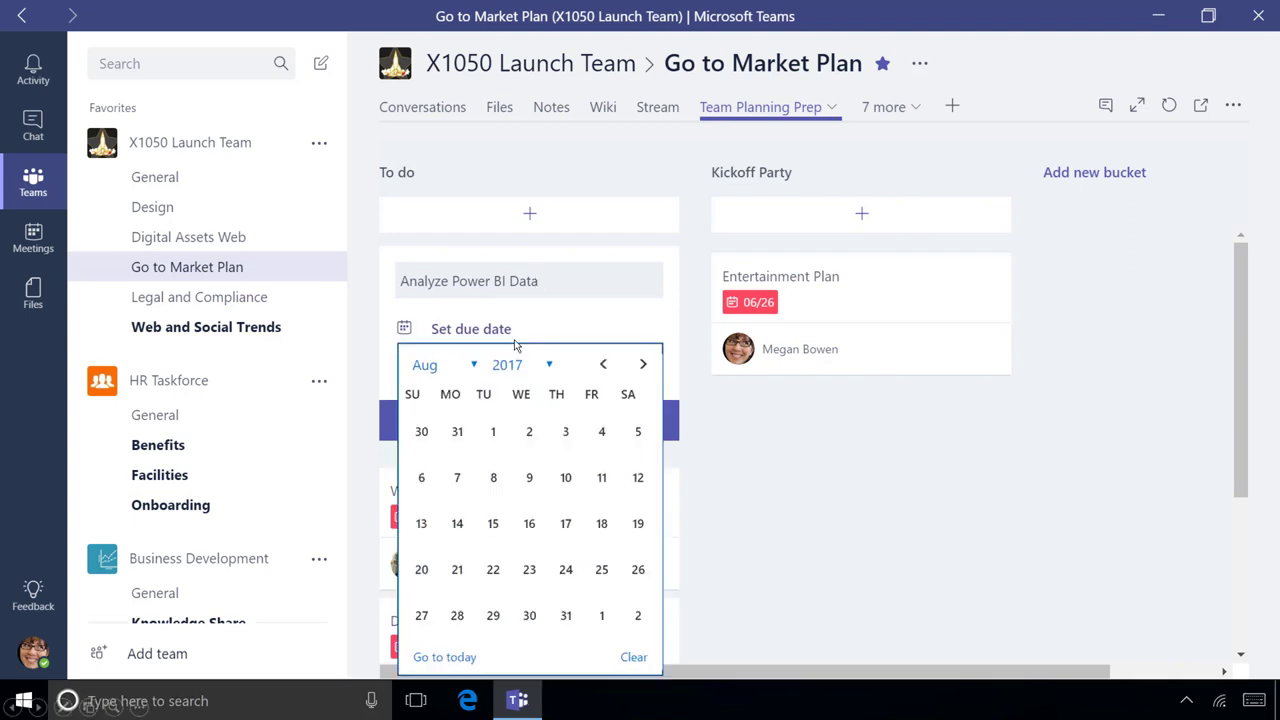
pyautogui.click(600, 434)
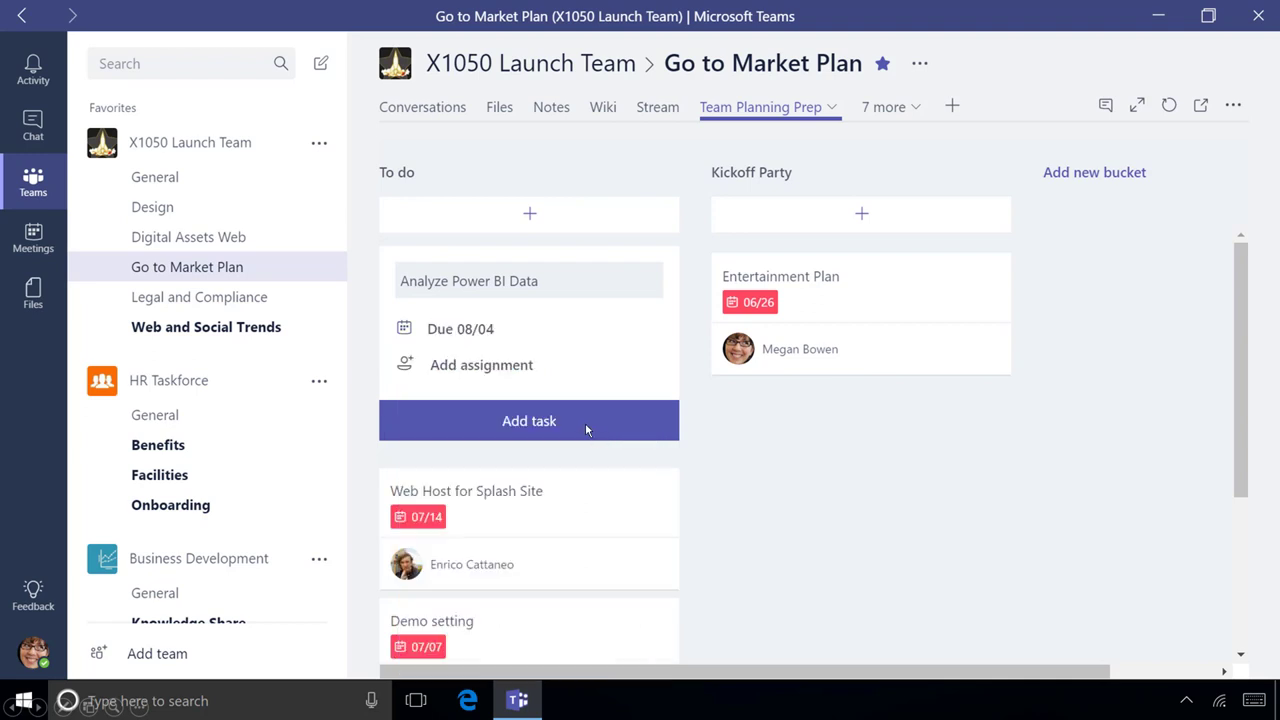
pyautogui.click(535, 368)
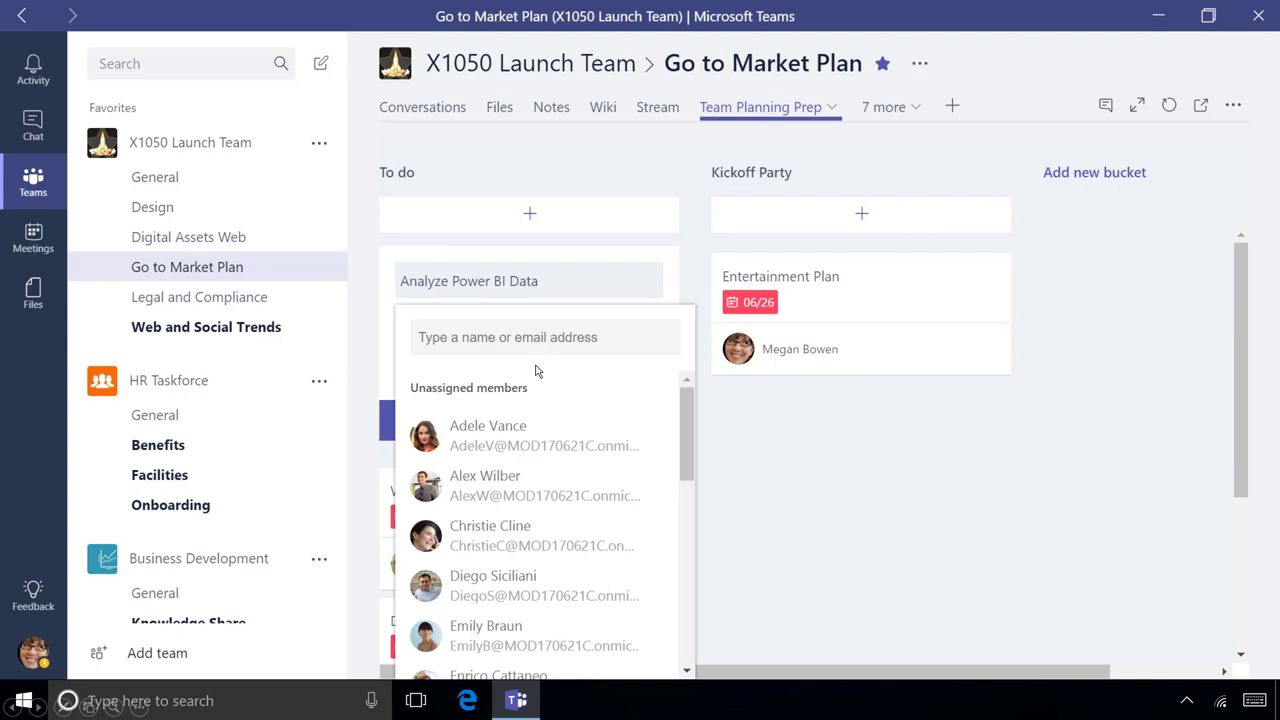
pyautogui.click(689, 585)
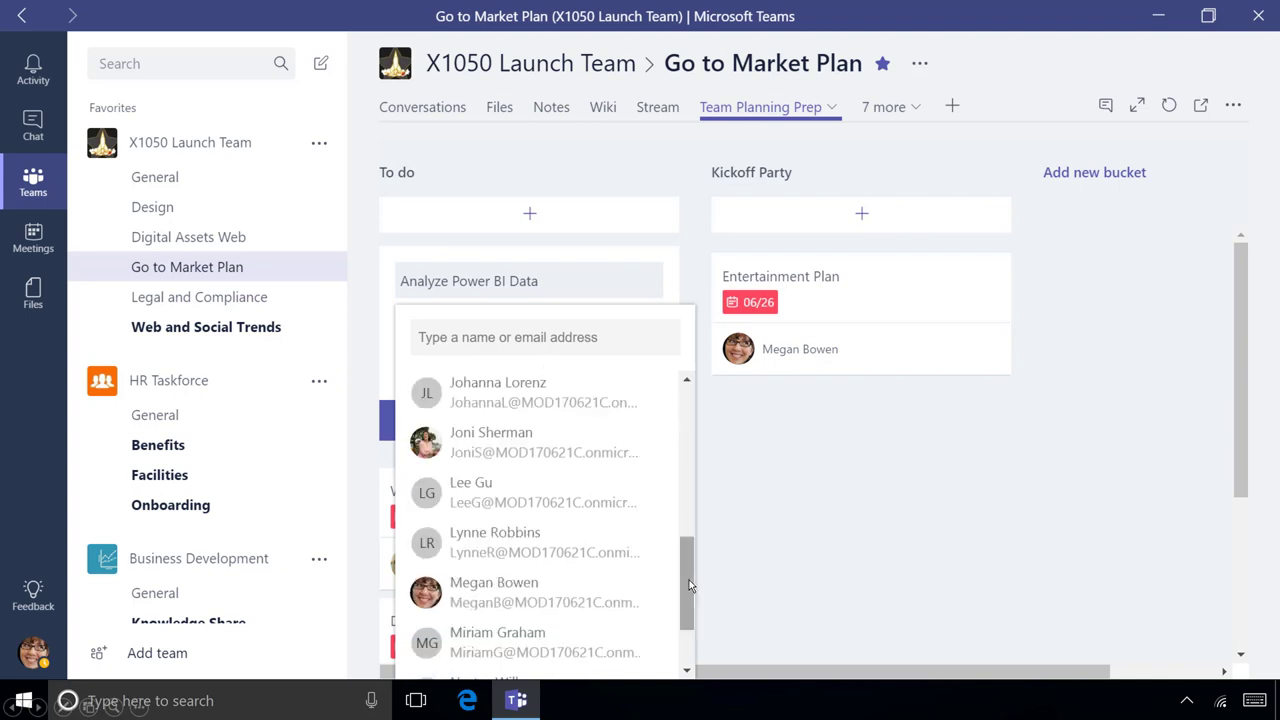
pyautogui.click(585, 600)
pyautogui.click(572, 420)
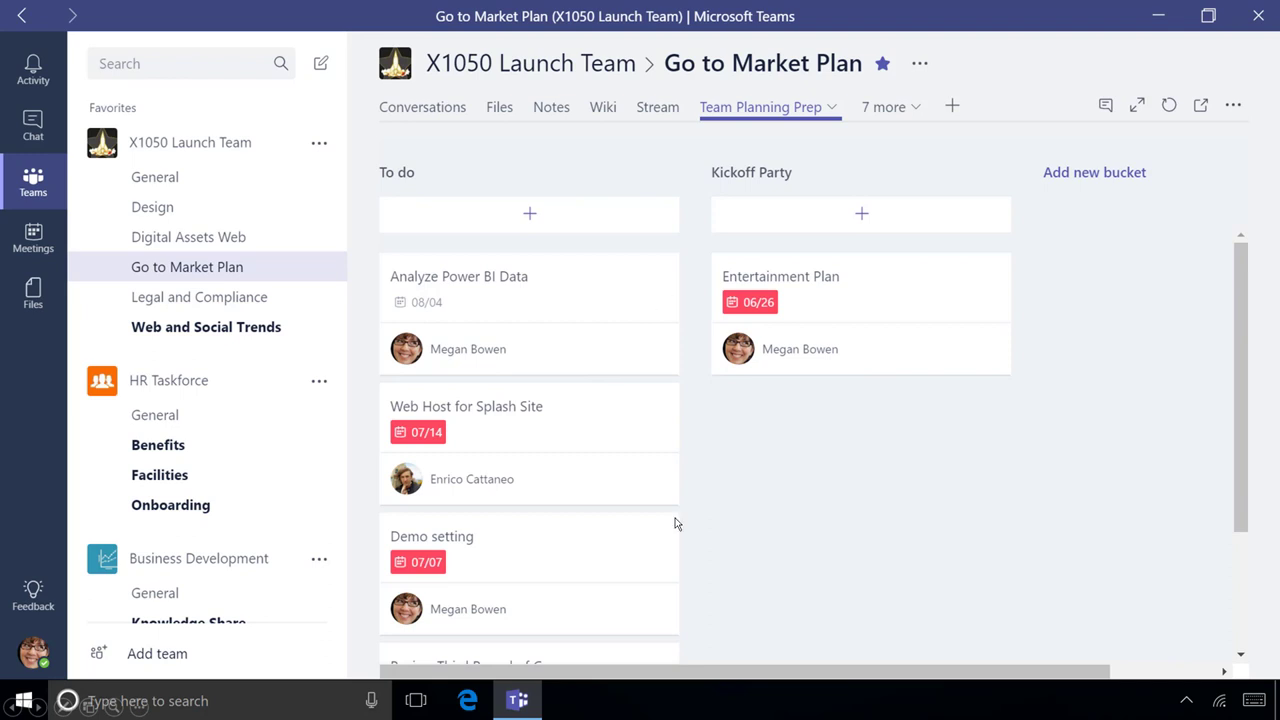
# Open Chat, view the latest one-on-one conversation, then return to the four-person group chat
pyautogui.click(33, 128)
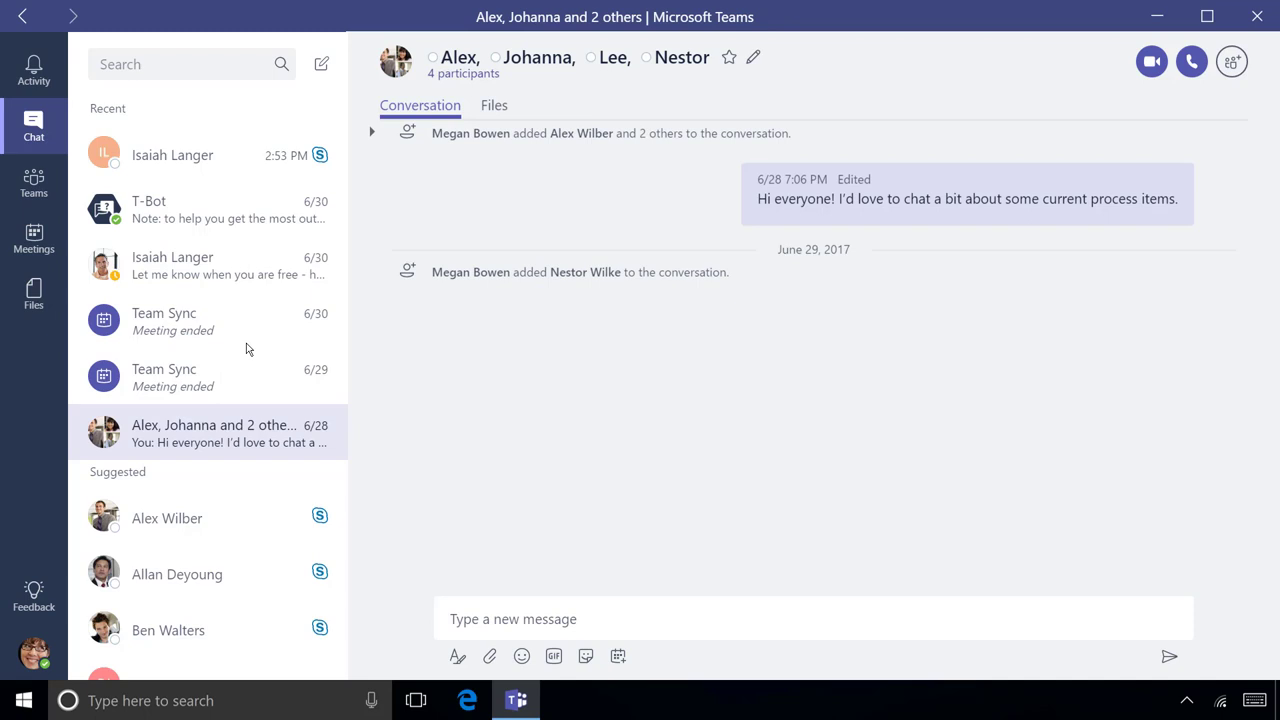
pyautogui.click(195, 157)
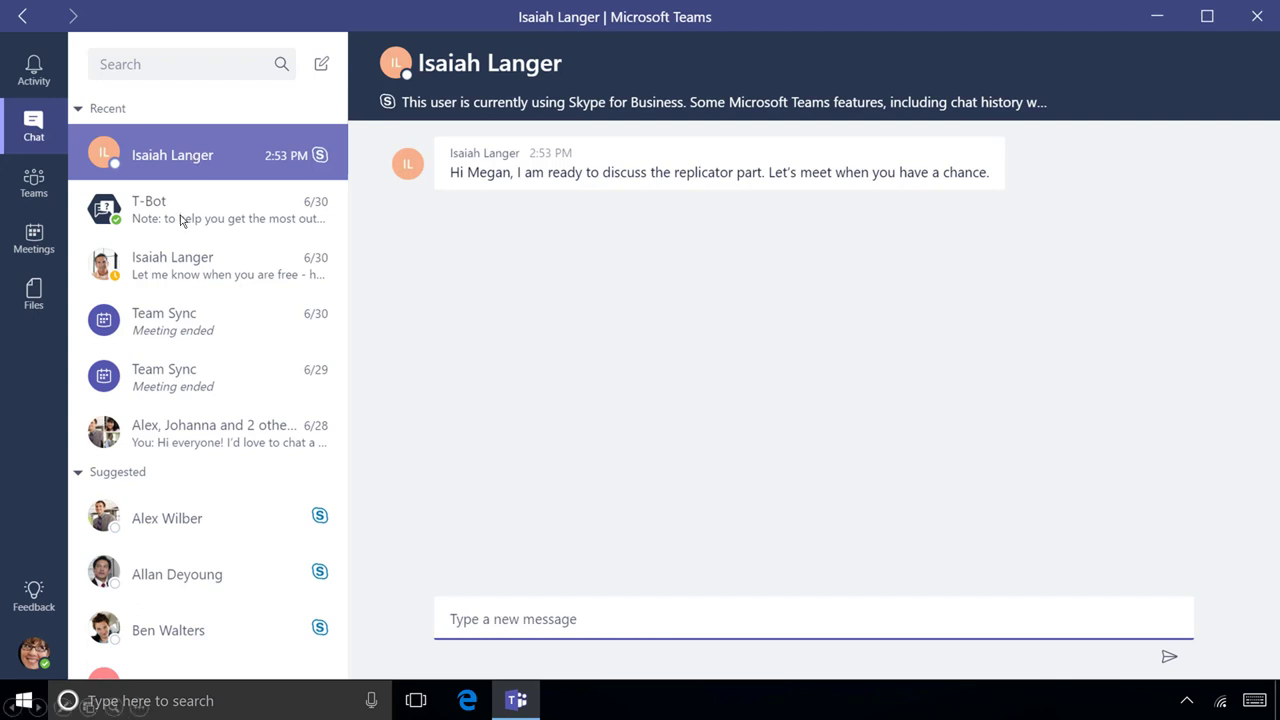
pyautogui.click(187, 435)
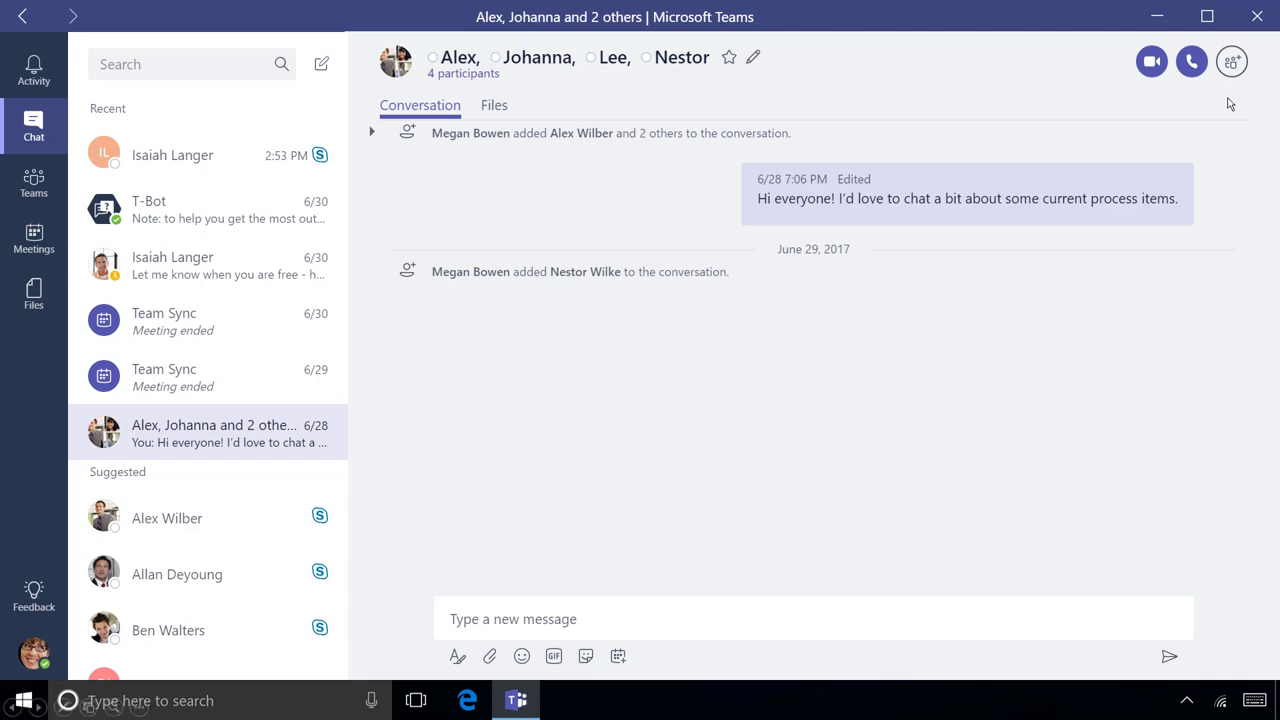
# Add the colleague suggested for 'N' as a new participant in the group chat
pyautogui.click(1232, 63)
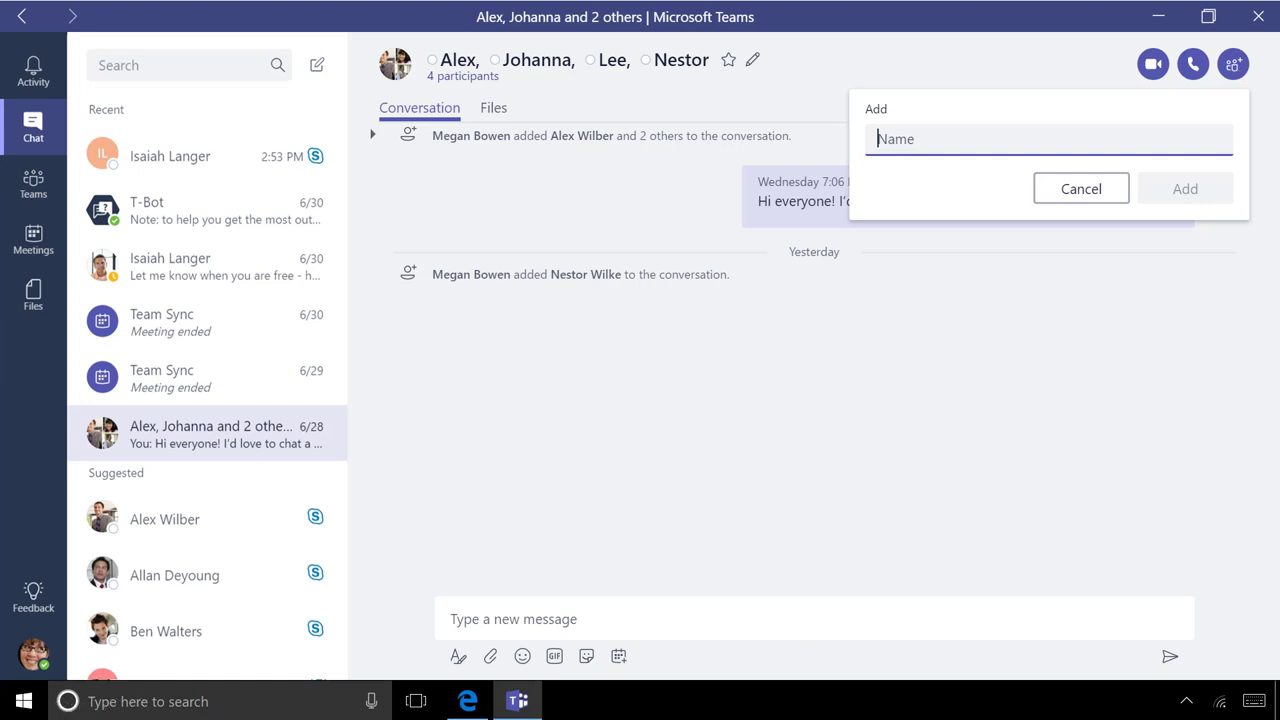
pyautogui.write('N')
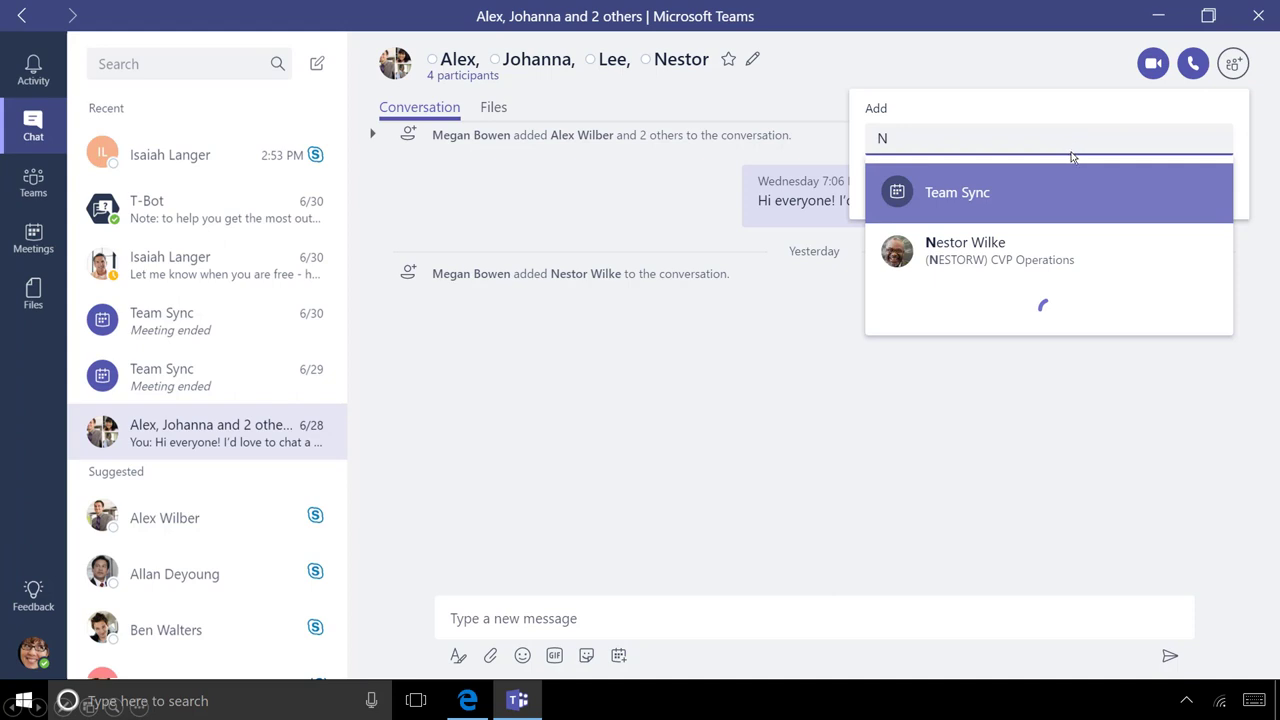
pyautogui.click(1029, 262)
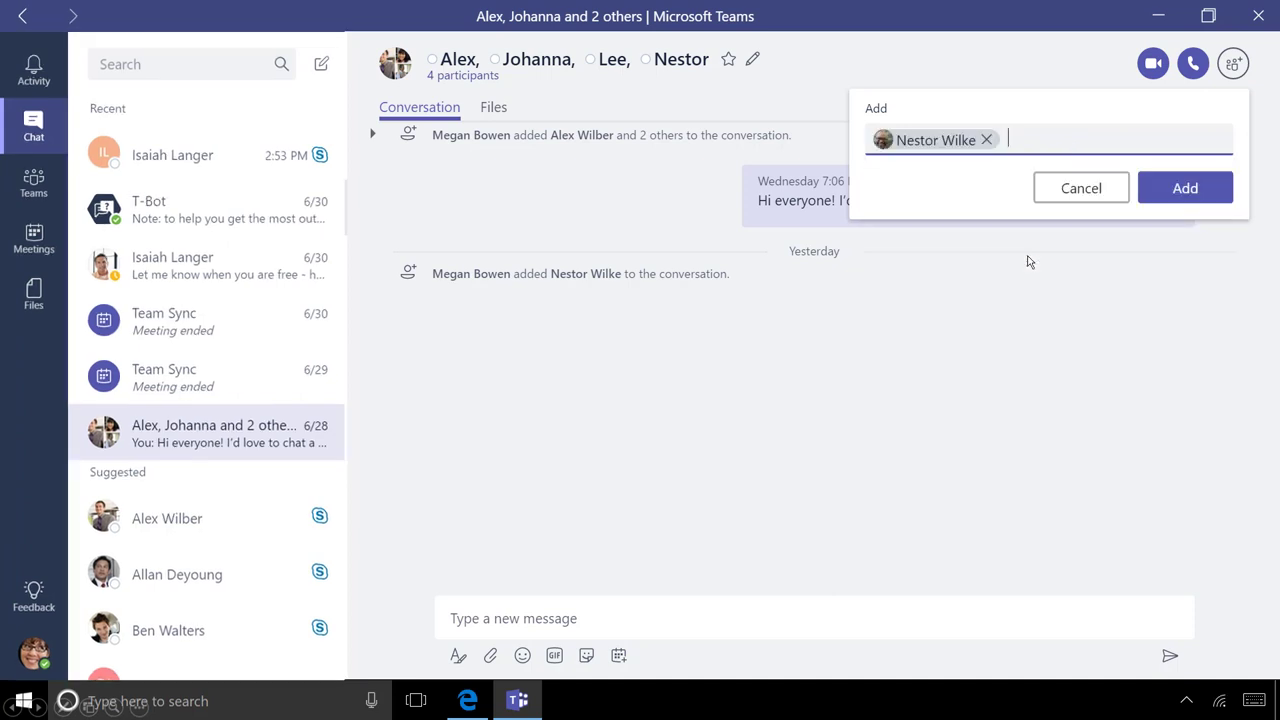
pyautogui.click(1218, 195)
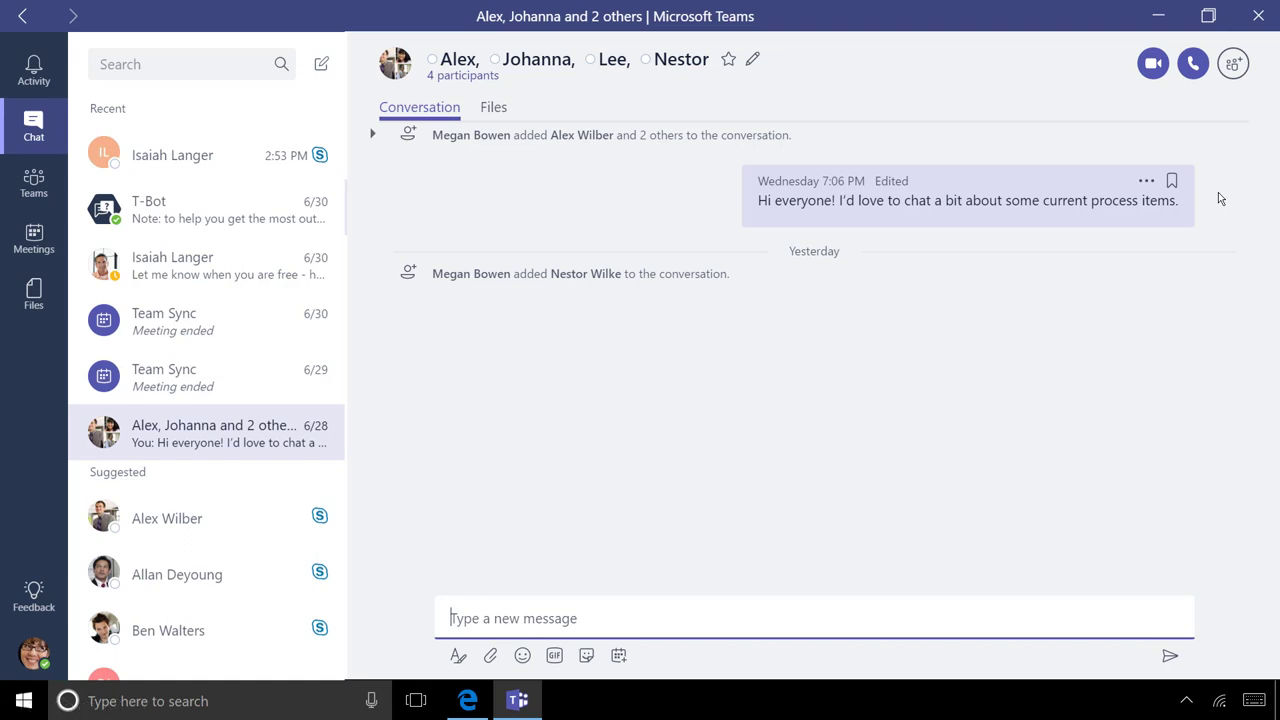
# Set the group chat's Group name to 'Process chat' and save it
pyautogui.click(755, 61)
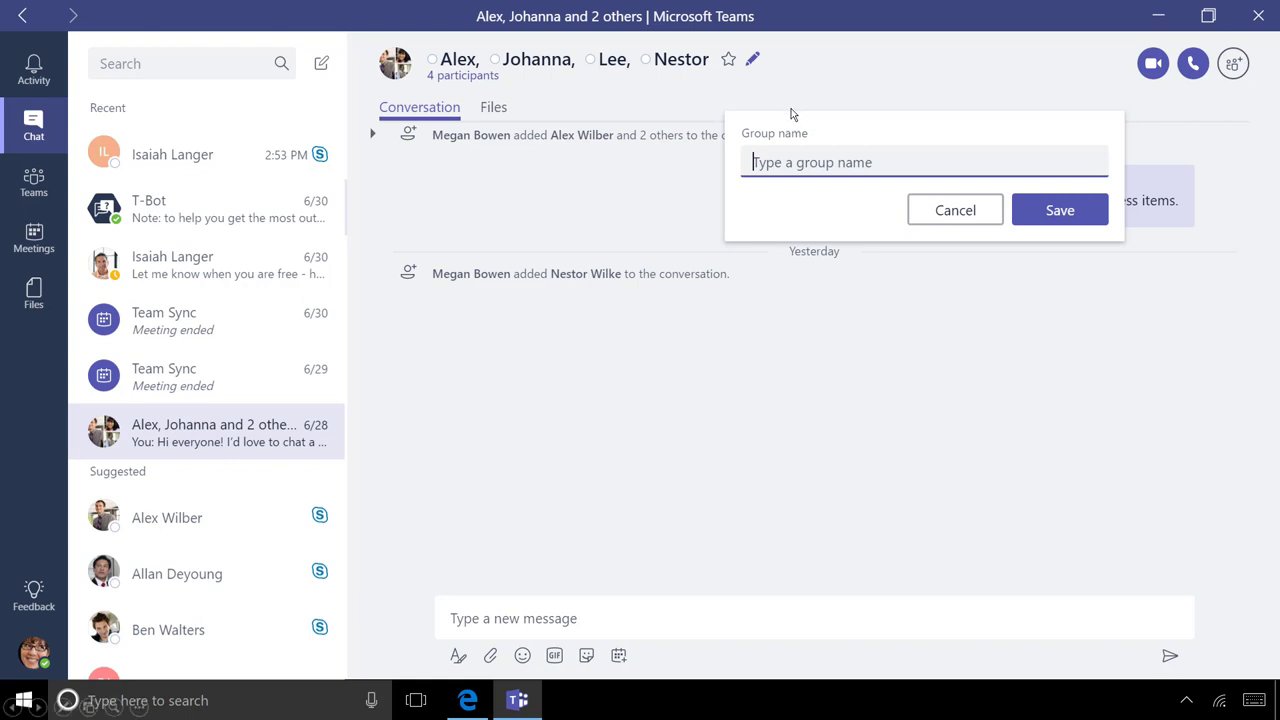
pyautogui.write('Process chat')
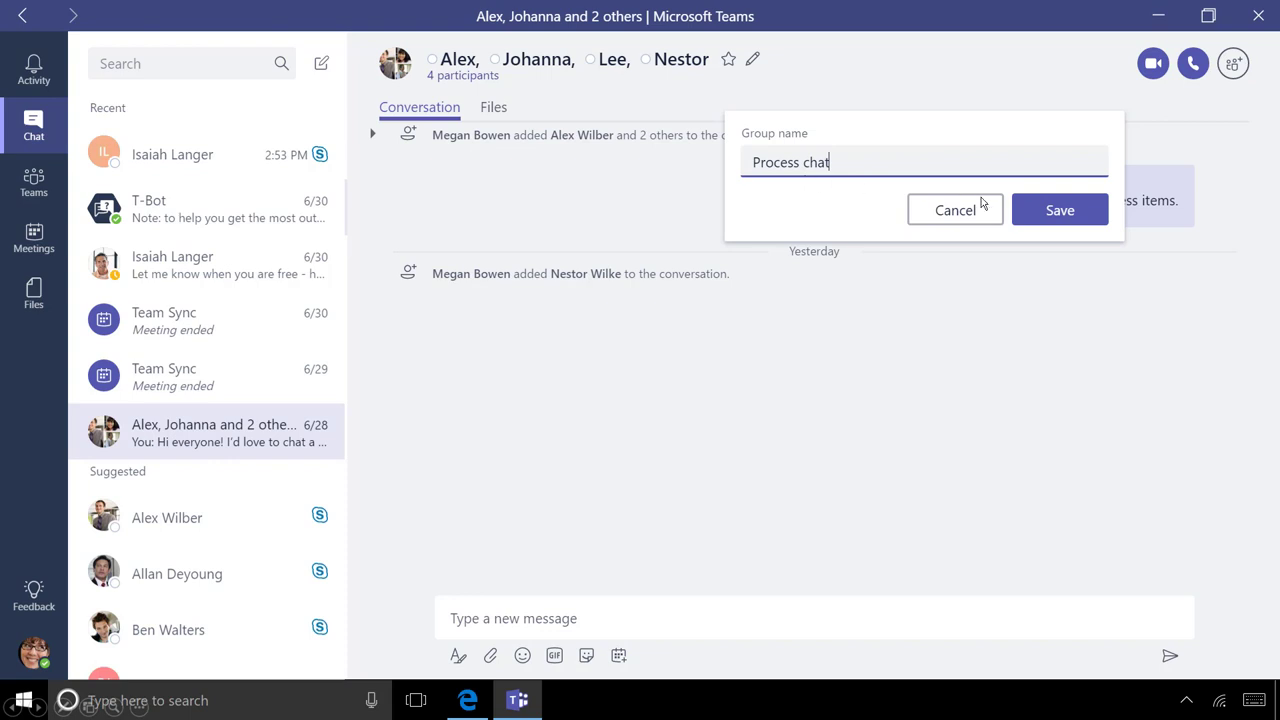
pyautogui.click(1058, 213)
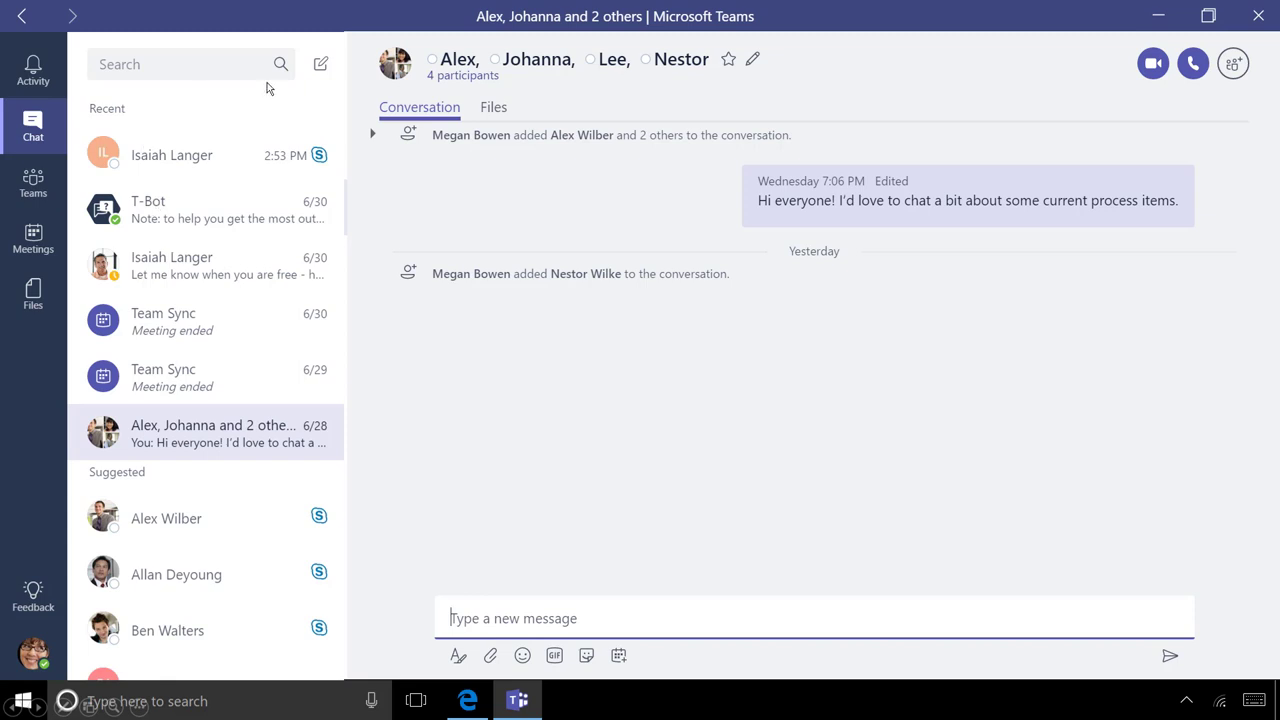
# Start a new chat with the first 'D' suggestion and send 'I am pulling you into a conversation regarding parts…'
pyautogui.click(321, 66)
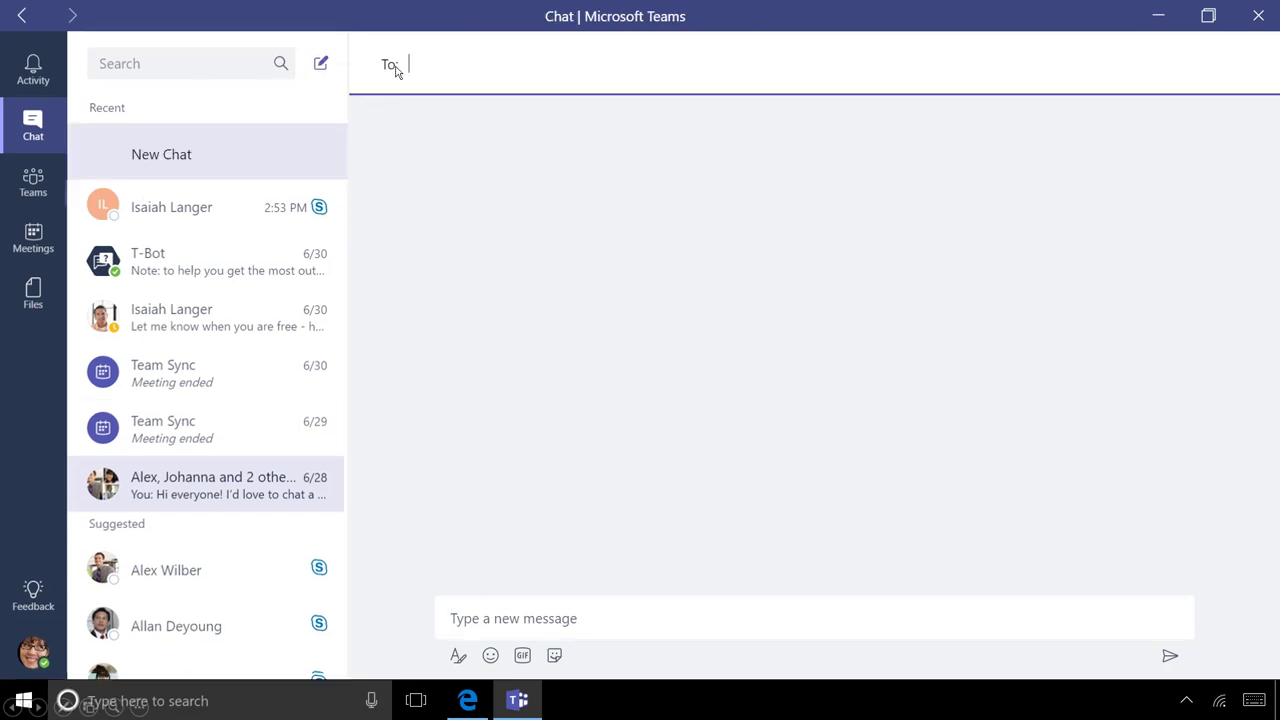
pyautogui.write('D')
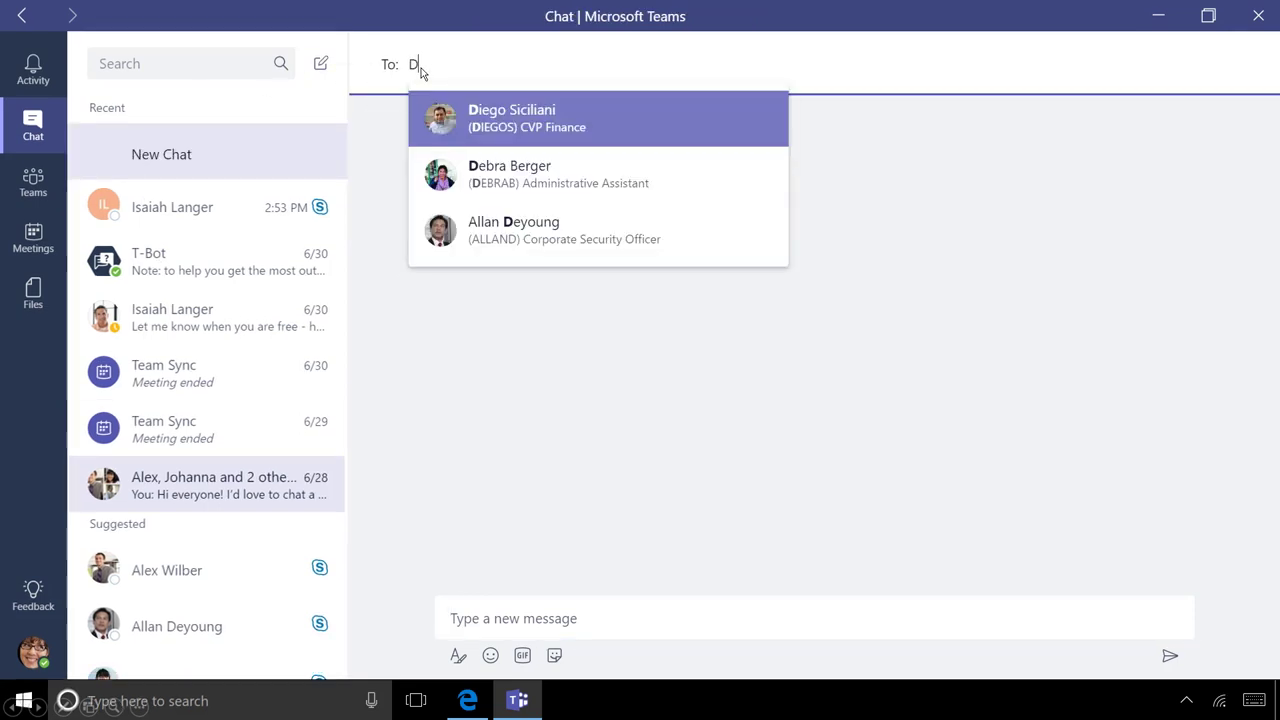
pyautogui.click(490, 100)
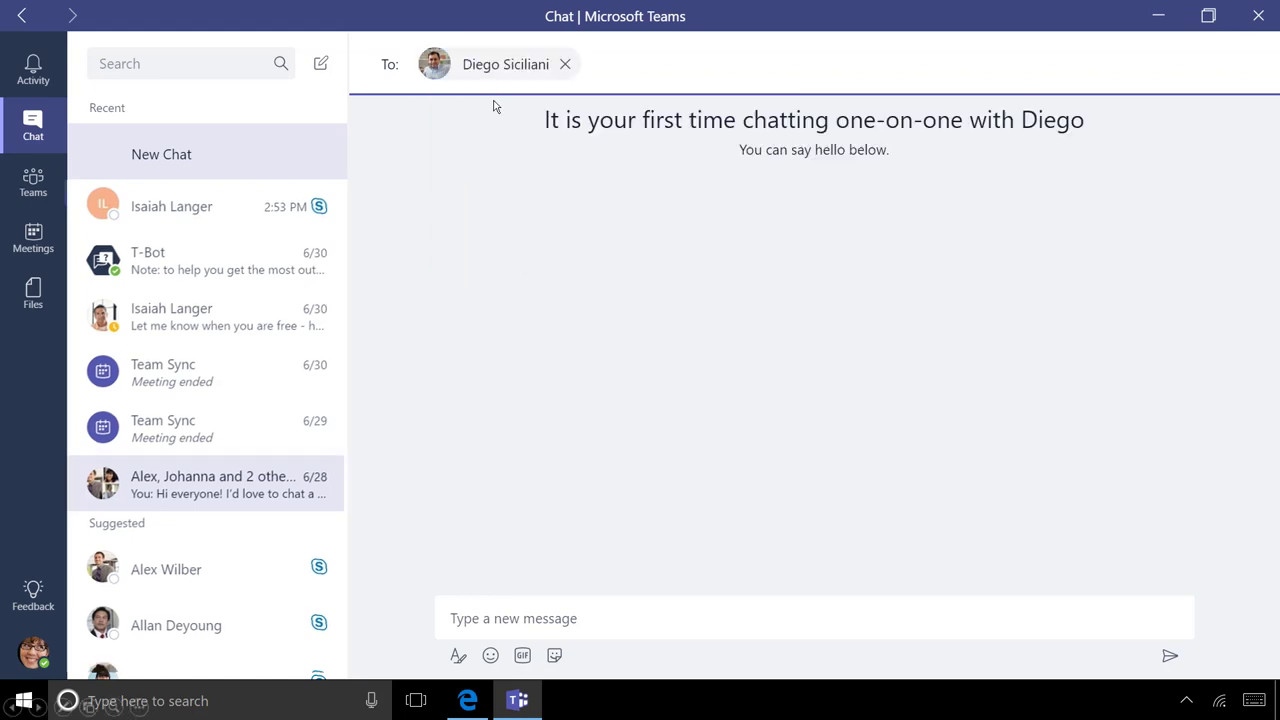
pyautogui.click(563, 628)
pyautogui.write('I am pulling you into a con')
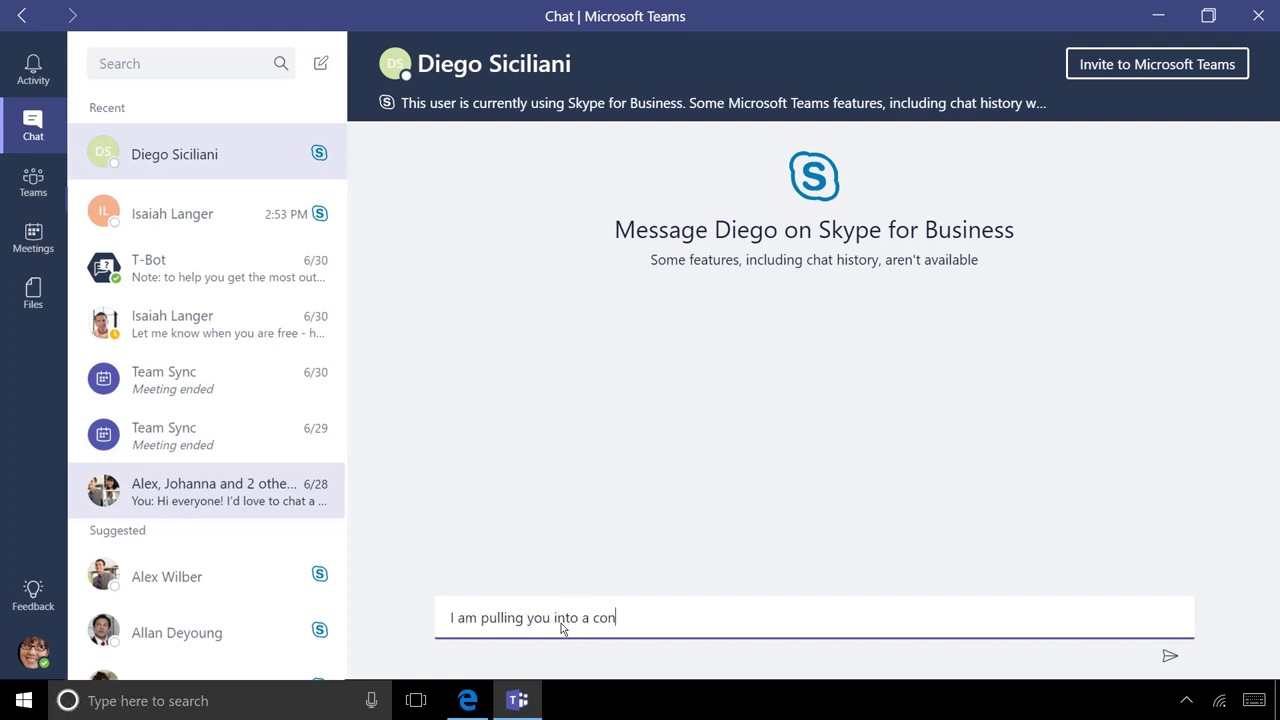
pyautogui.write('versation regarding pa')
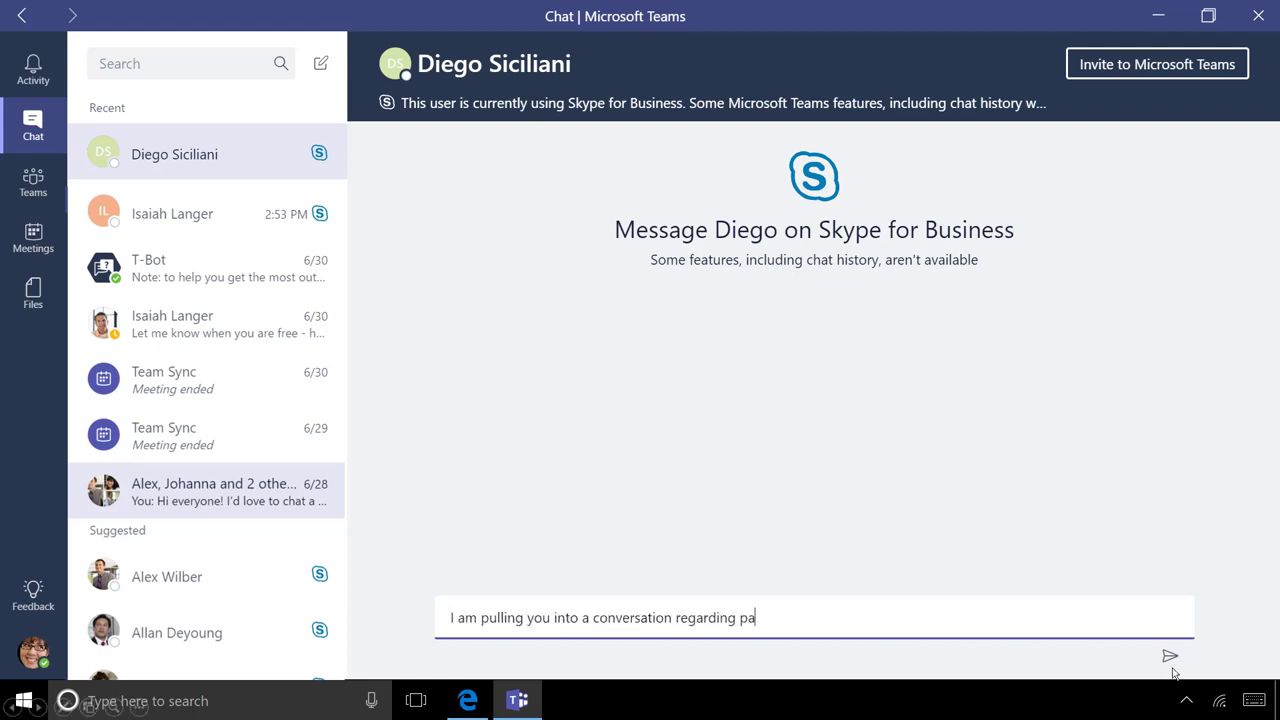
pyautogui.write('rts, please make sure we get things secured.')
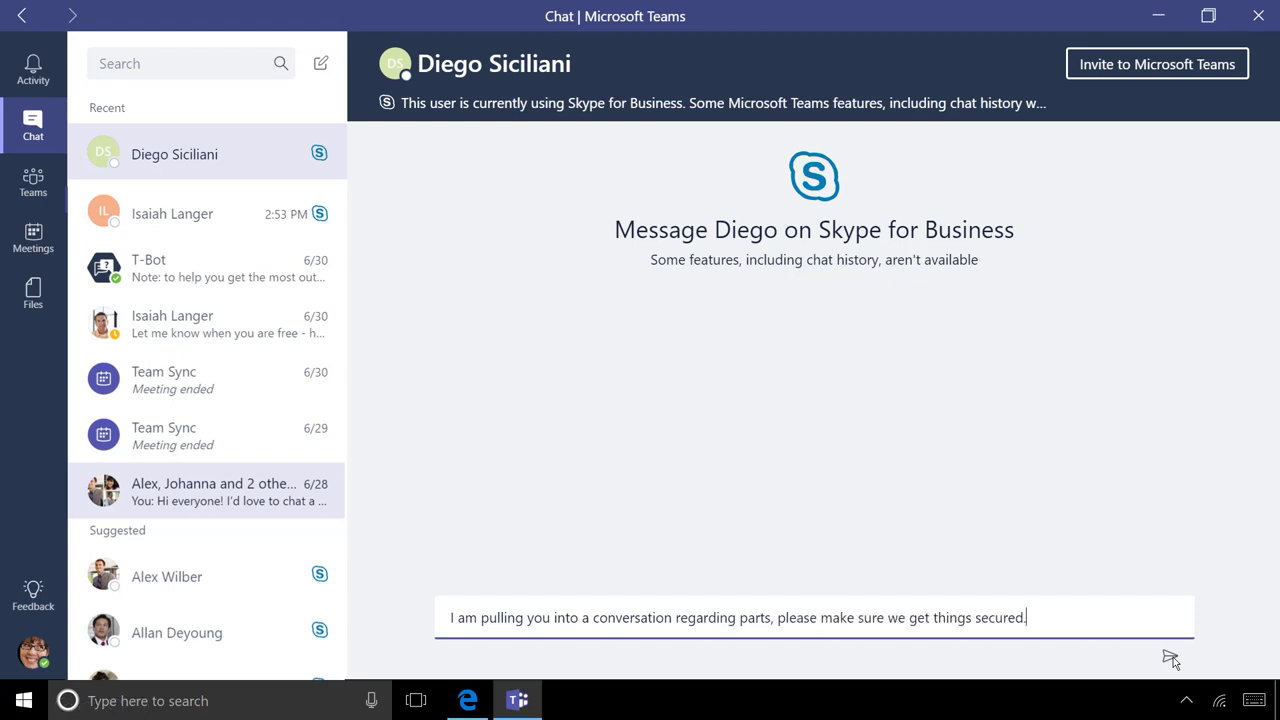
pyautogui.click(1170, 657)
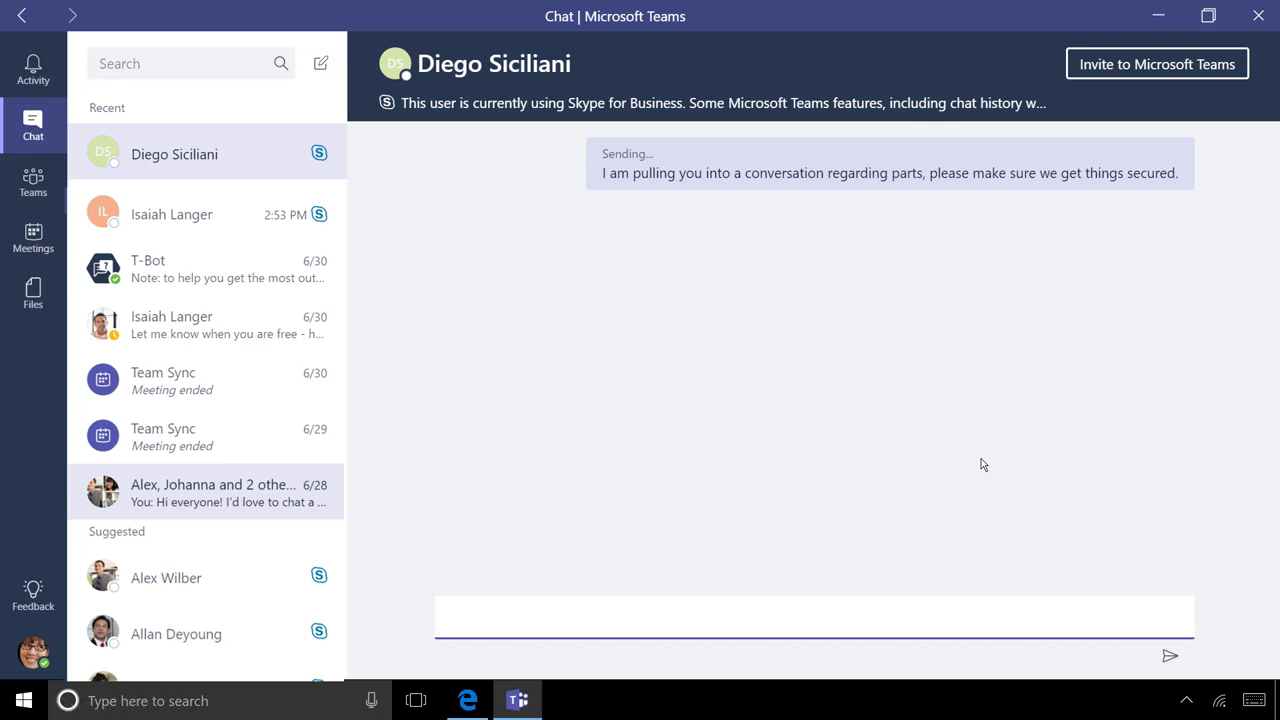
# Start scheduling a new meeting from Meetings, titled 'Team Sync'
pyautogui.click(37, 248)
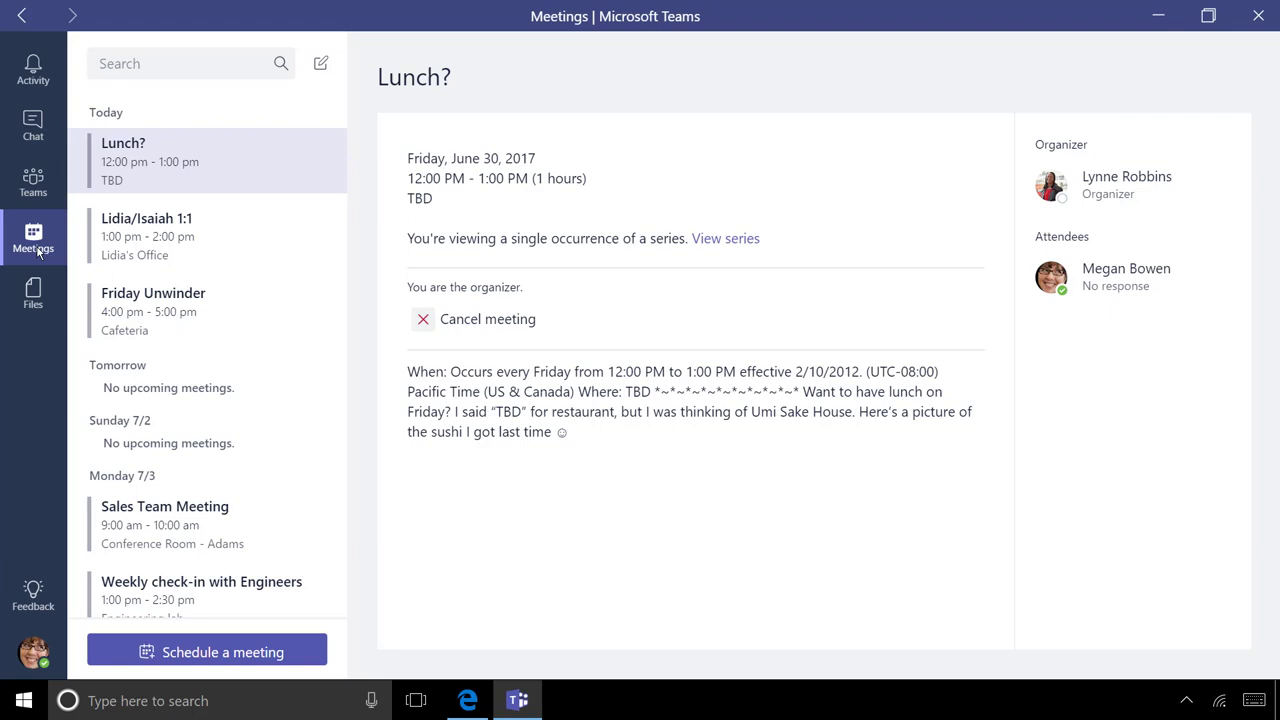
pyautogui.click(222, 652)
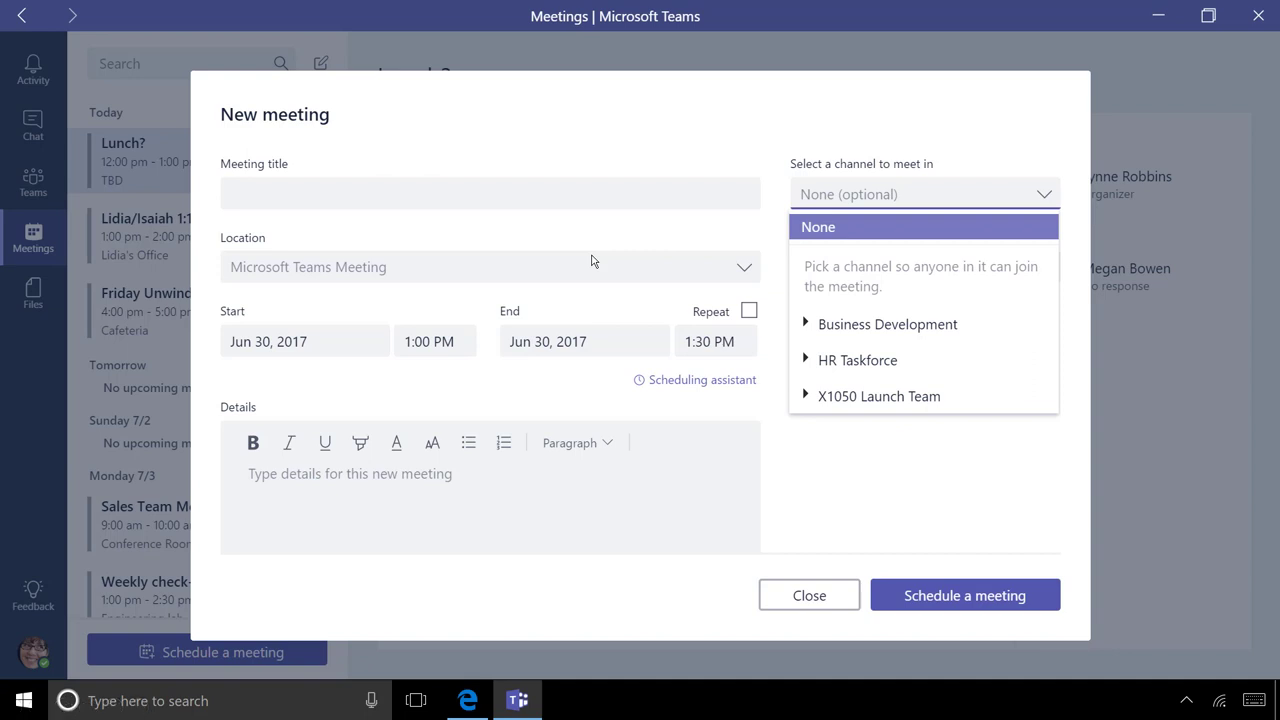
pyautogui.press('Escape')
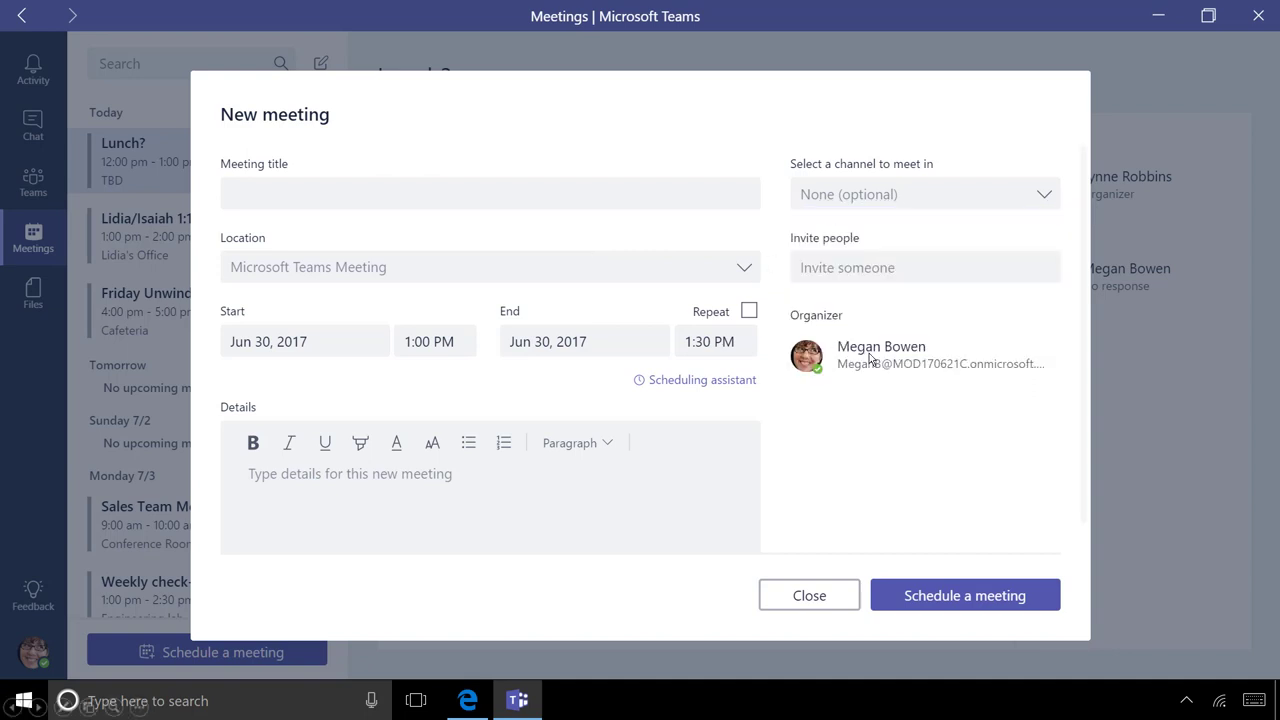
pyautogui.click(377, 190)
pyautogui.write('Team Sync')
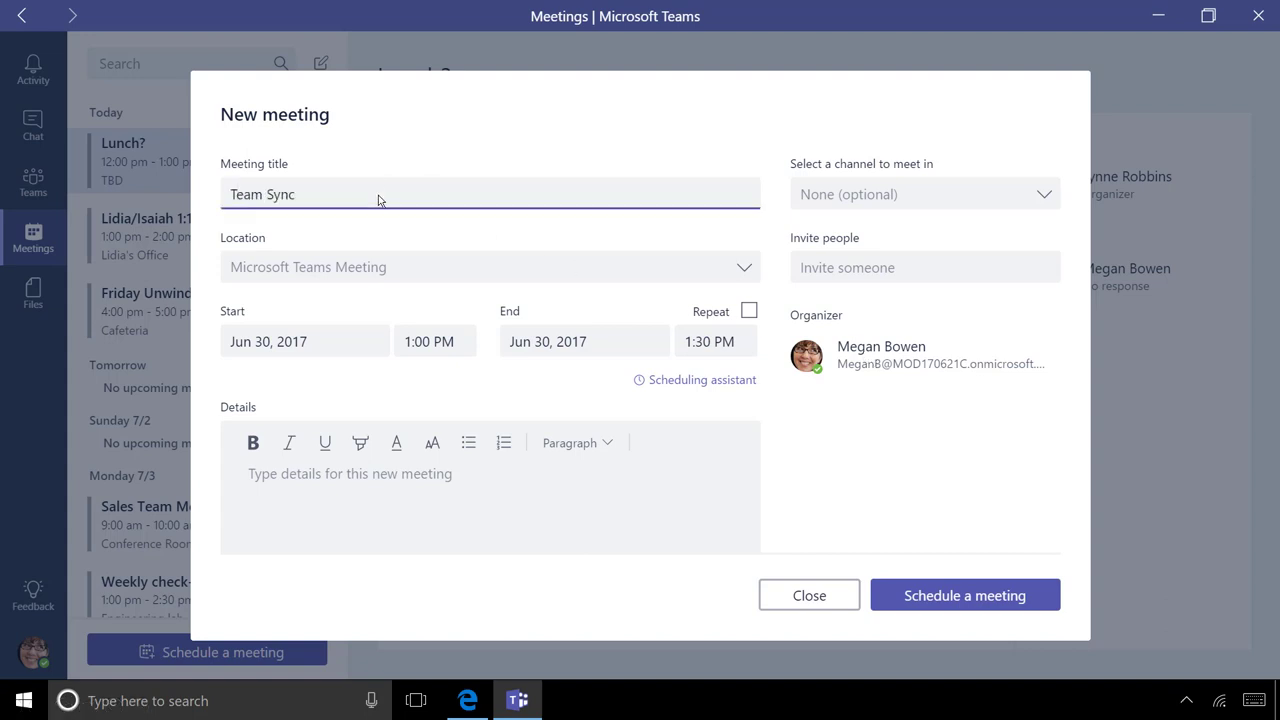
# Invite the suggested people for 'J' and 'I' as attendees and schedule the meeting
pyautogui.click(925, 267)
pyautogui.write('J')
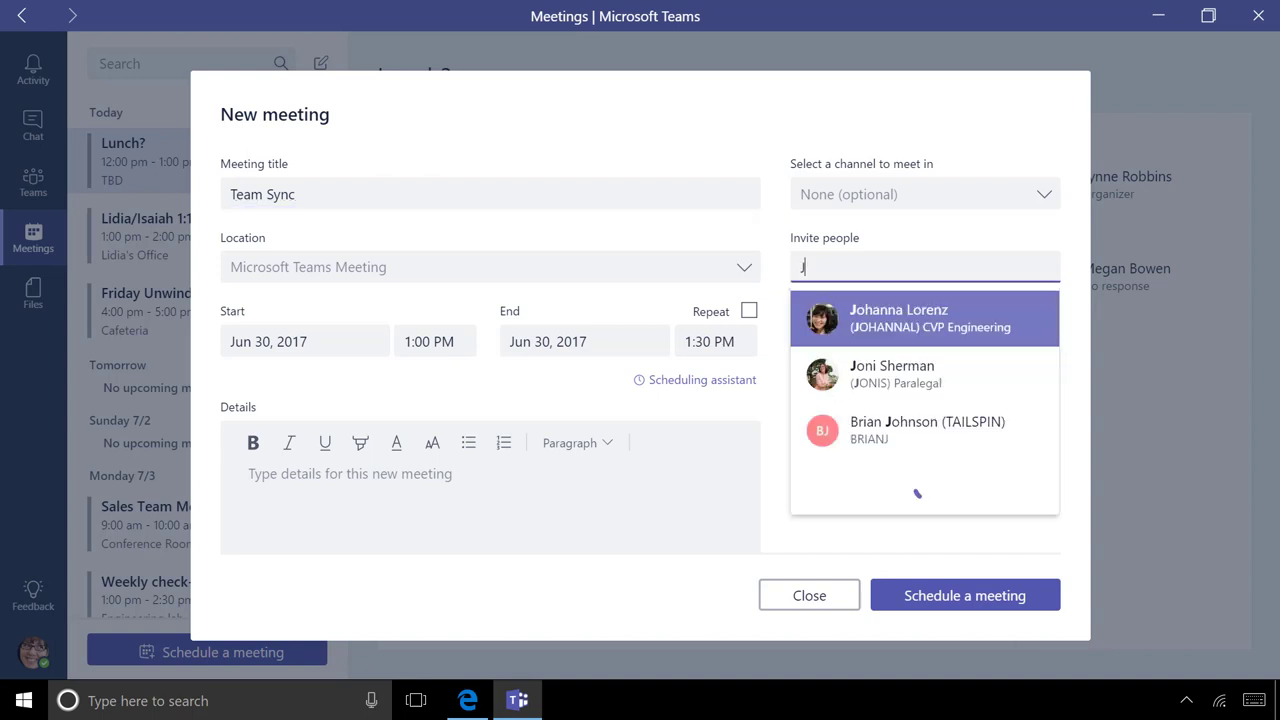
pyautogui.click(927, 318)
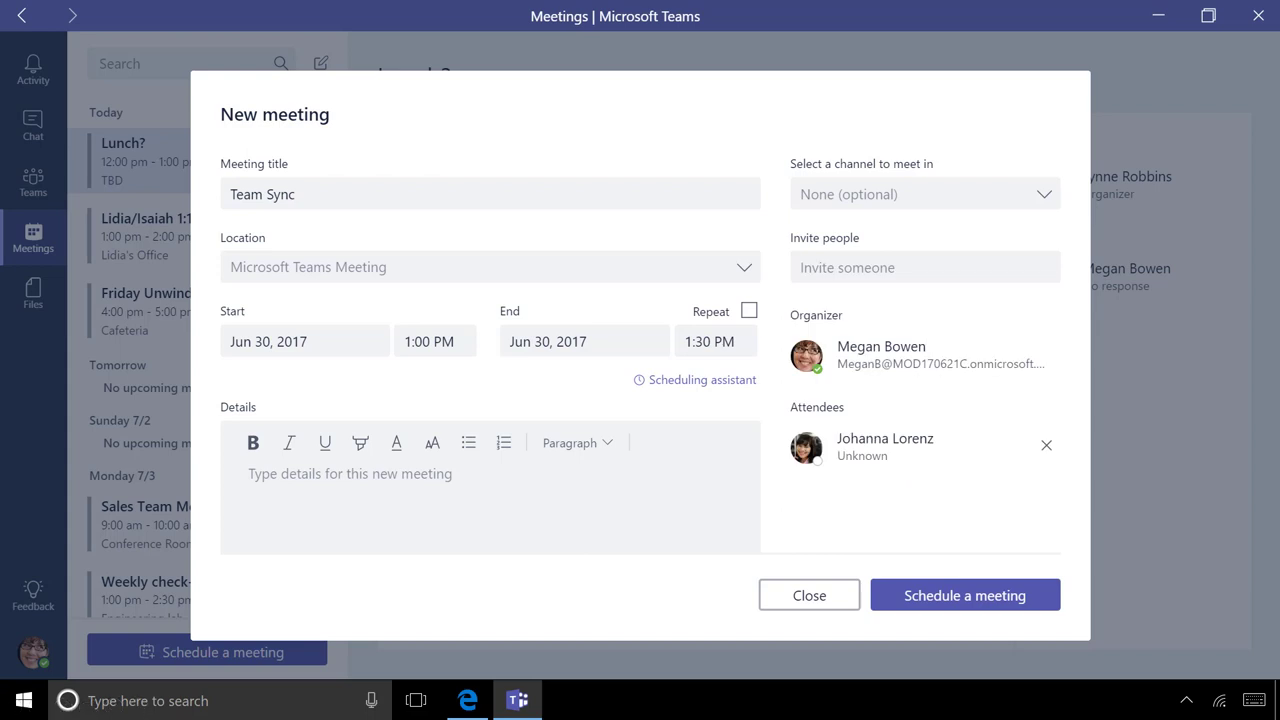
pyautogui.click(872, 276)
pyautogui.write('I')
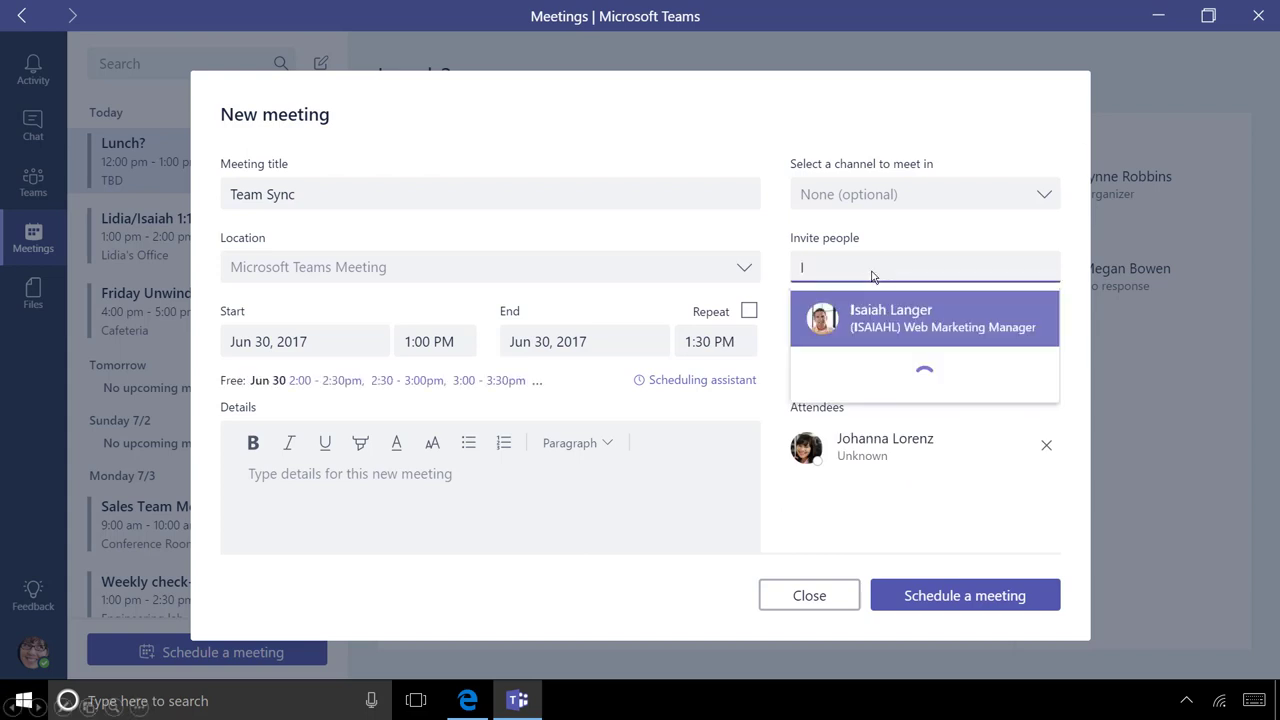
pyautogui.click(878, 318)
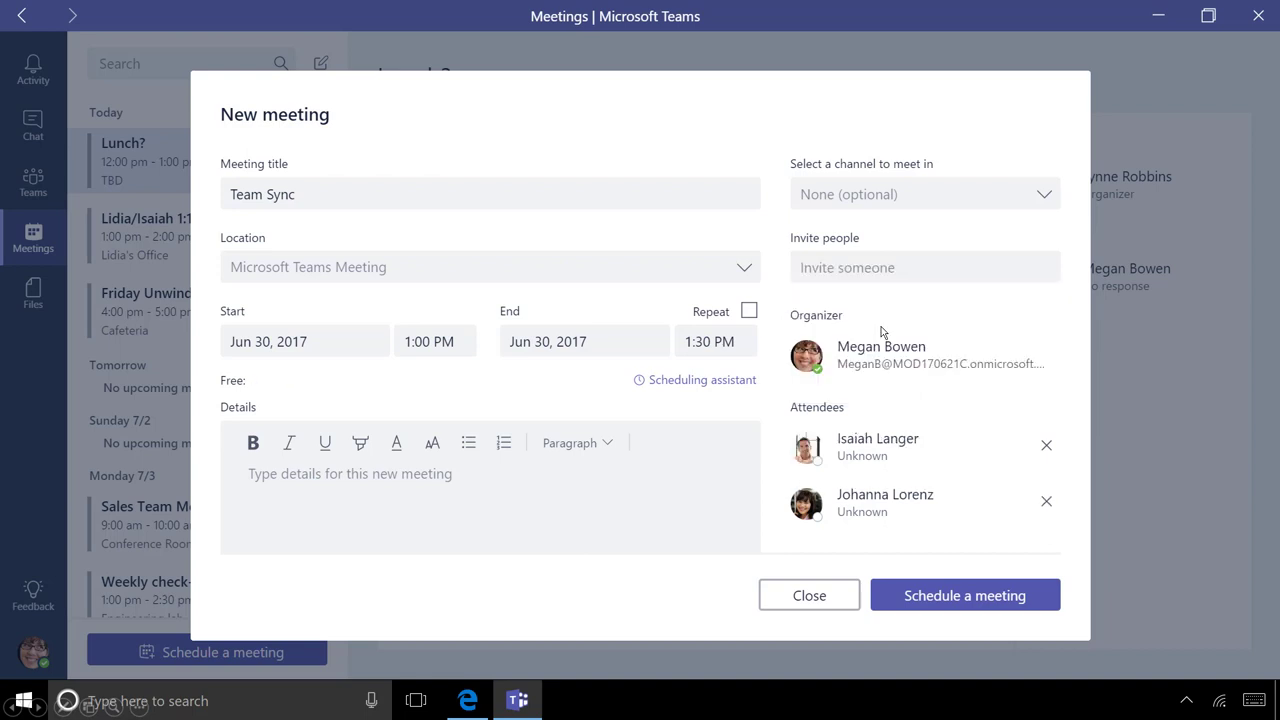
pyautogui.click(913, 600)
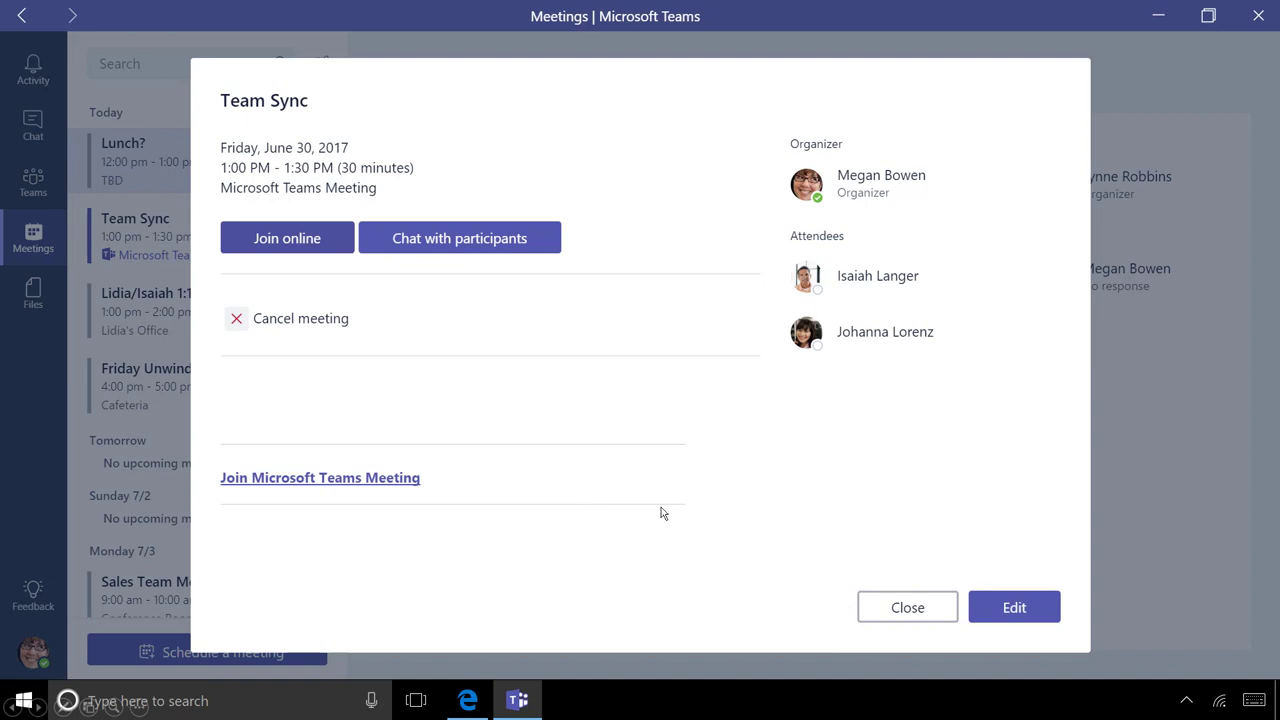
# Close the meeting summary, join the Team Sync call, then hang up
pyautogui.click(893, 617)
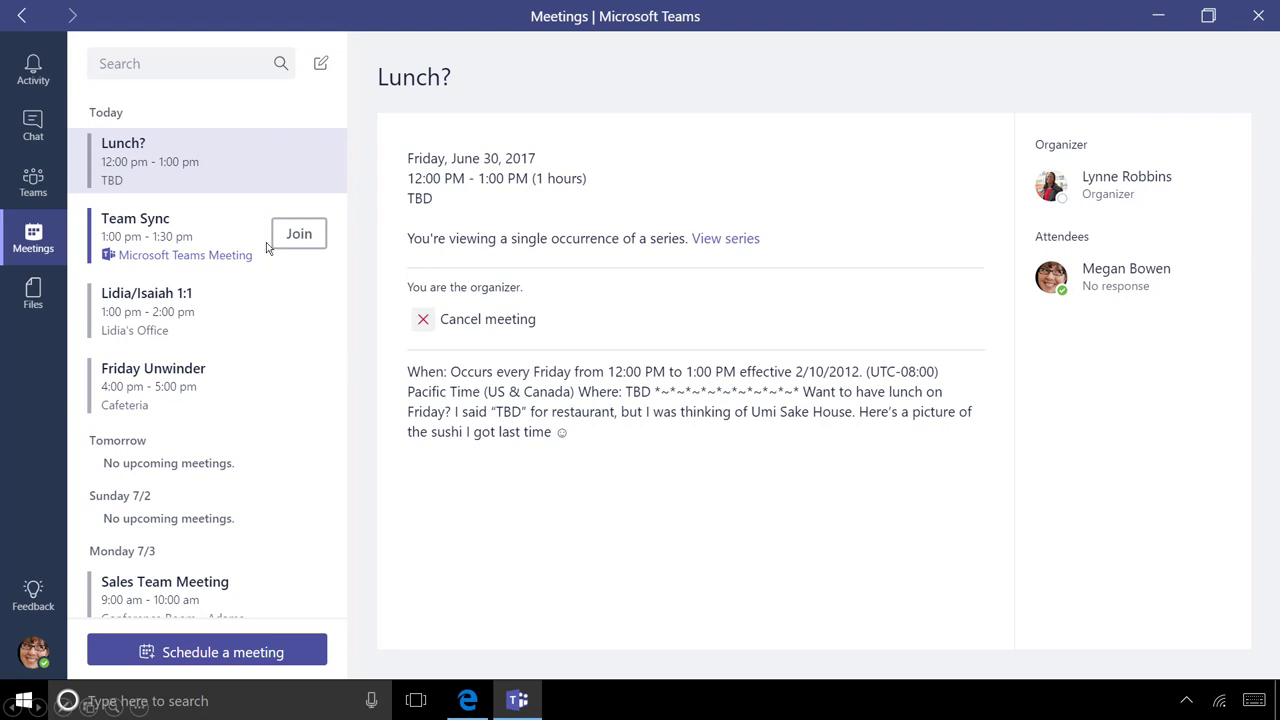
pyautogui.click(301, 246)
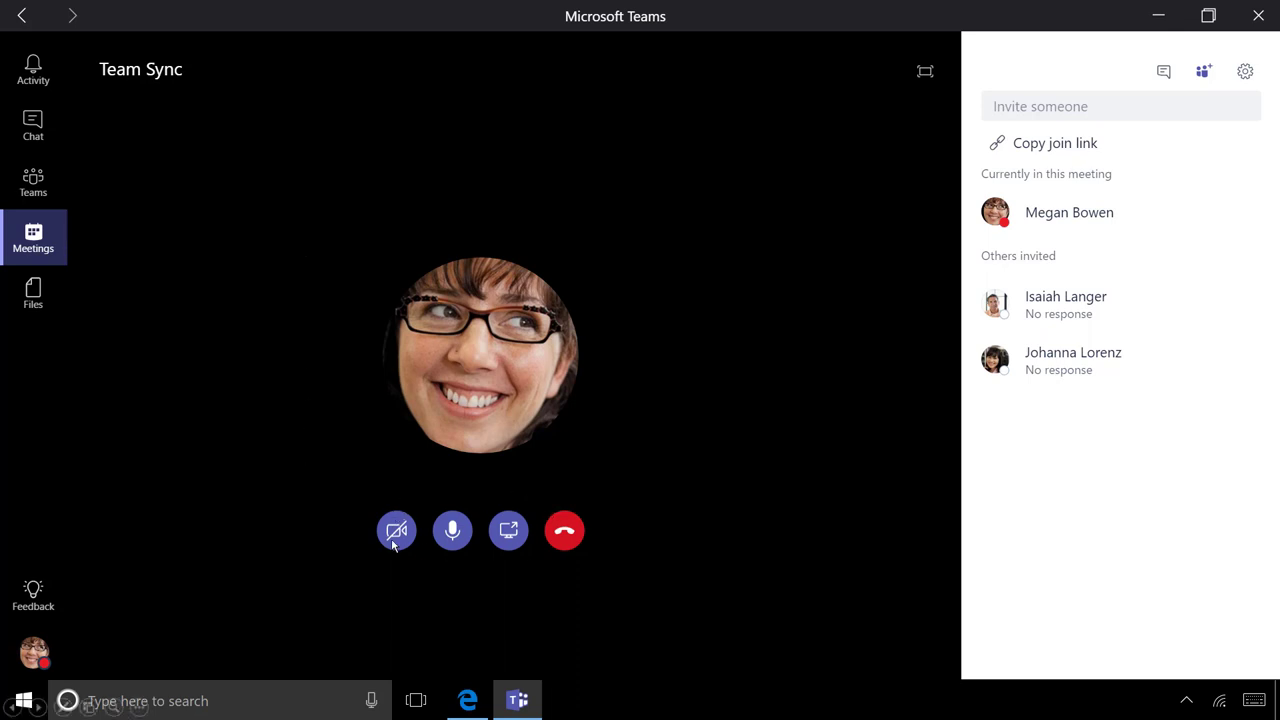
pyautogui.click(565, 539)
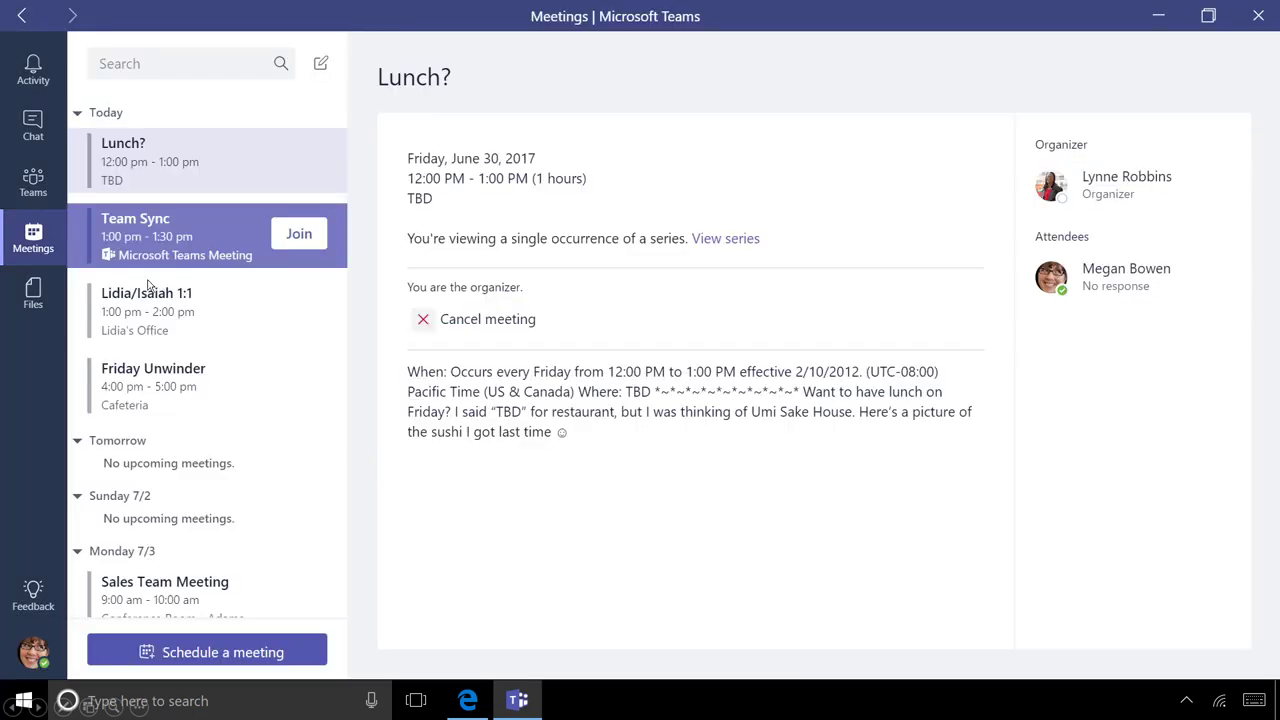
# Switch to Teams and open the X1050 Launch Team's General channel
pyautogui.click(37, 199)
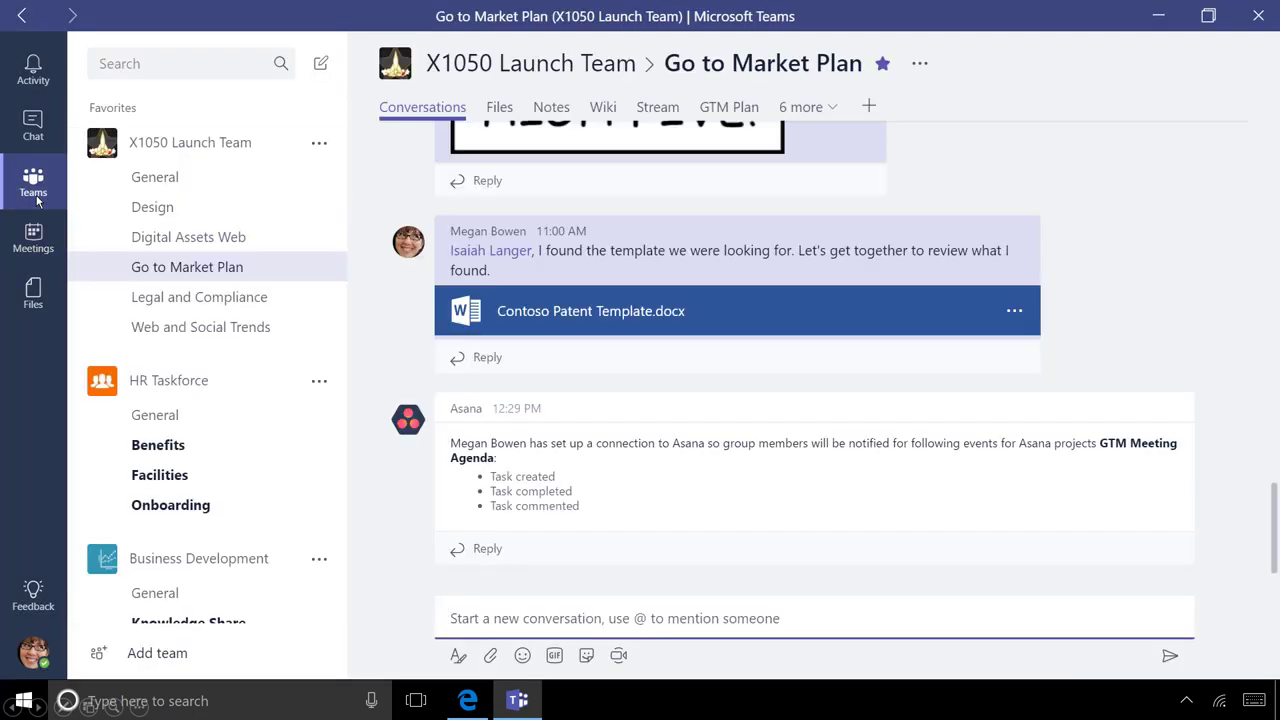
pyautogui.click(155, 177)
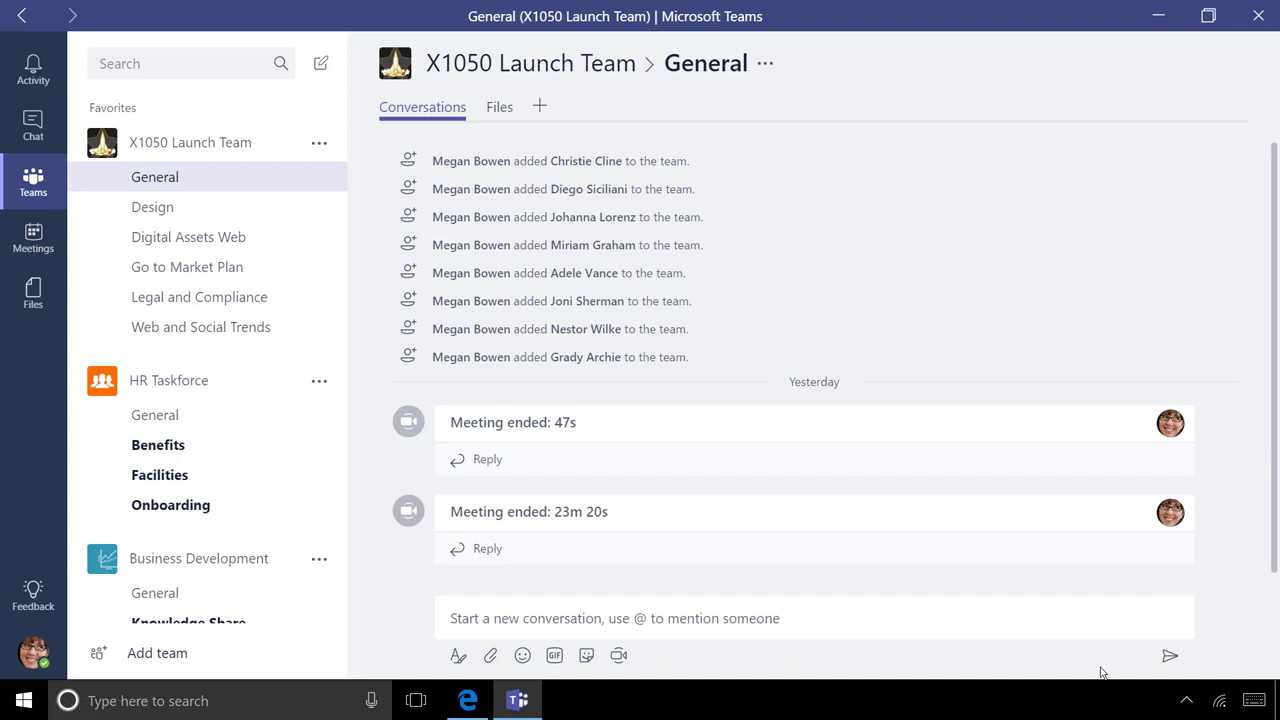
# Start a Meet now meeting in General with video off, then go back to the Teams view
pyautogui.click(618, 656)
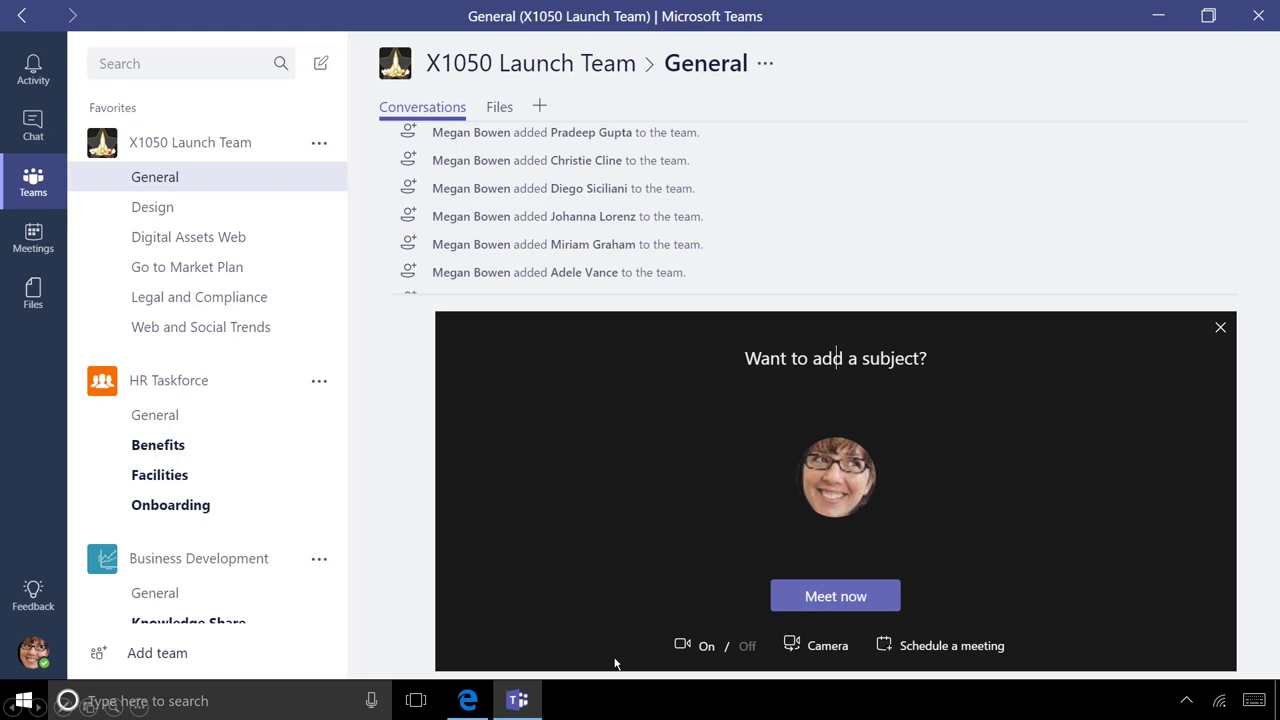
pyautogui.click(749, 647)
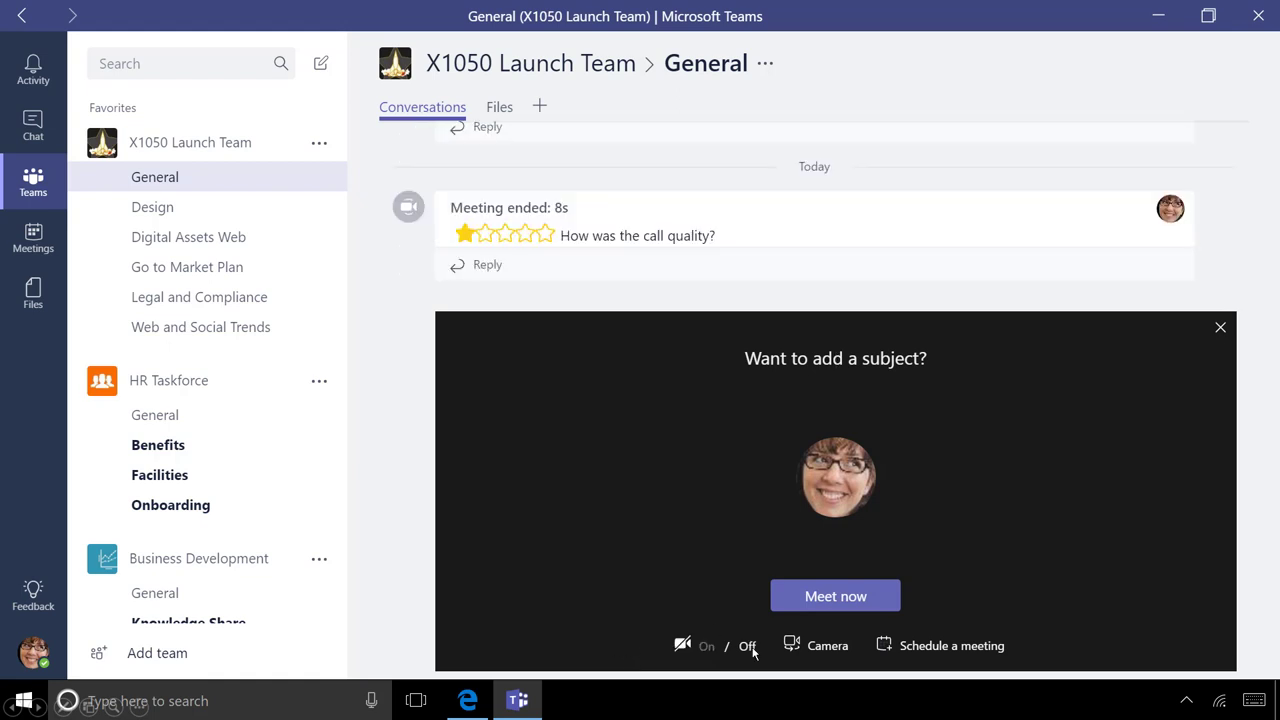
pyautogui.click(817, 603)
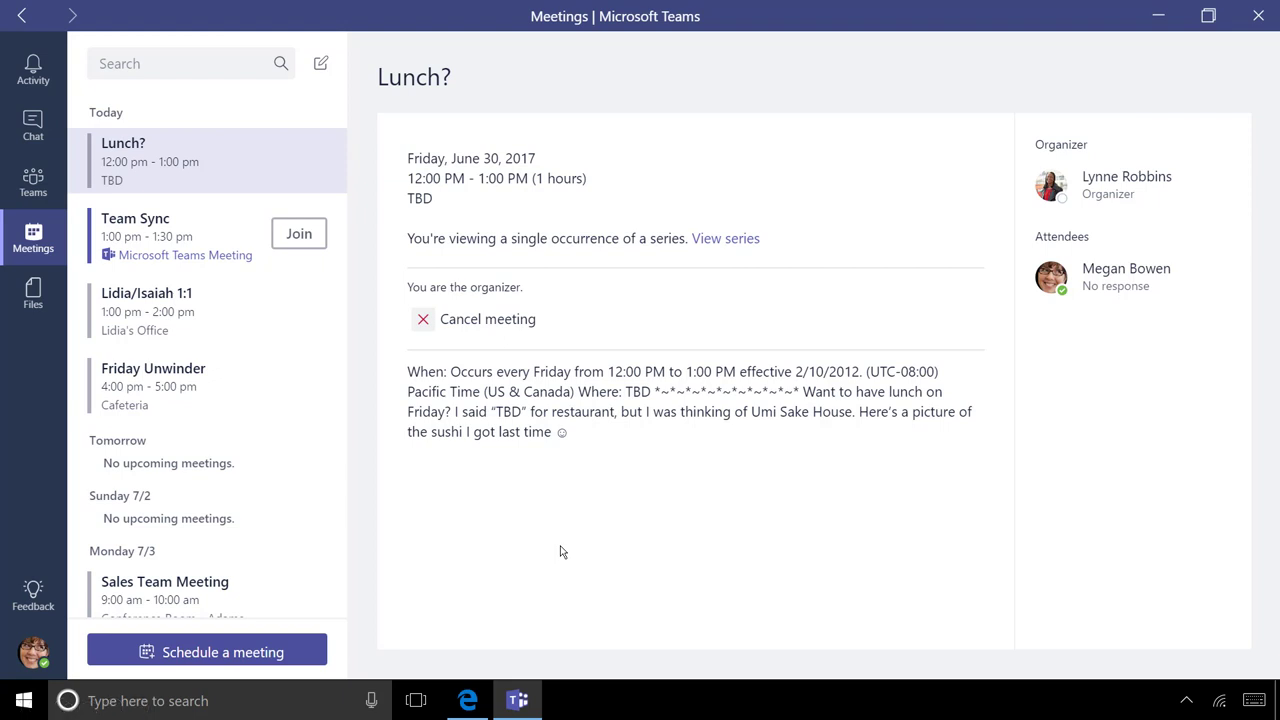
pyautogui.click(33, 183)
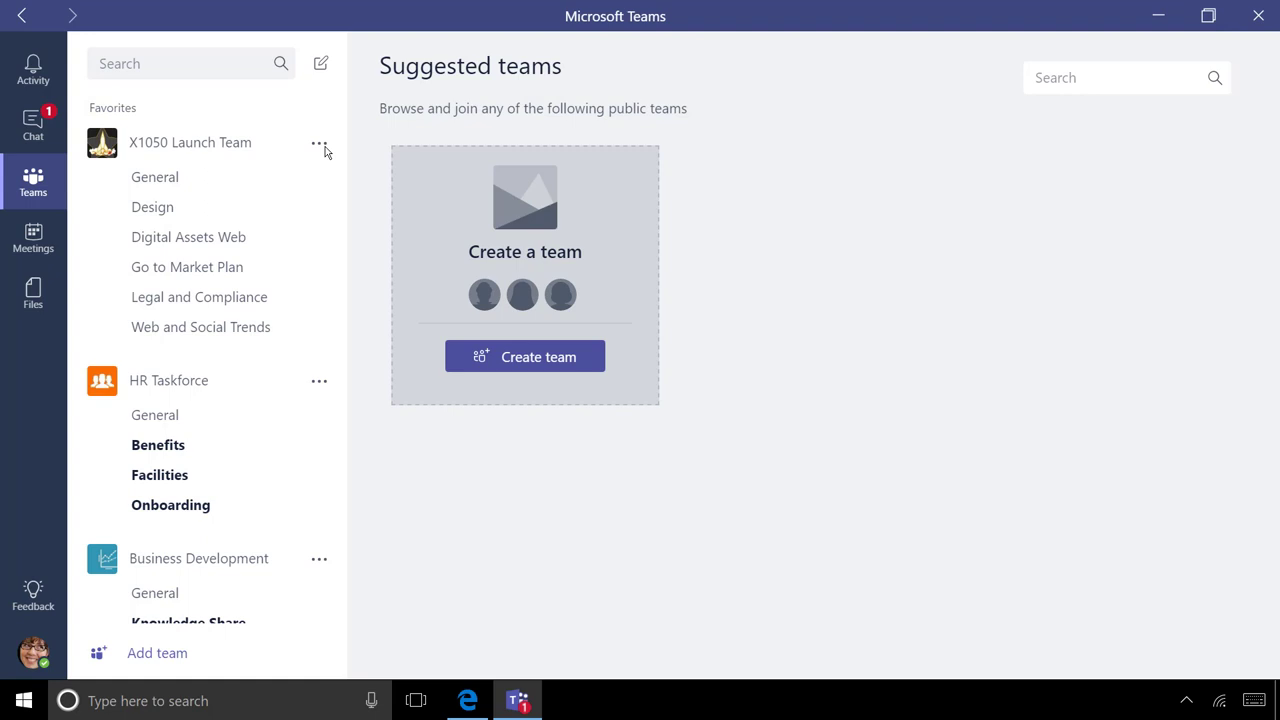
# Start a new team and enter 'Social Media Finds' as its name
pyautogui.click(488, 357)
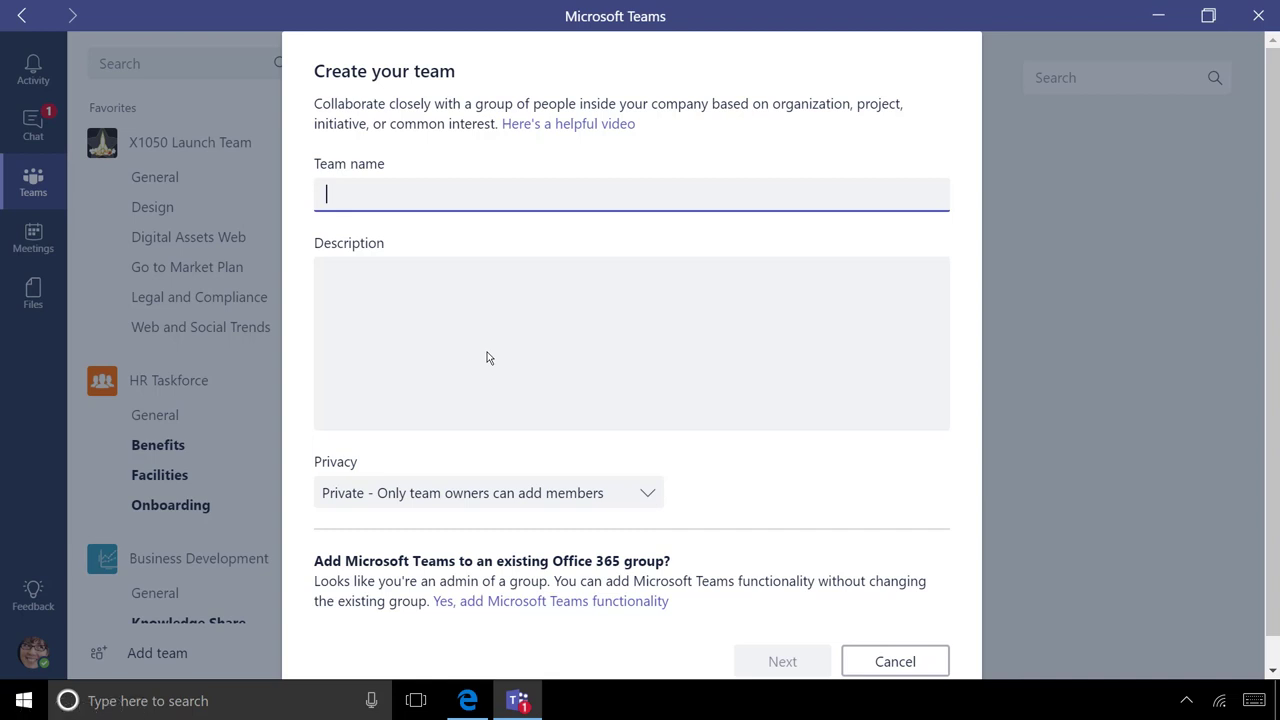
pyautogui.write('Soc')
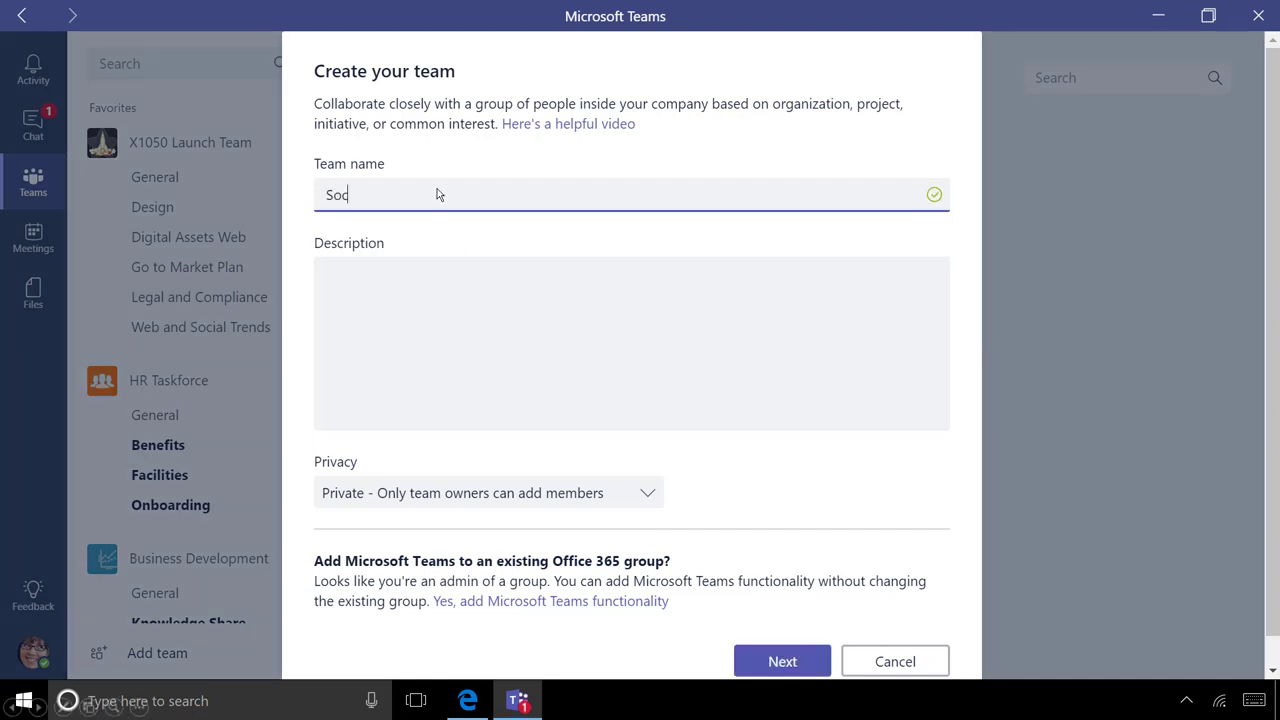
pyautogui.write('ial Media Finds')
# Add three suggested colleagues (searched by J, I and G) as members, then close the dialog
pyautogui.click(756, 672)
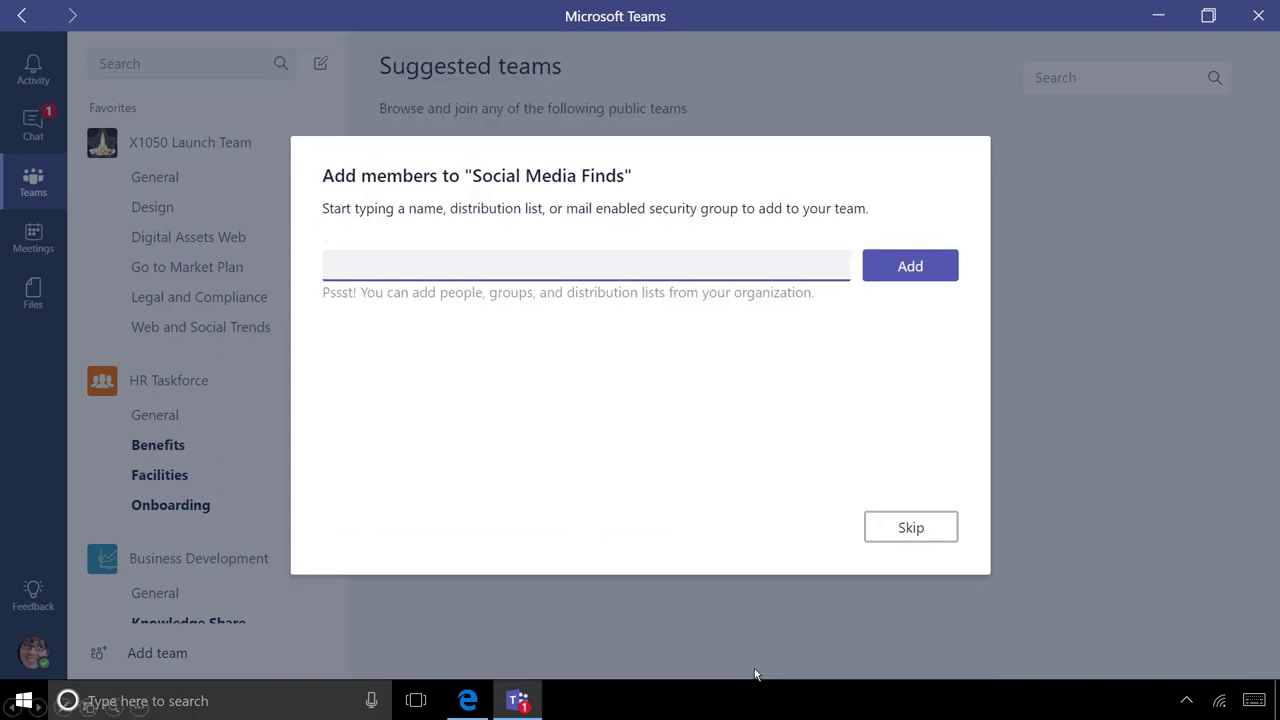
pyautogui.write('J')
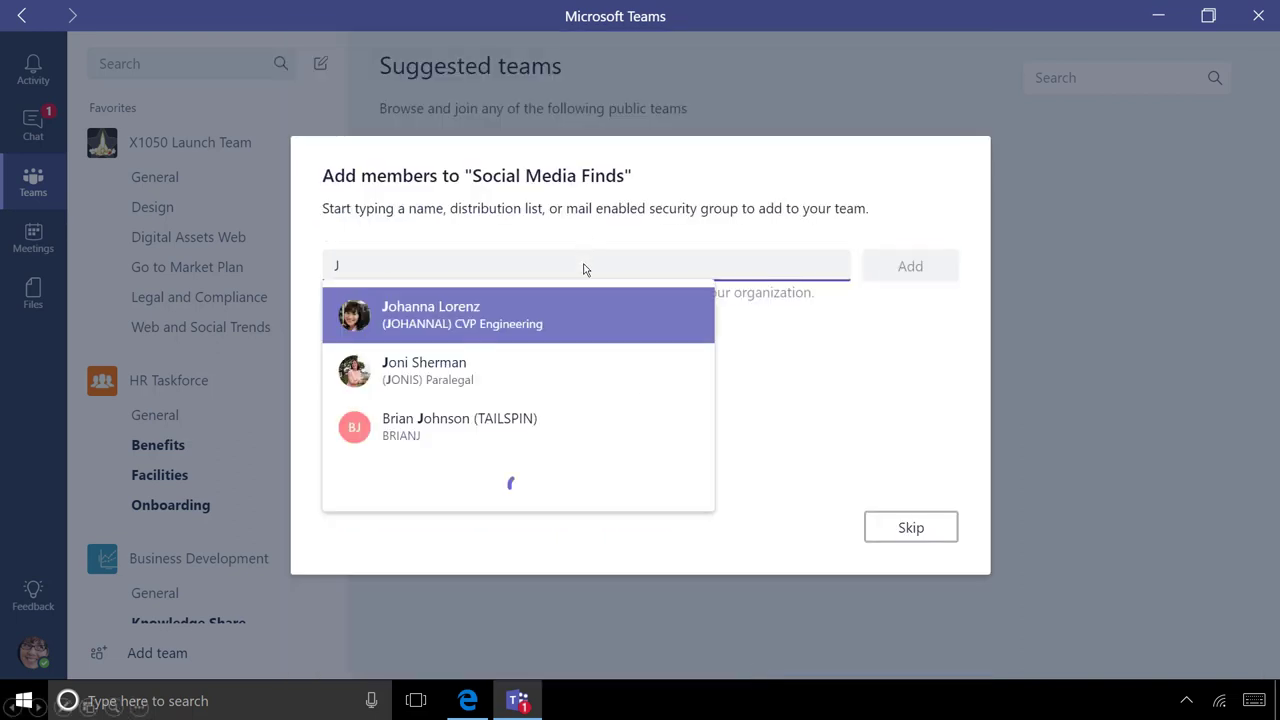
pyautogui.click(557, 321)
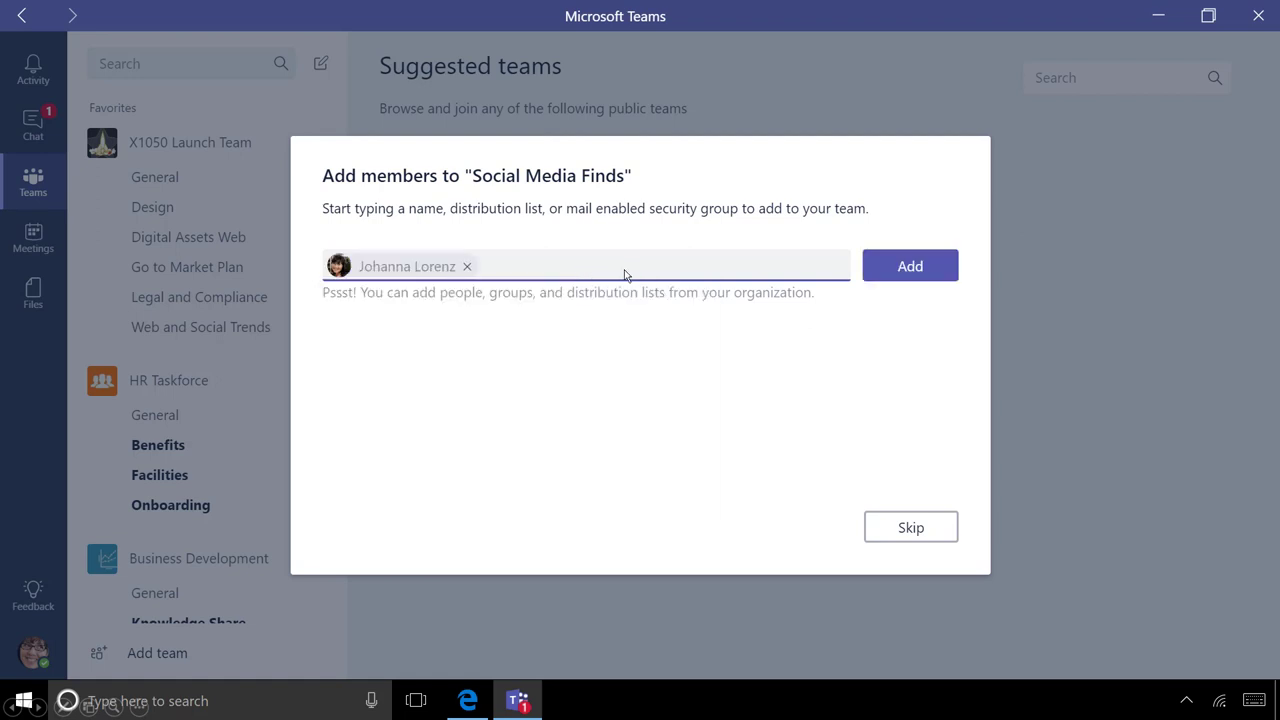
pyautogui.write('I')
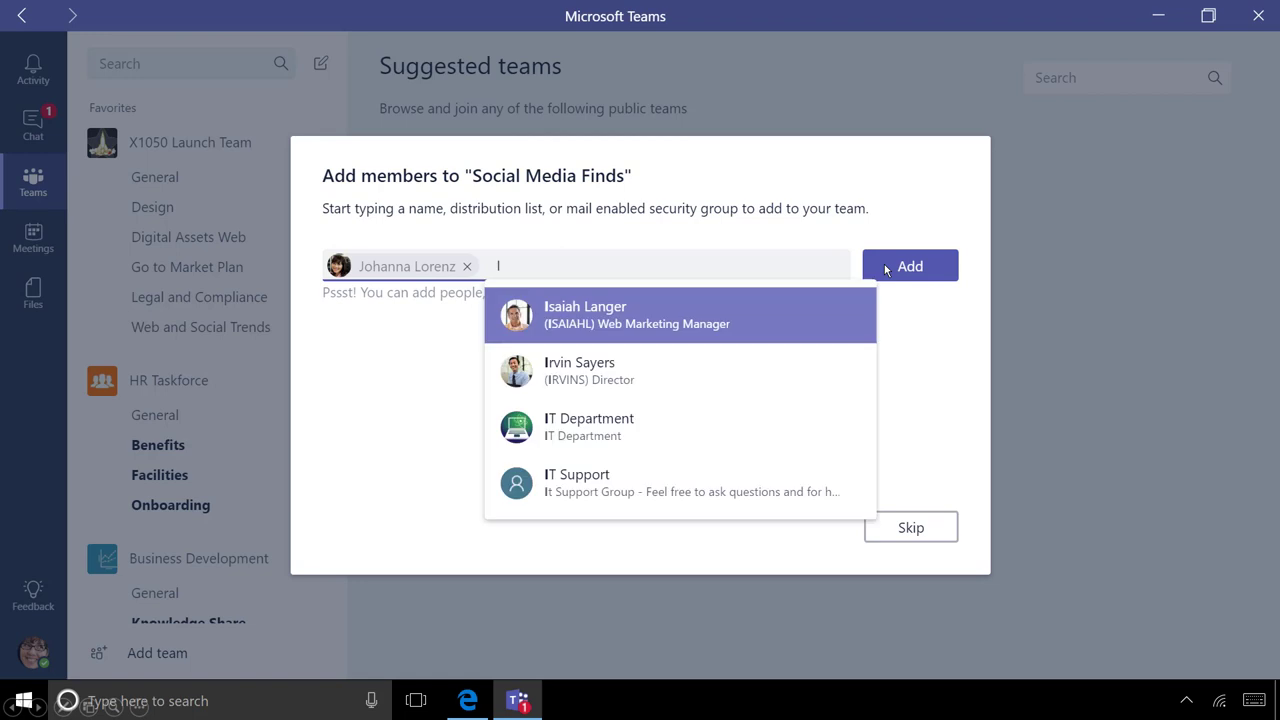
pyautogui.click(696, 332)
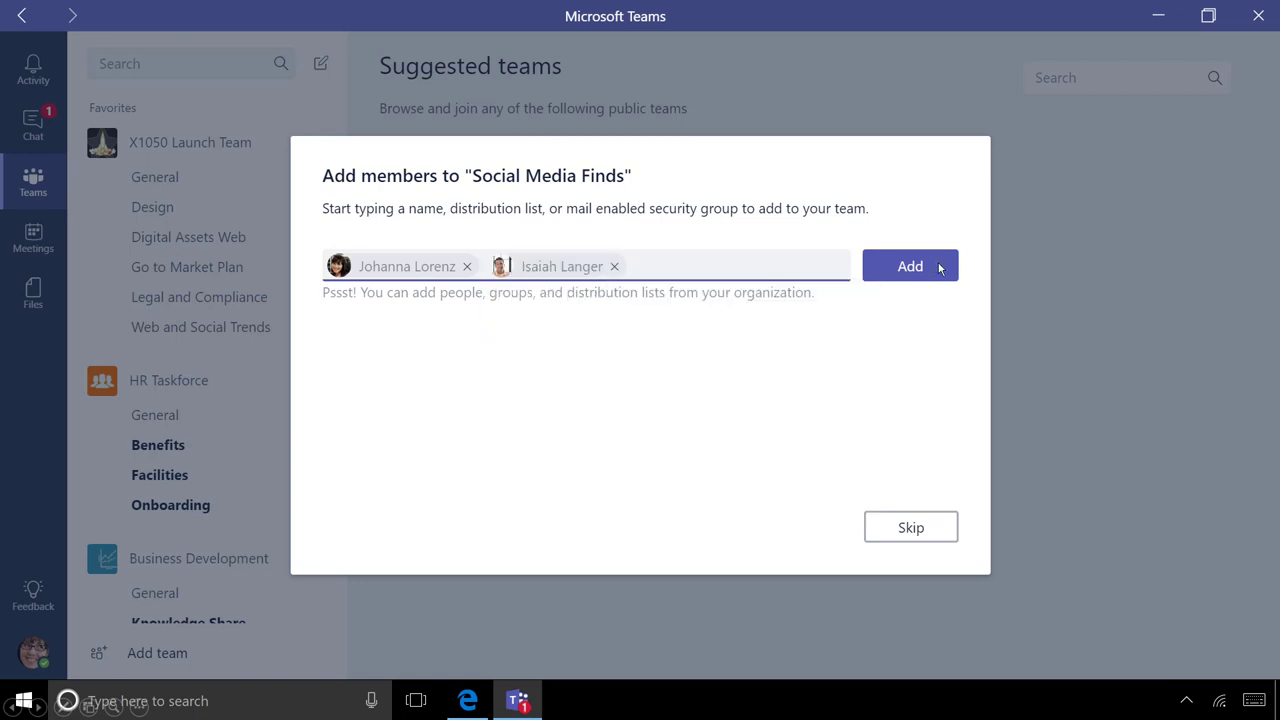
pyautogui.write('G')
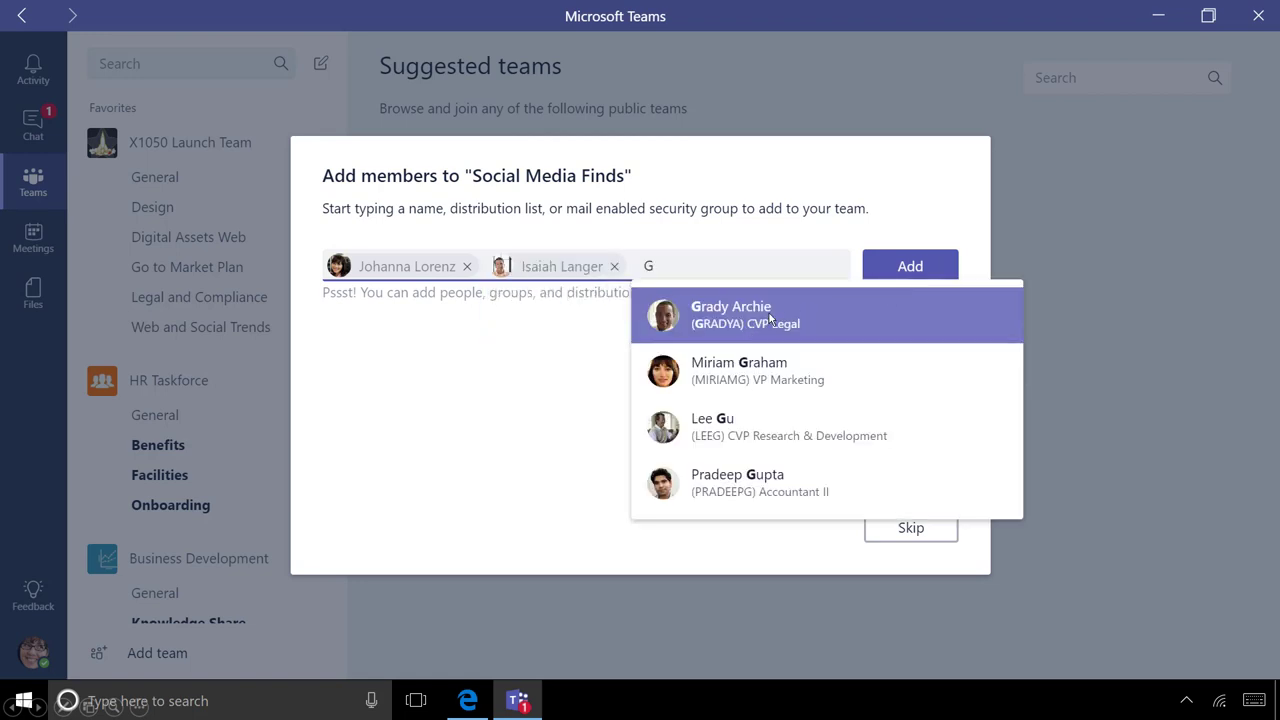
pyautogui.click(769, 310)
pyautogui.click(910, 268)
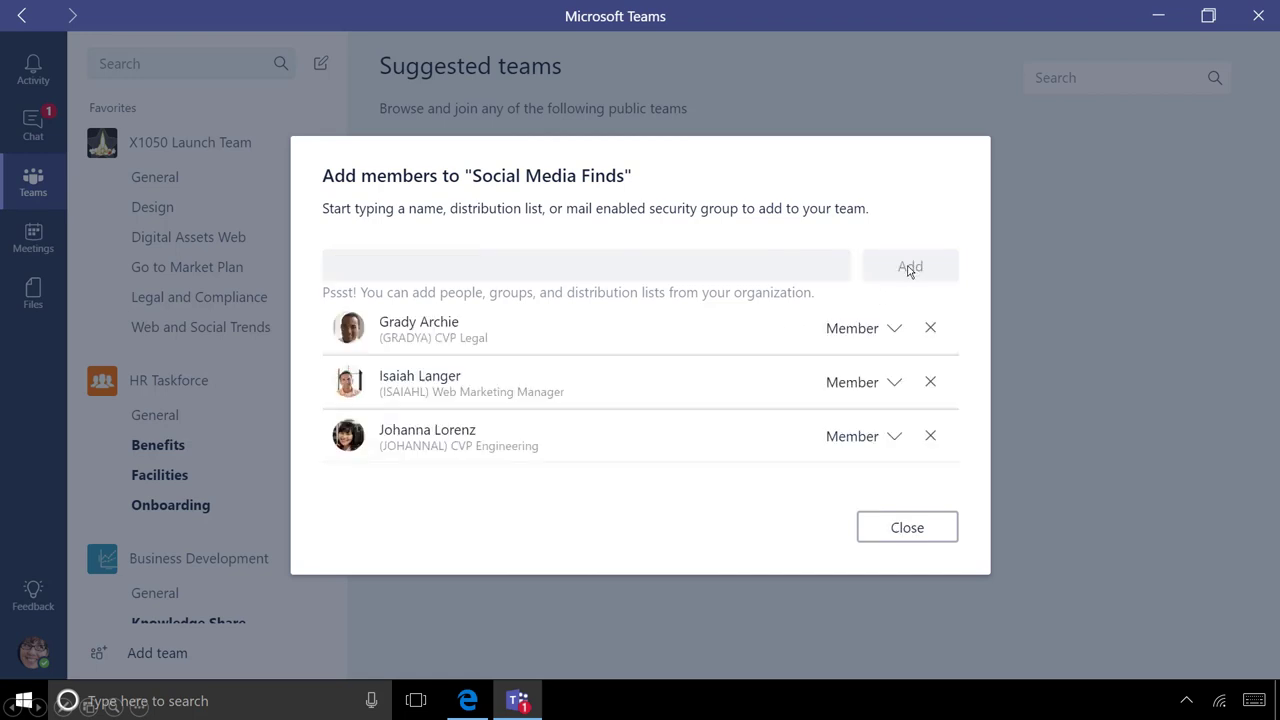
pyautogui.click(891, 532)
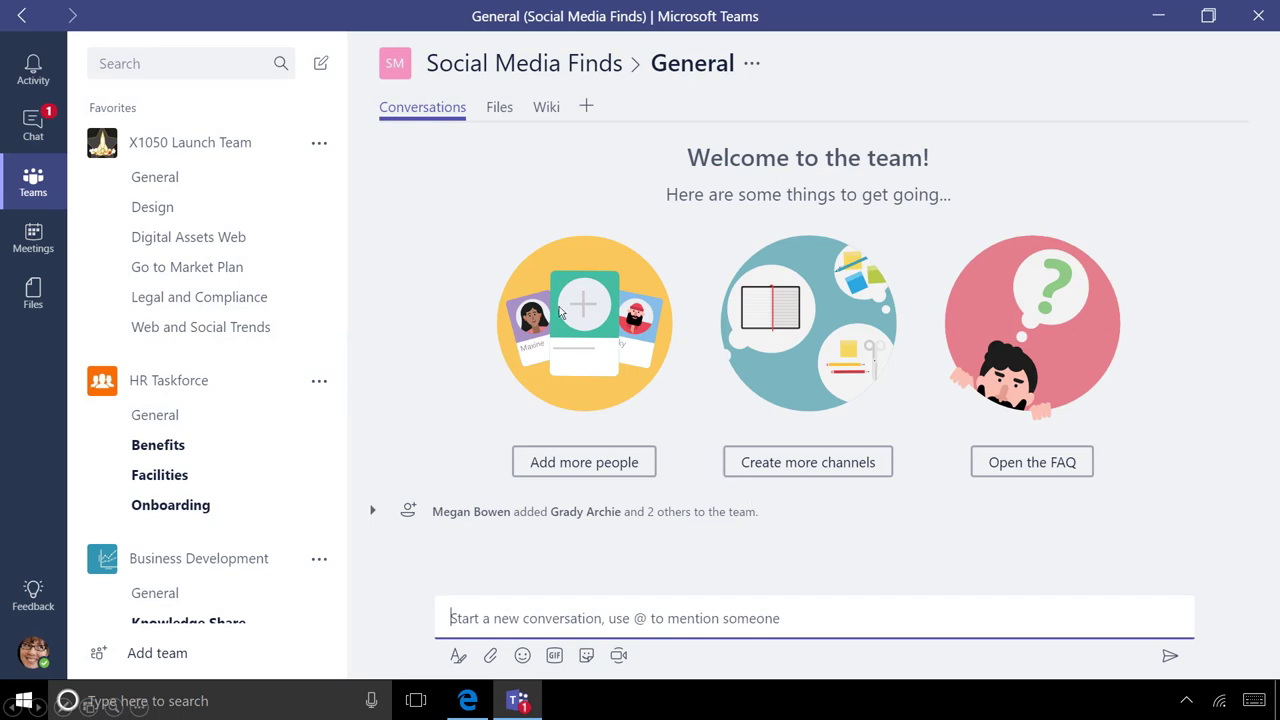
# Add a channel named 'Twitter' from the General channel's options menu
pyautogui.click(751, 66)
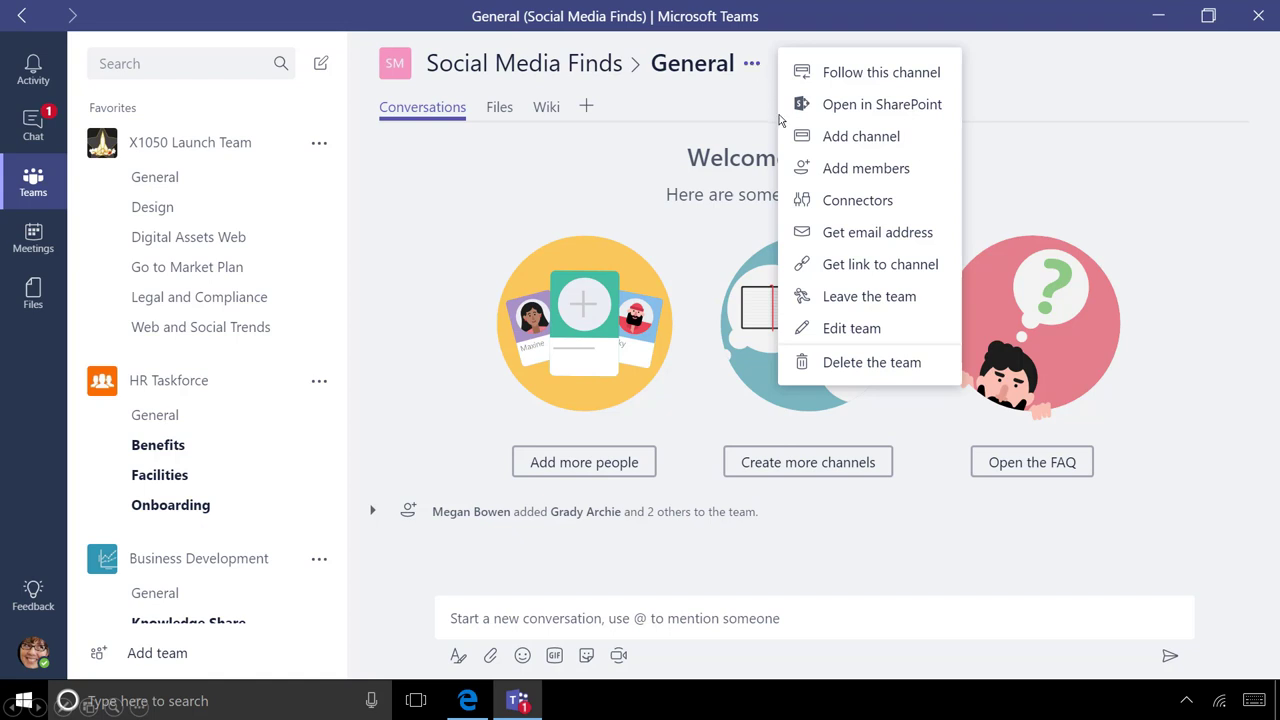
pyautogui.click(827, 148)
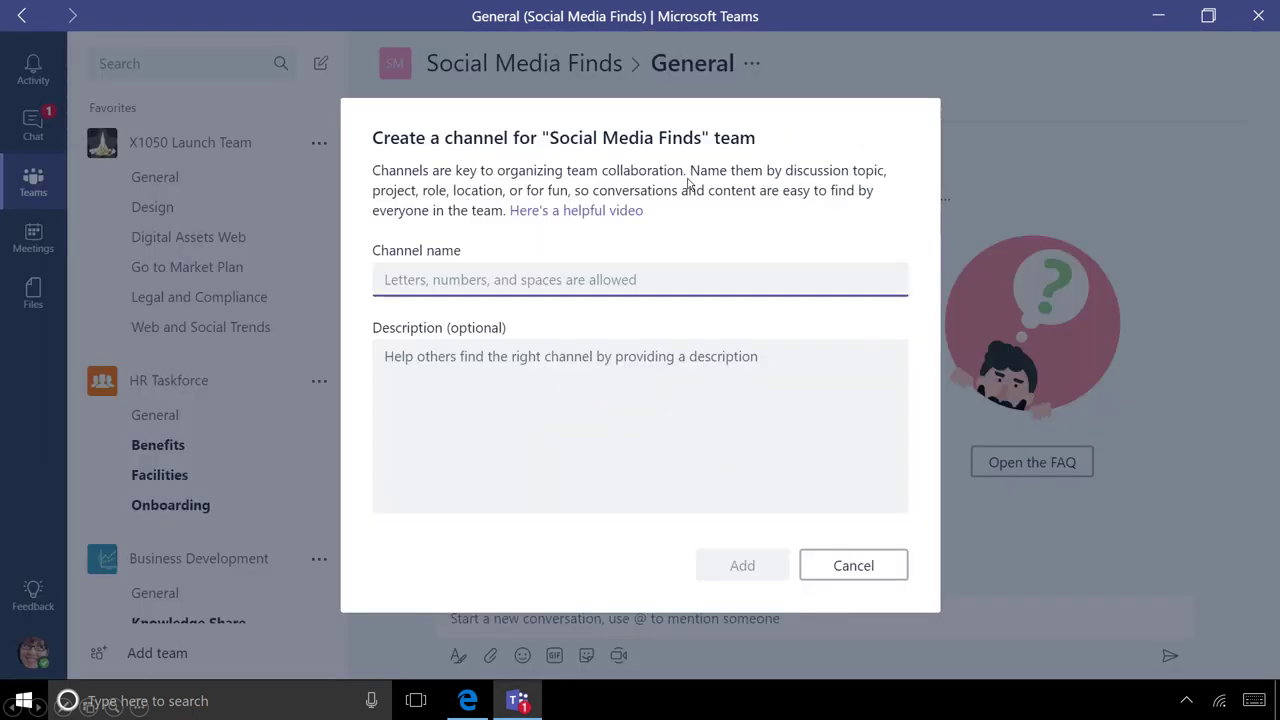
pyautogui.write('Twitter')
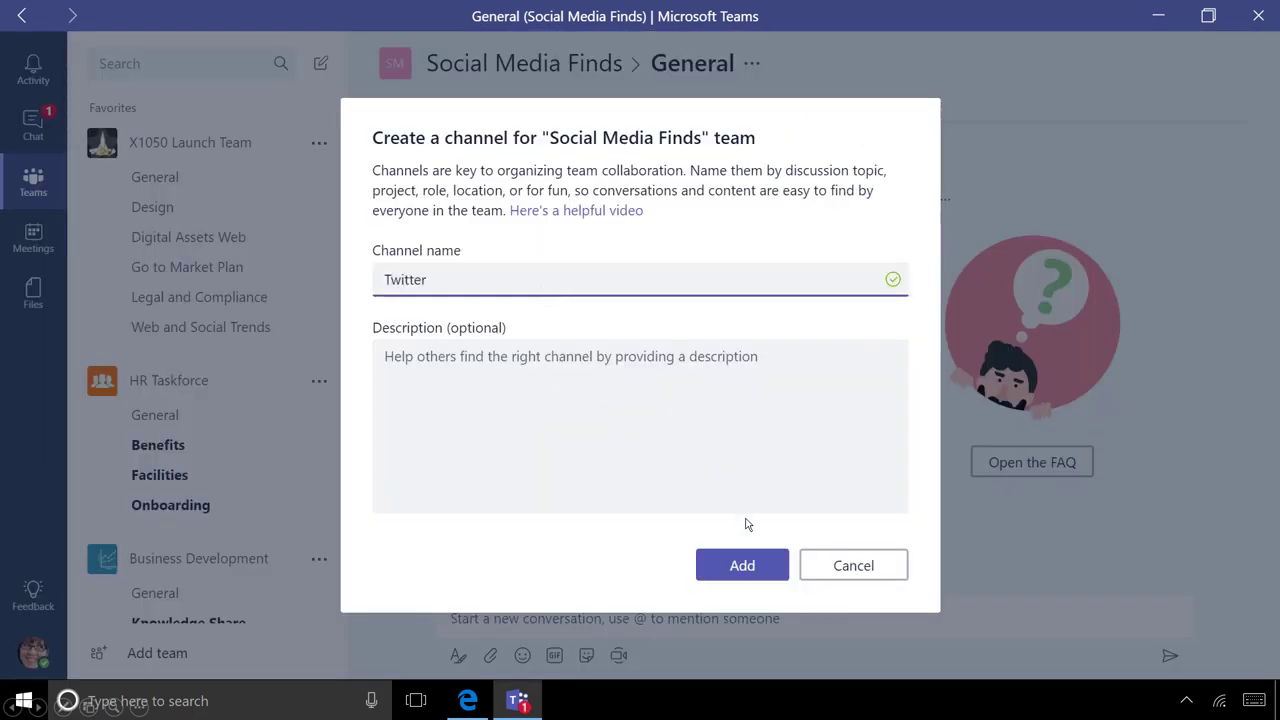
pyautogui.click(758, 553)
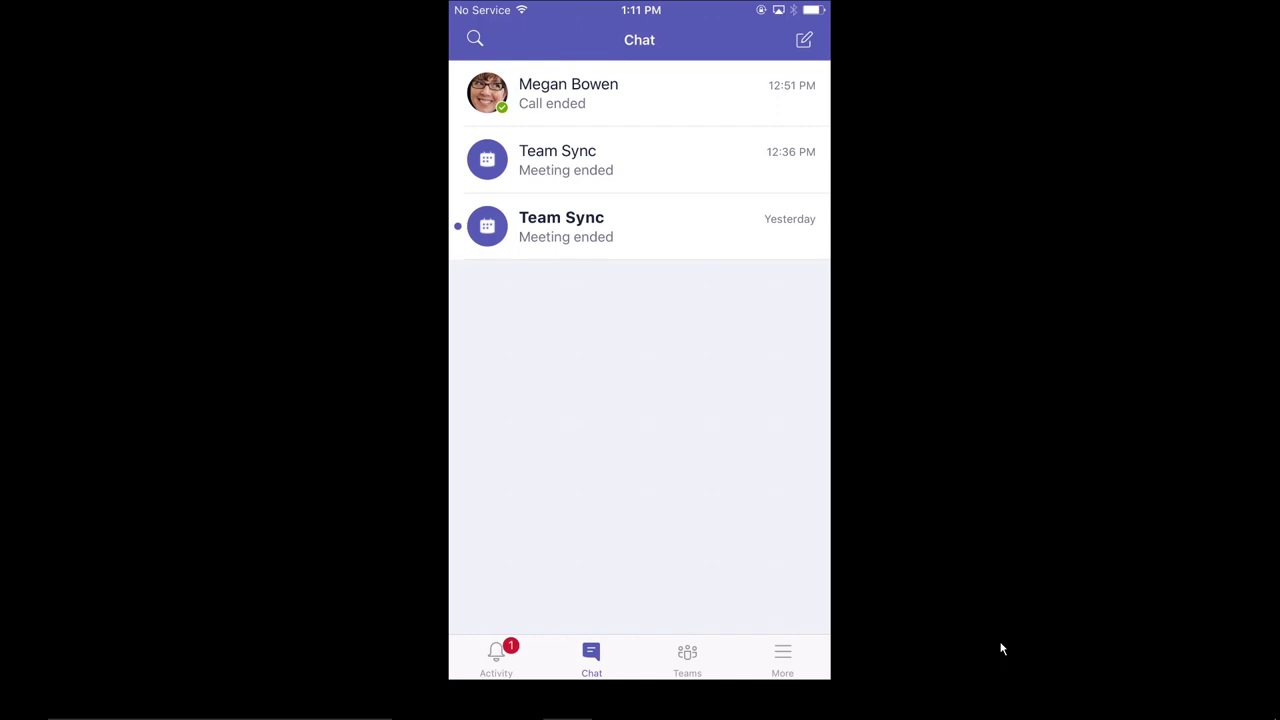
# In the mobile Activity feed, open the 11:00 AM Go to Market Plan mention
pyautogui.click(497, 660)
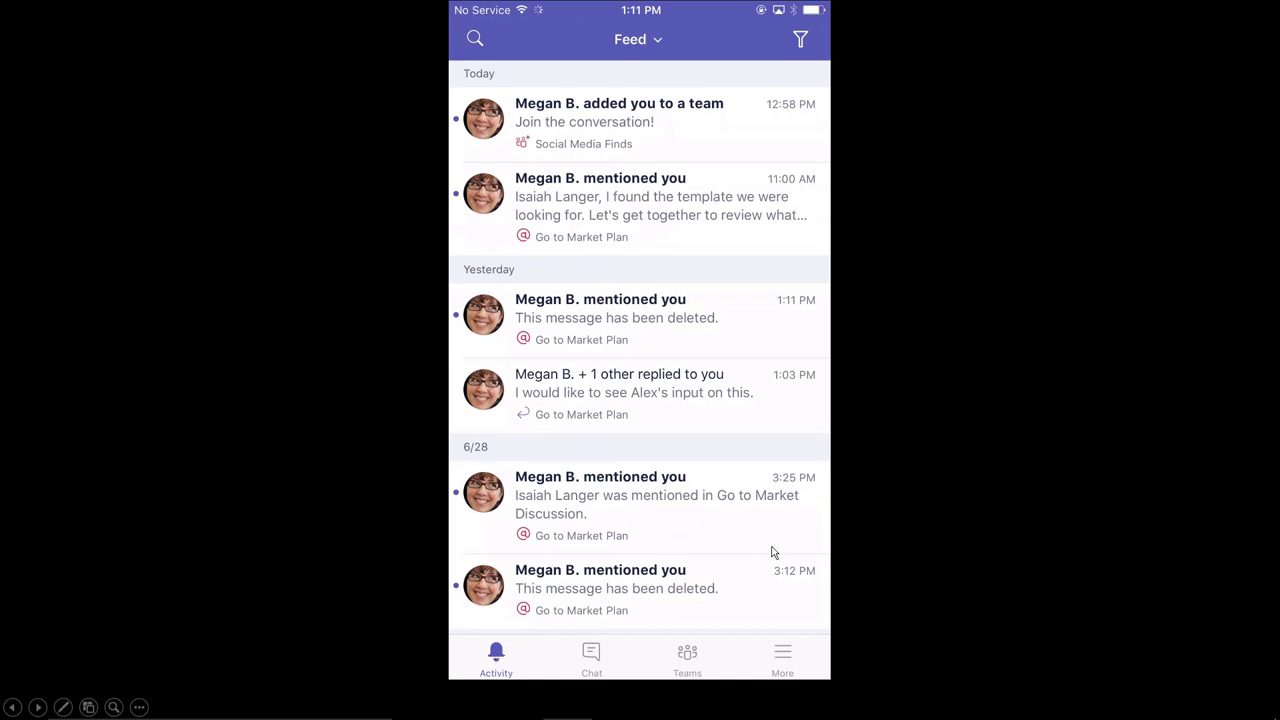
pyautogui.scroll(-5, 771, 551)
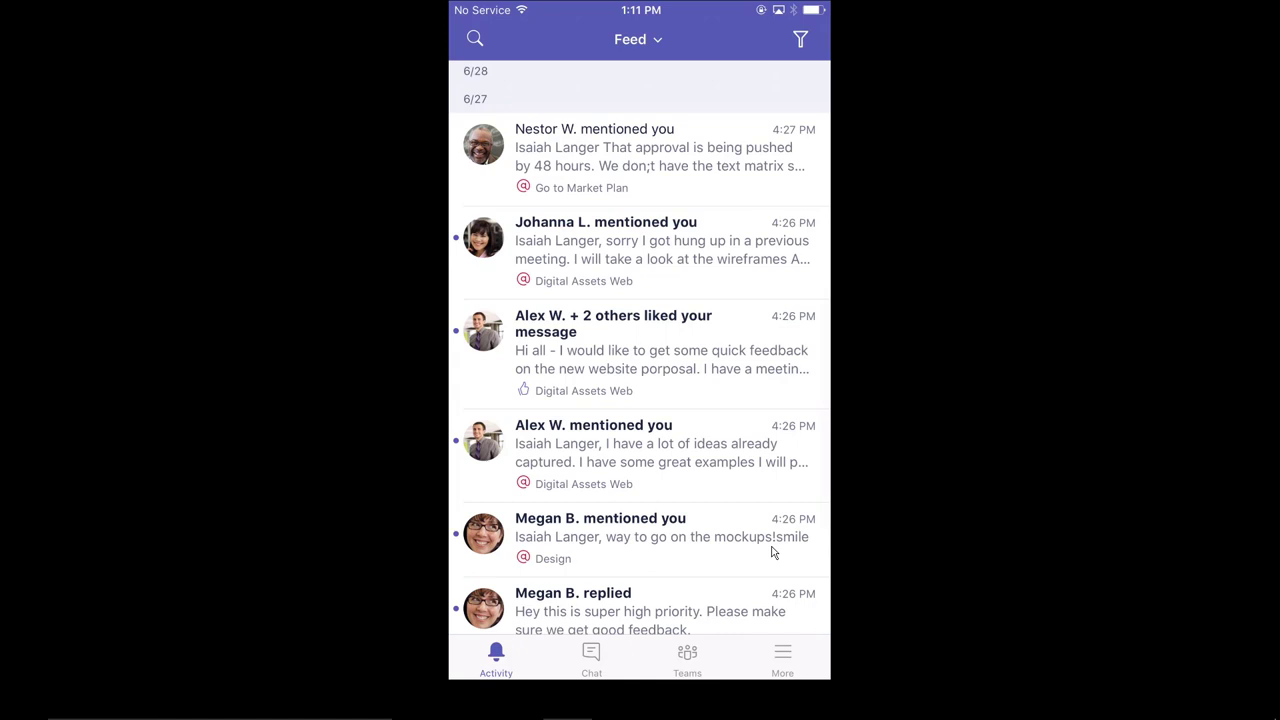
pyautogui.scroll(5, 771, 551)
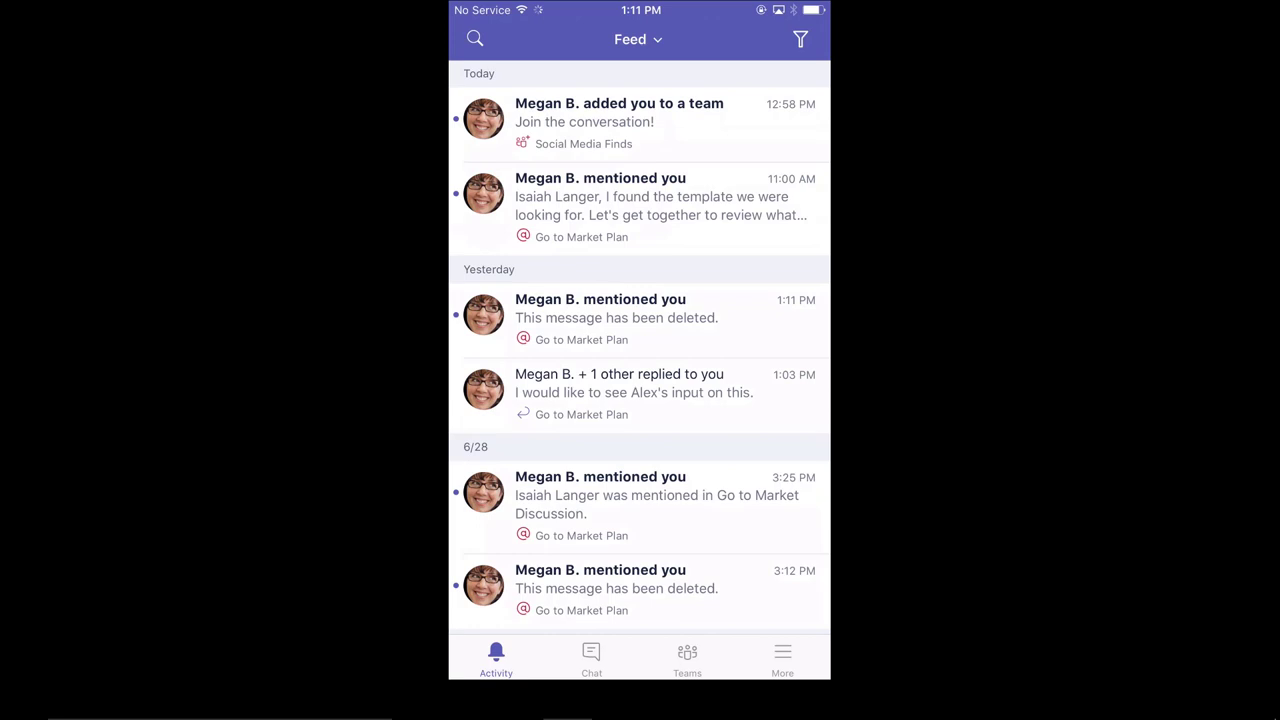
pyautogui.click(721, 201)
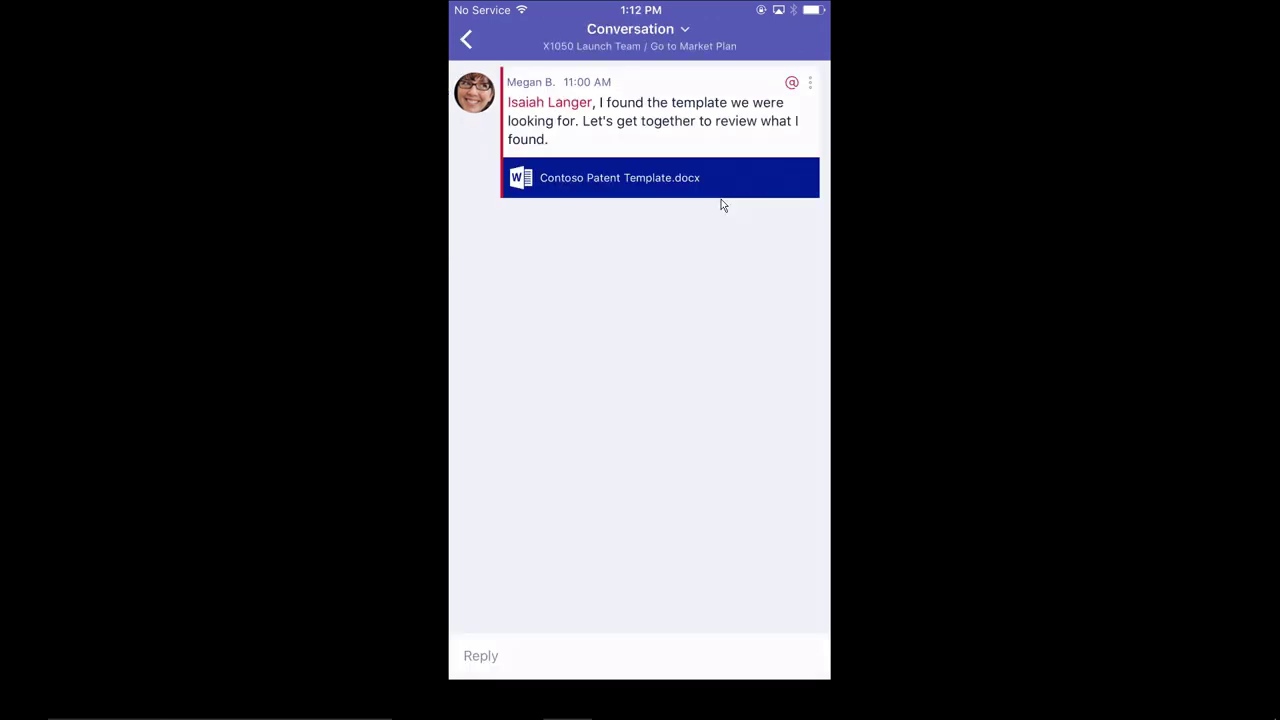
# Like the Contoso Patent Template message and return to the Activity feed
pyautogui.click(811, 85)
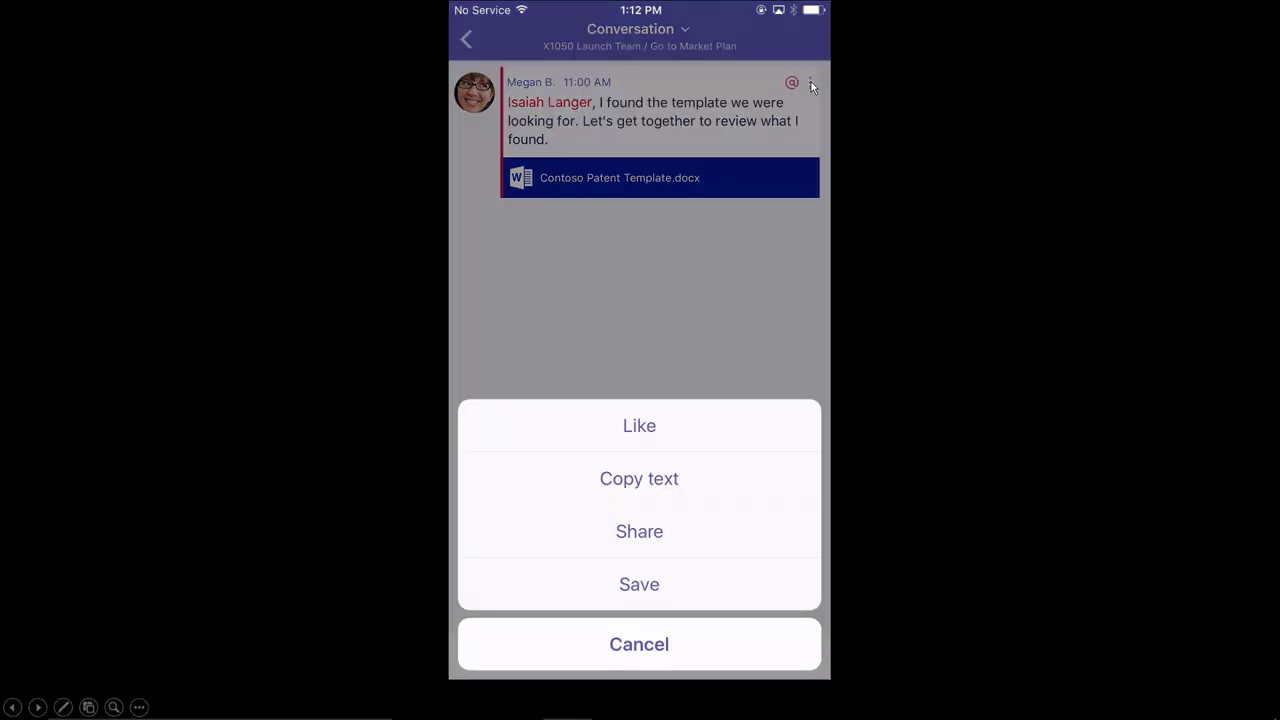
pyautogui.click(683, 431)
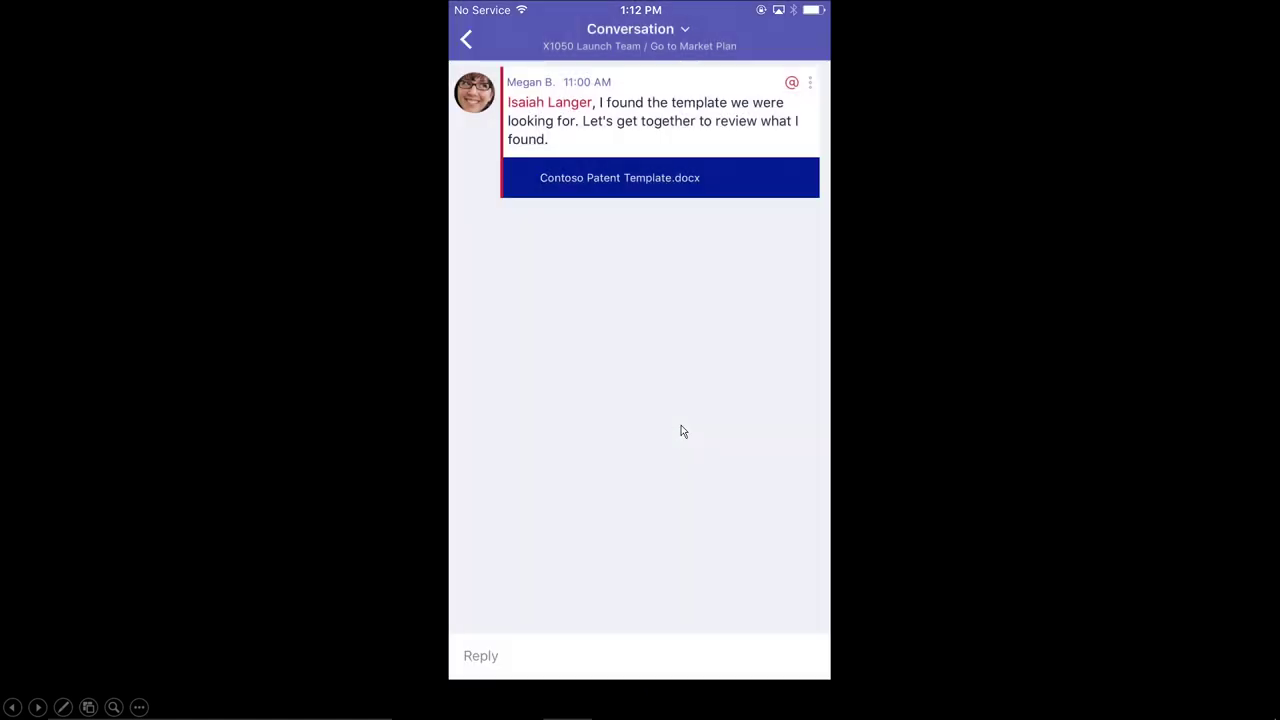
pyautogui.click(470, 42)
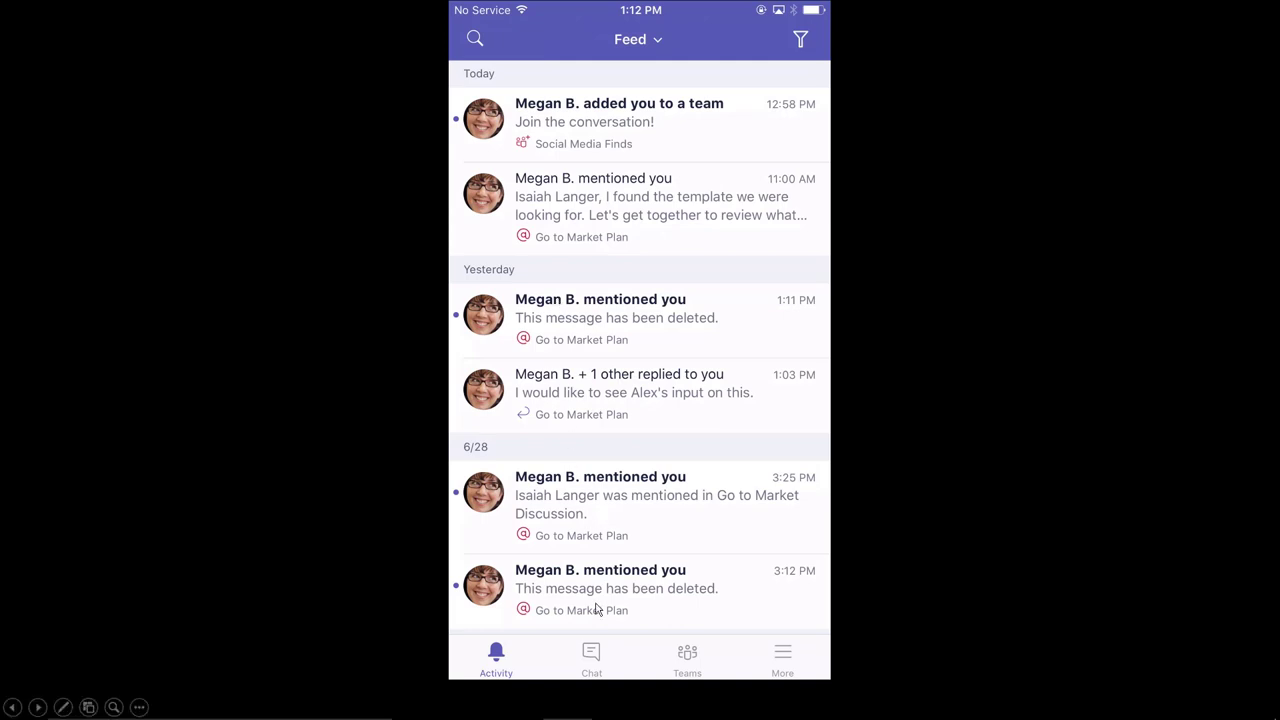
# Send the colleague a new chat: 'Let me know when you are free - have an idea to run by you.'
pyautogui.click(592, 656)
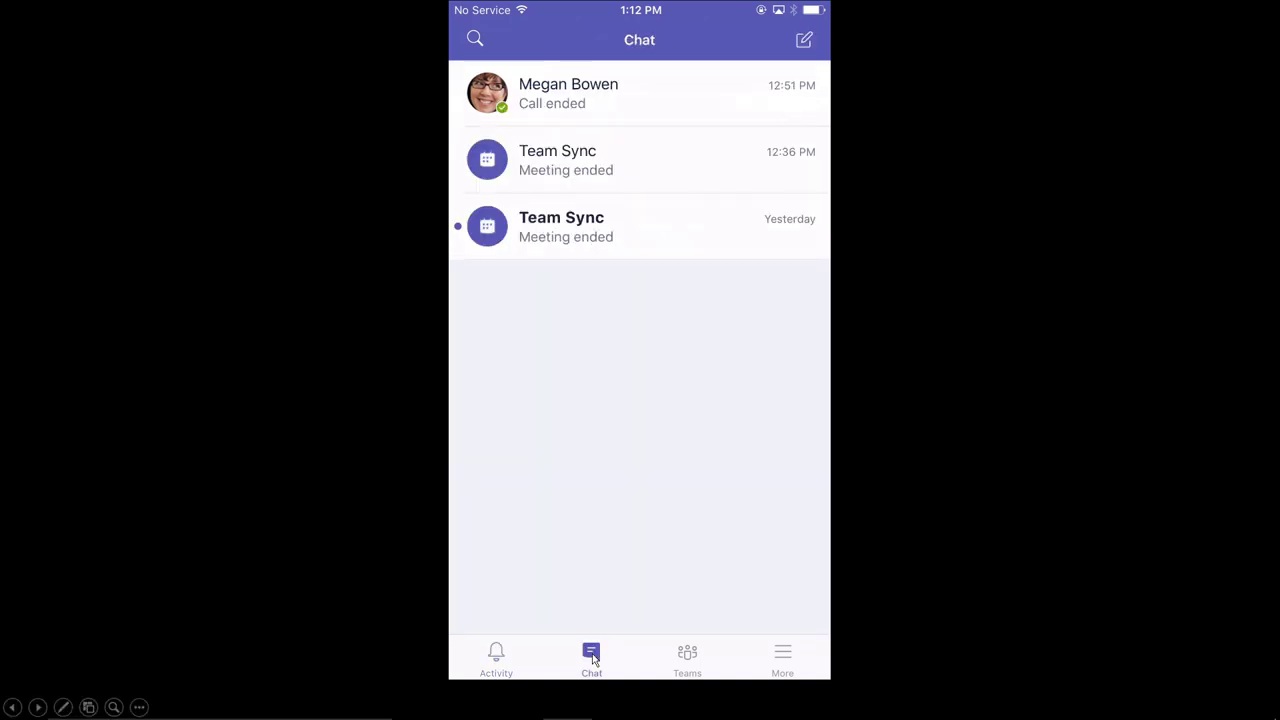
pyautogui.click(805, 38)
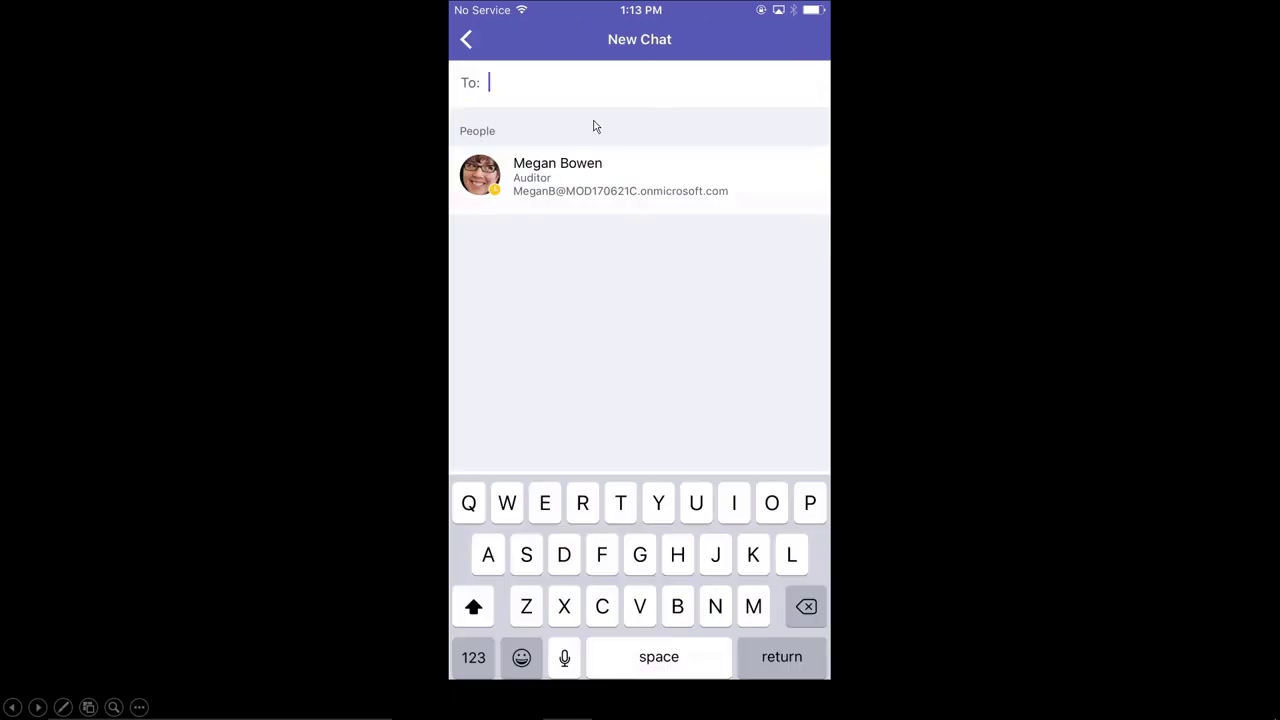
pyautogui.write('Me')
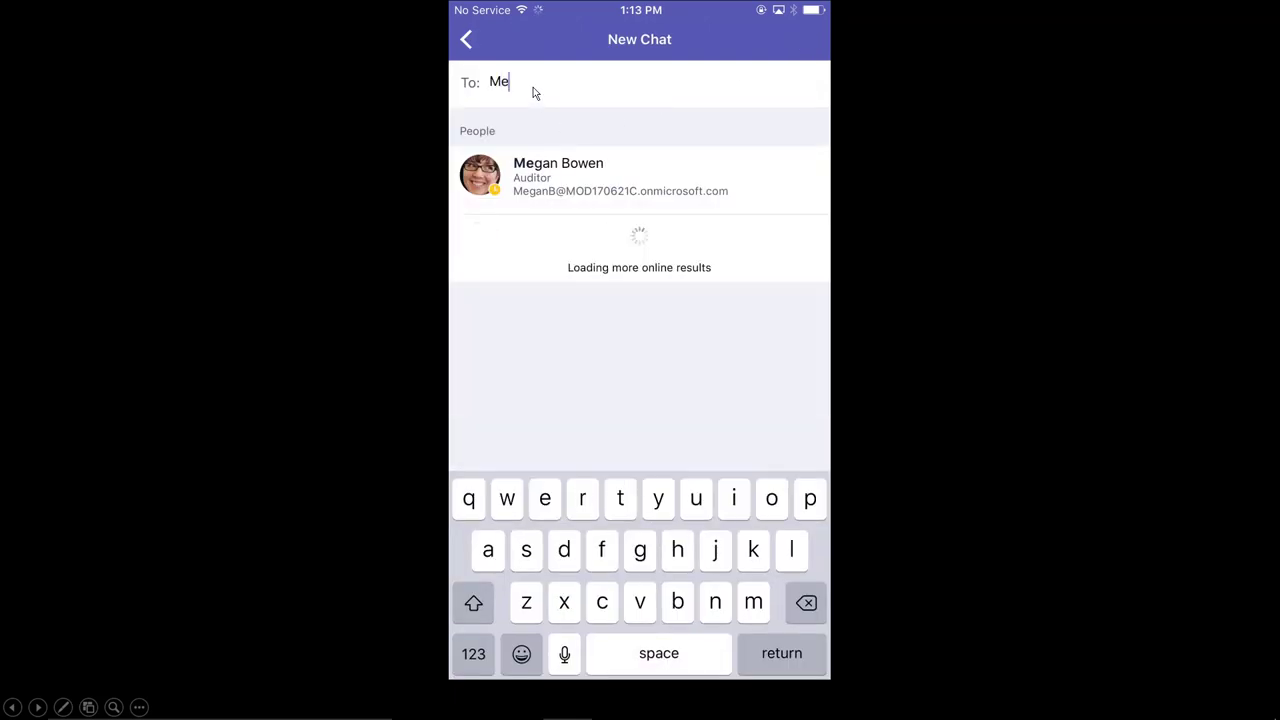
pyautogui.click(548, 194)
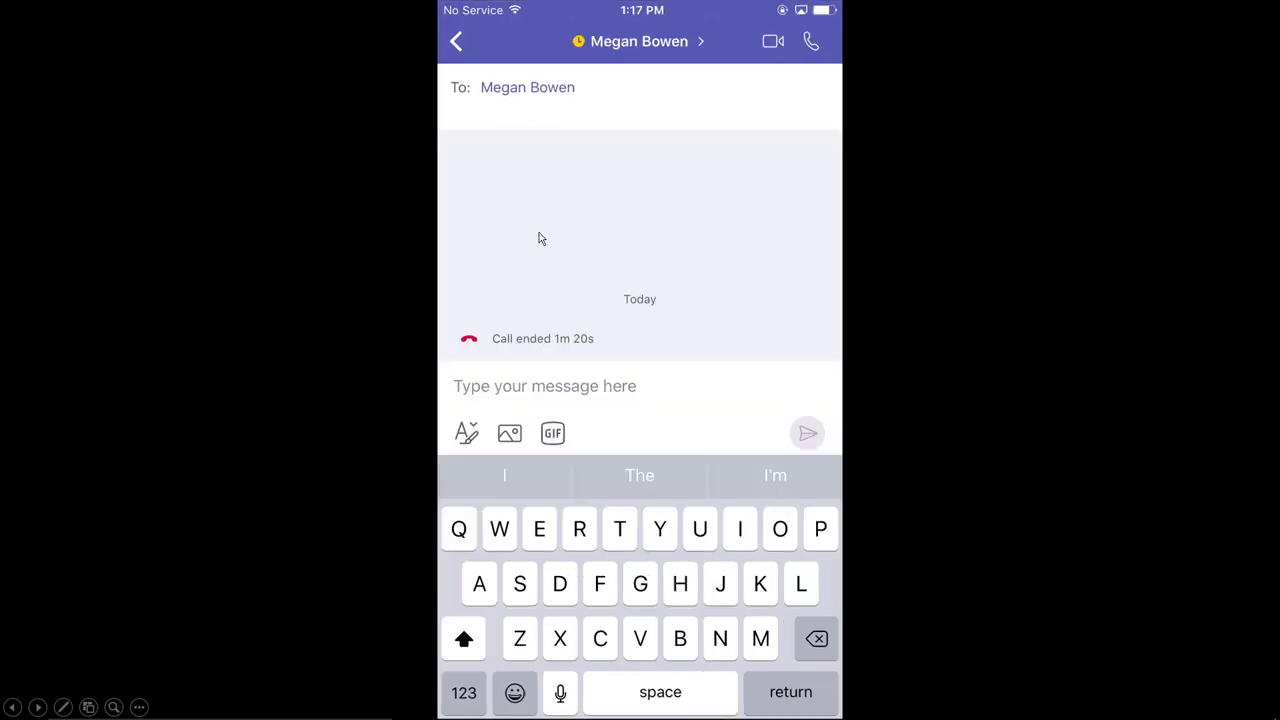
pyautogui.write('Let me know wh')
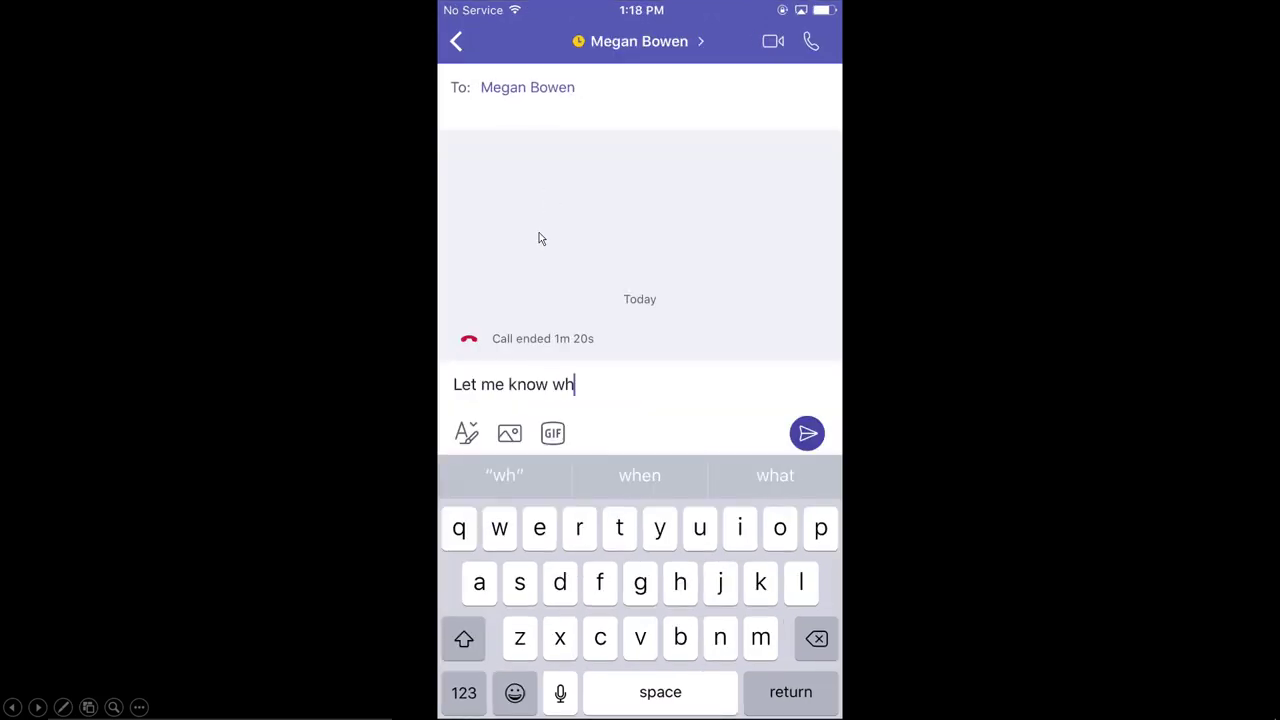
pyautogui.write('en you are free ')
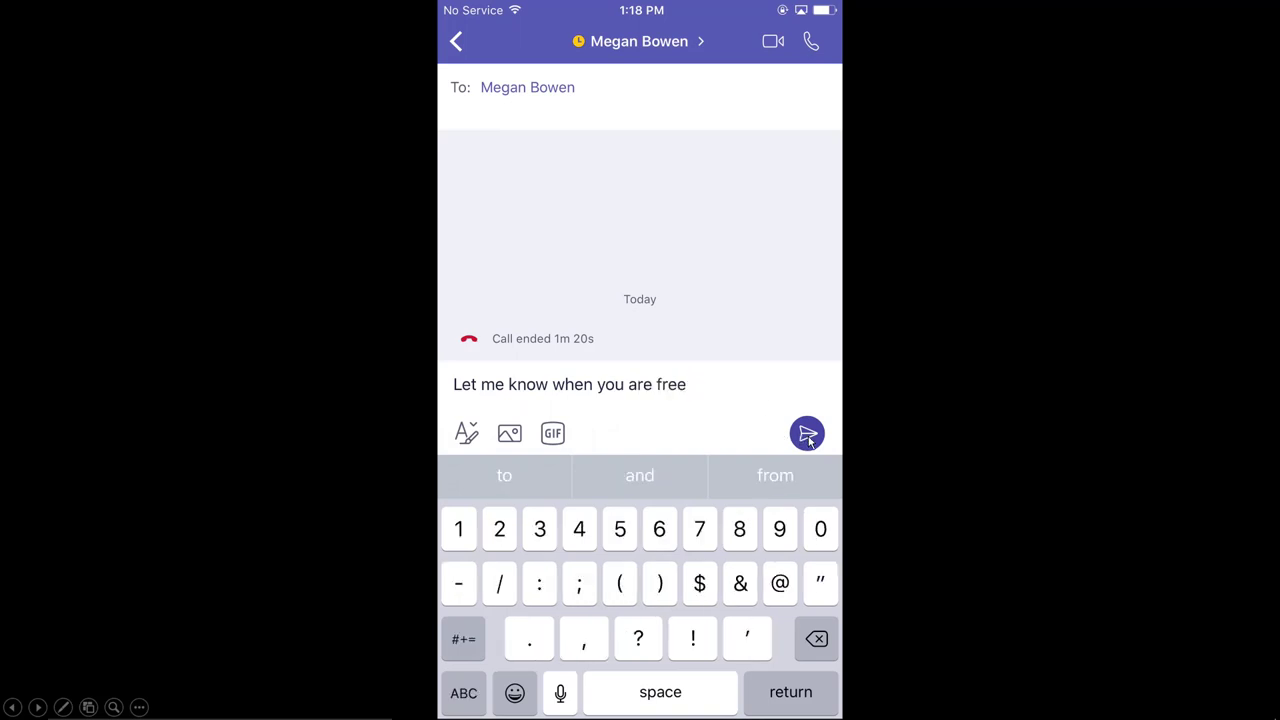
pyautogui.write('- have an idea to ')
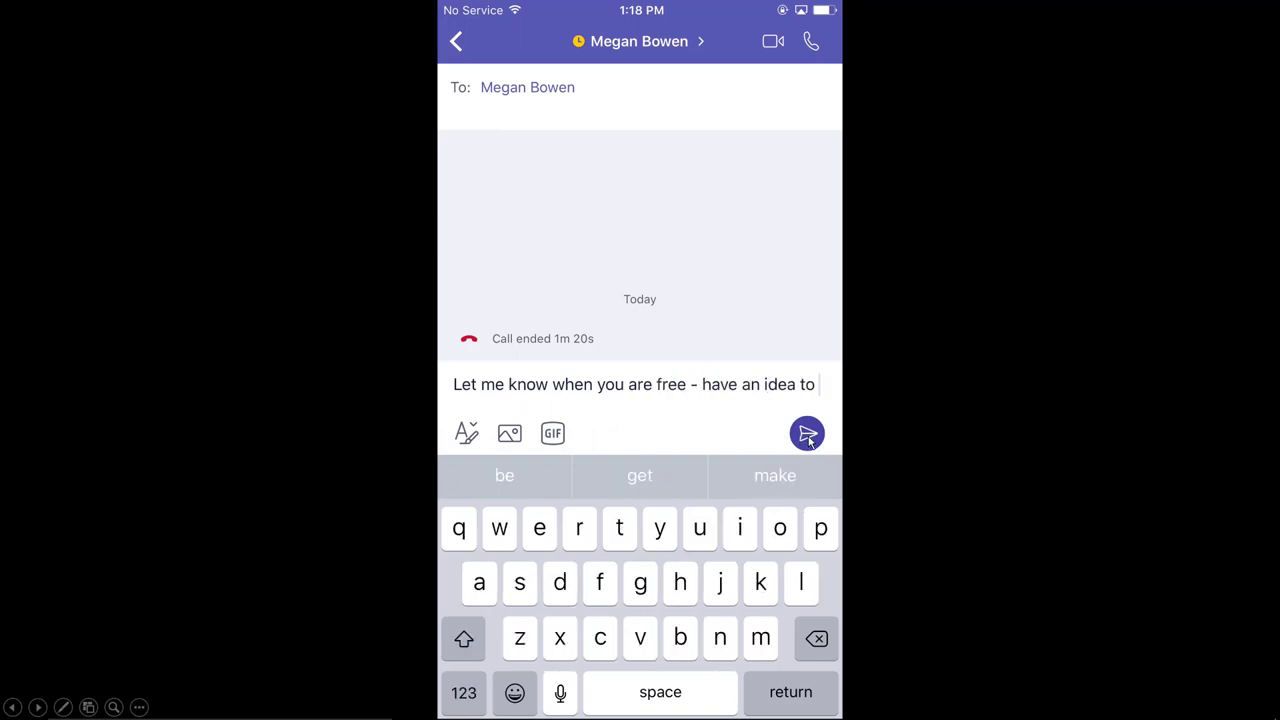
pyautogui.write('run by you.')
pyautogui.click(807, 433)
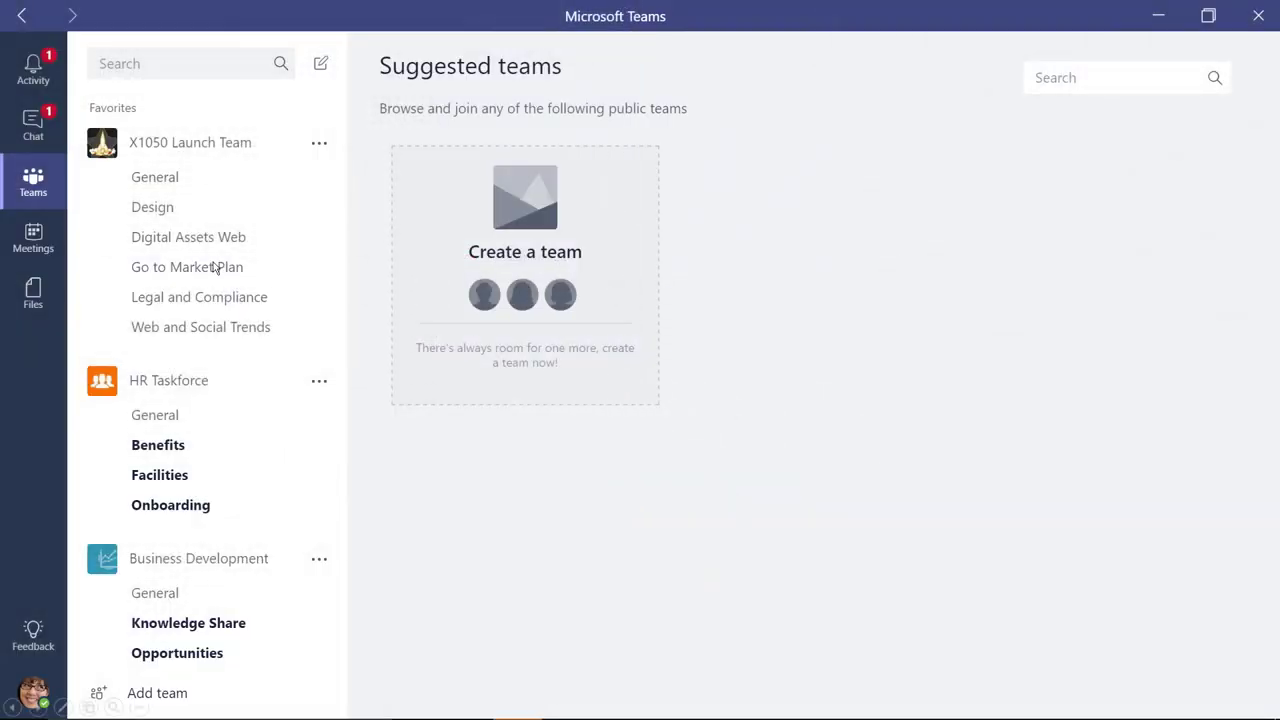
# Switch desktop Teams to Chat to view the newly arrived mobile message
pyautogui.click(16, 138)
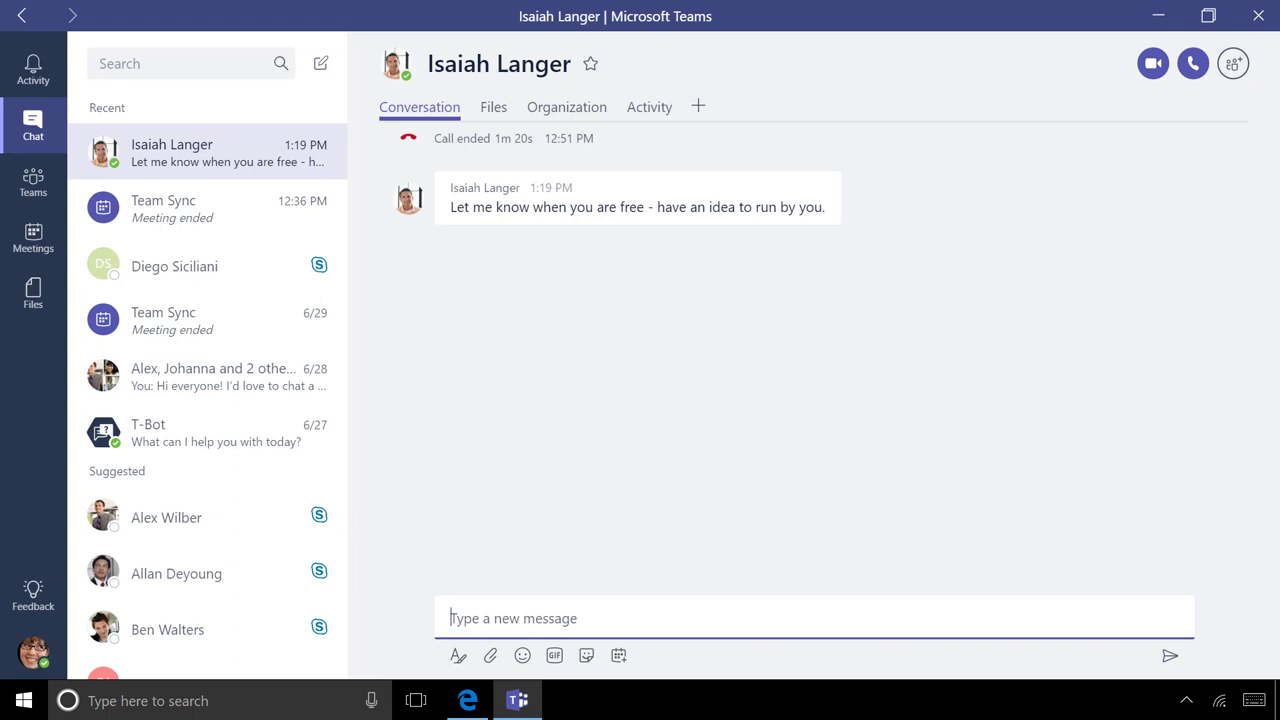
# Open the T-Bot chat and type the question 'What are tabs?'
pyautogui.click(166, 441)
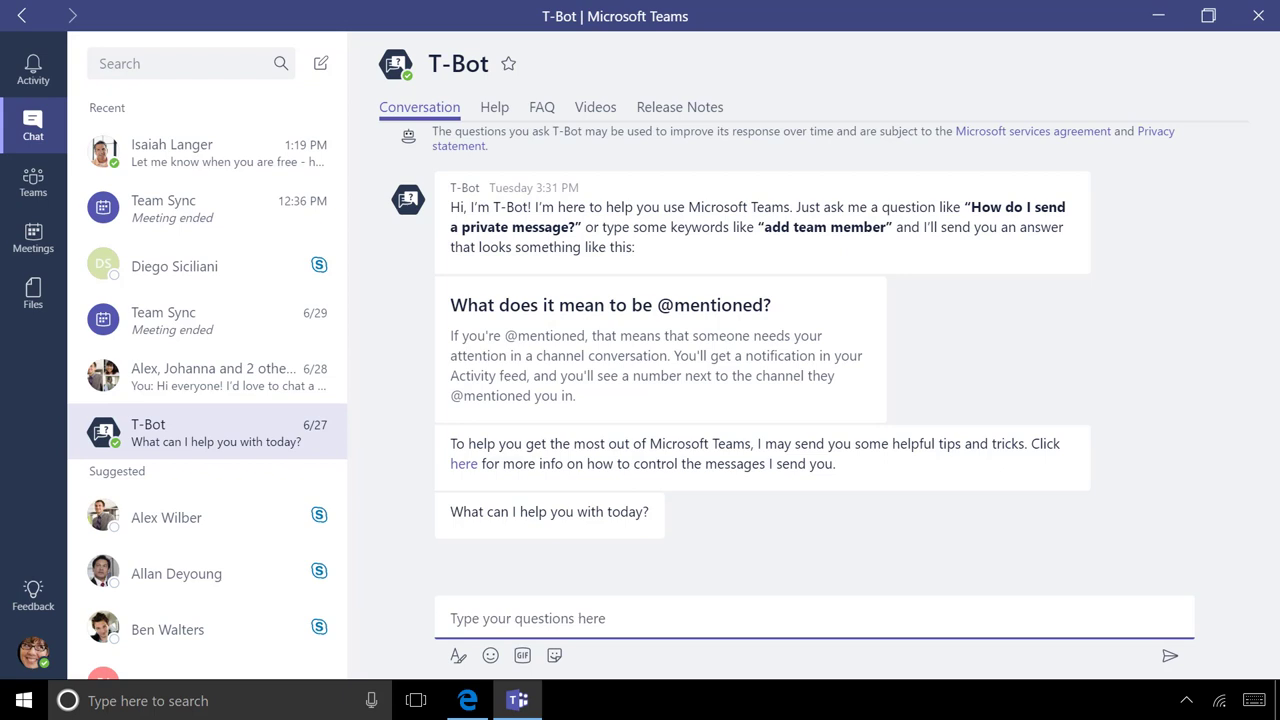
pyautogui.click(474, 614)
pyautogui.write('What are tabs?')
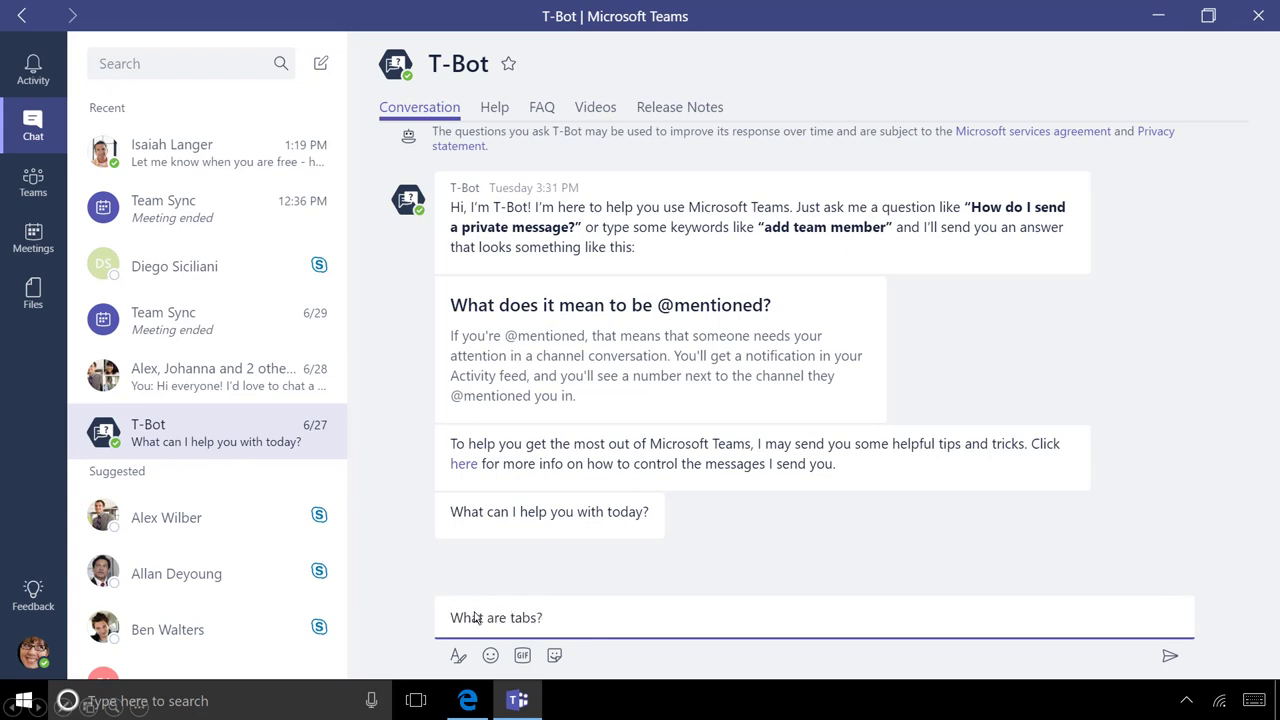